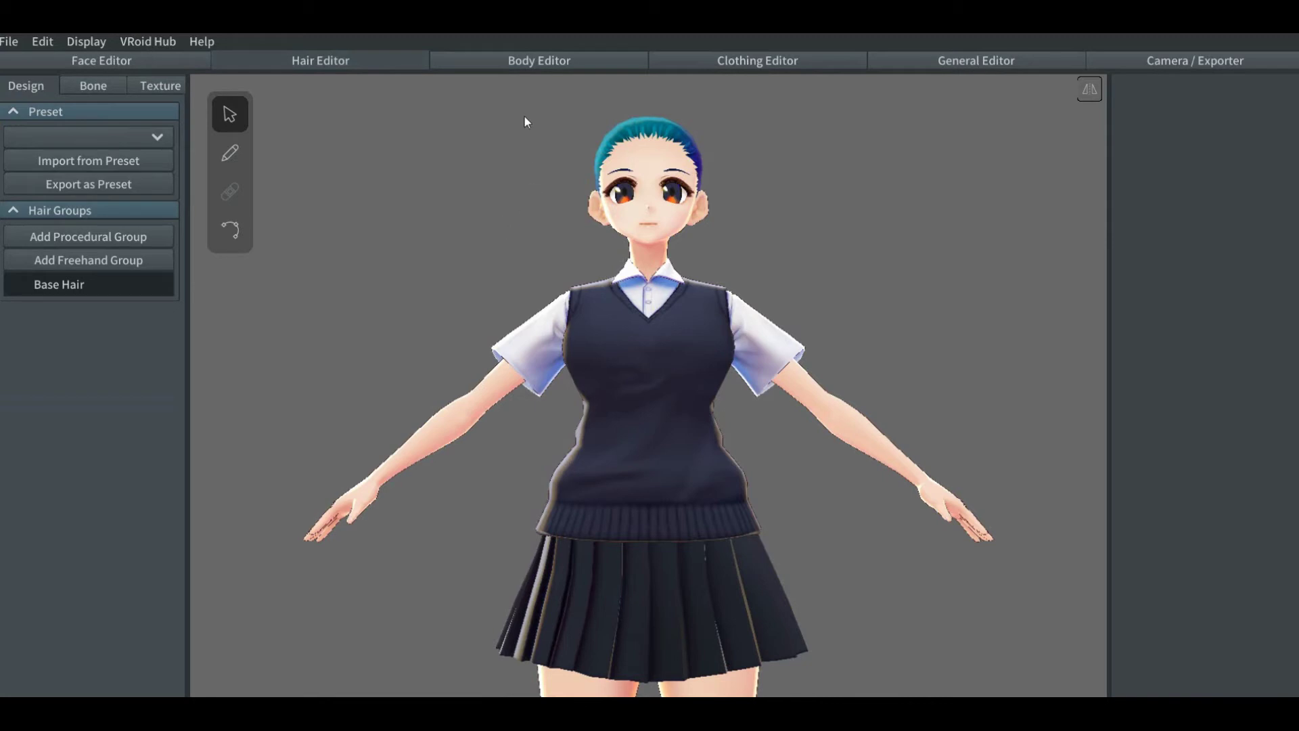
Step: Orbit the avatar round to a side profile view
left_click(517, 154)
mouse_move(539, 270)
right_mouse_down()
mouse_move(474, 290)
mouse_move(493, 309)
mouse_move(544, 265)
mouse_move(523, 273)
right_mouse_up()
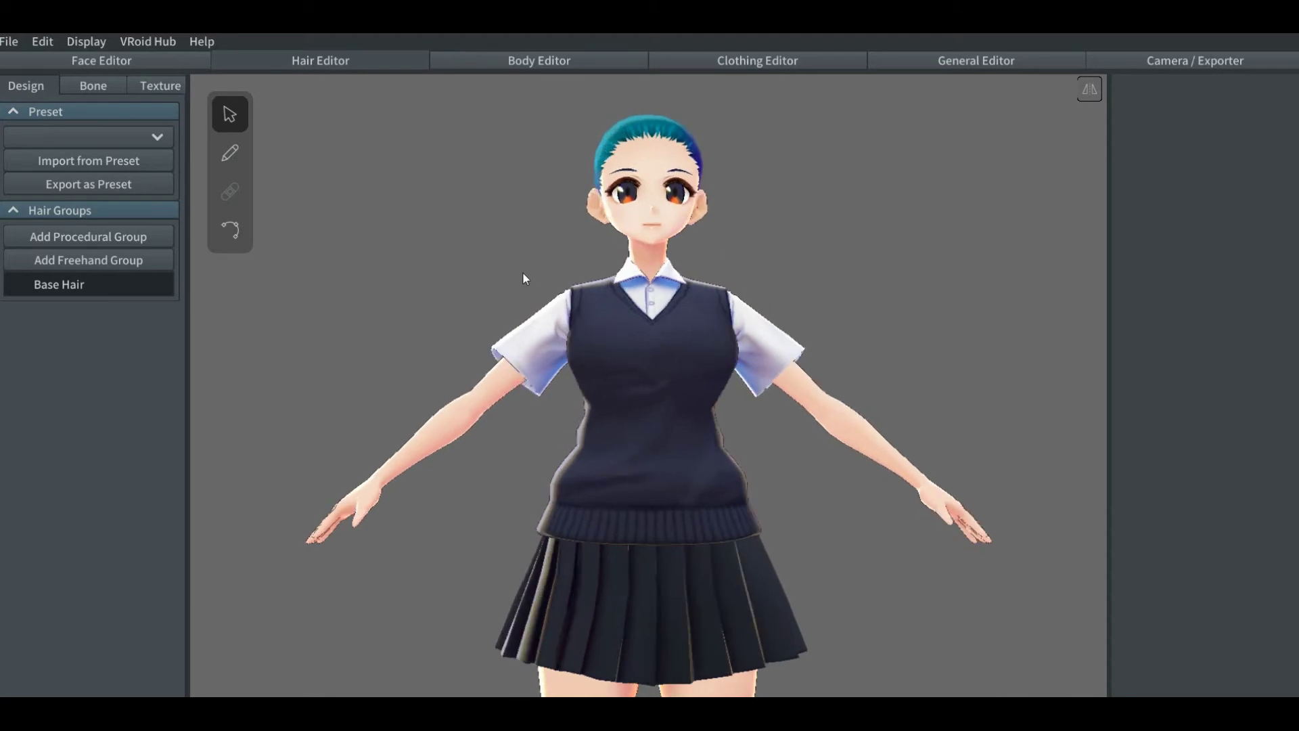
left_click(225, 363)
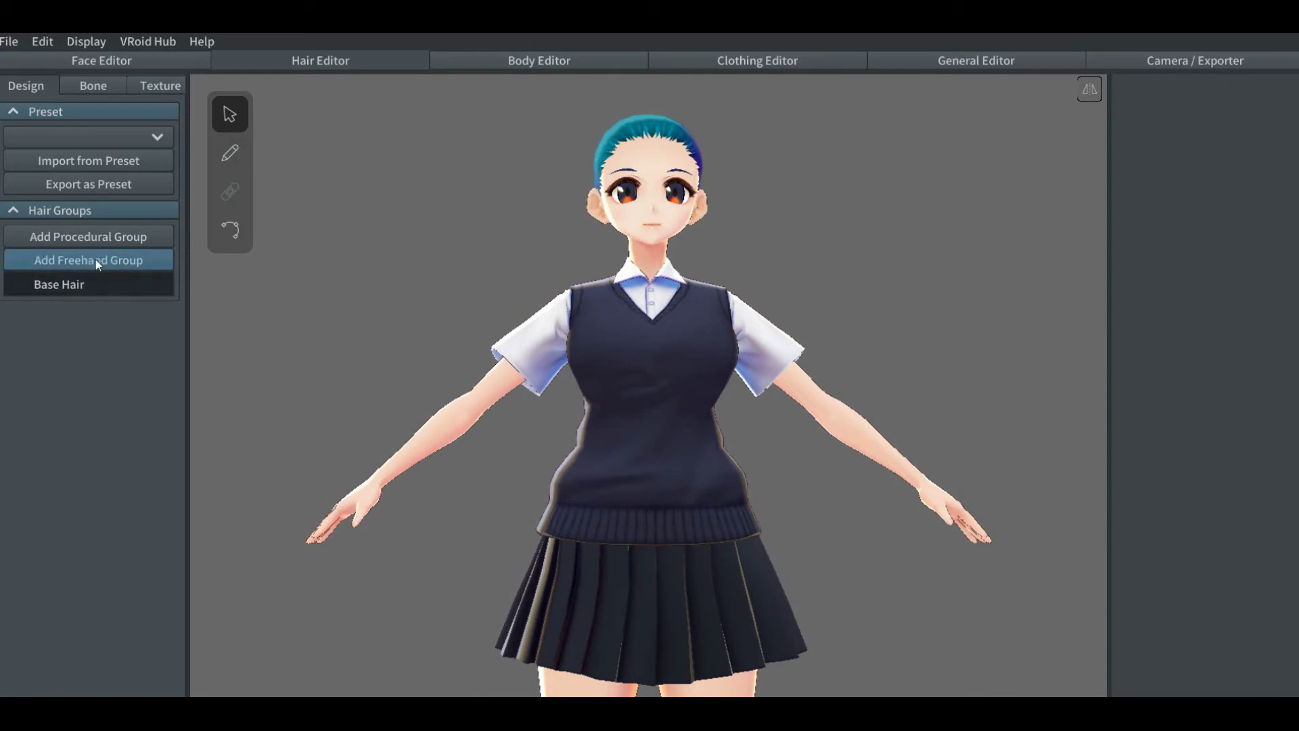
Step: Add Freehand Group 1 and Freehand Group 2, leaving Freehand Group 1 selected
left_click(96, 261)
left_click(63, 287)
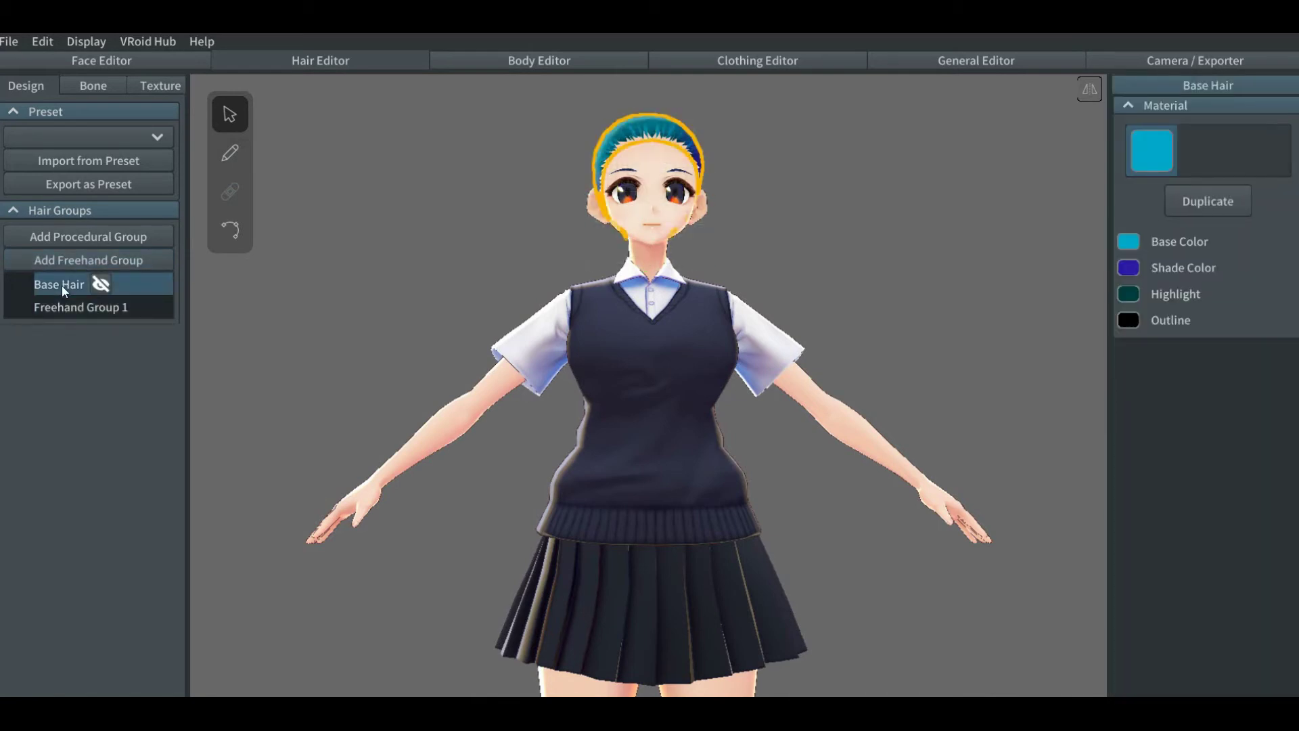
left_click(70, 303)
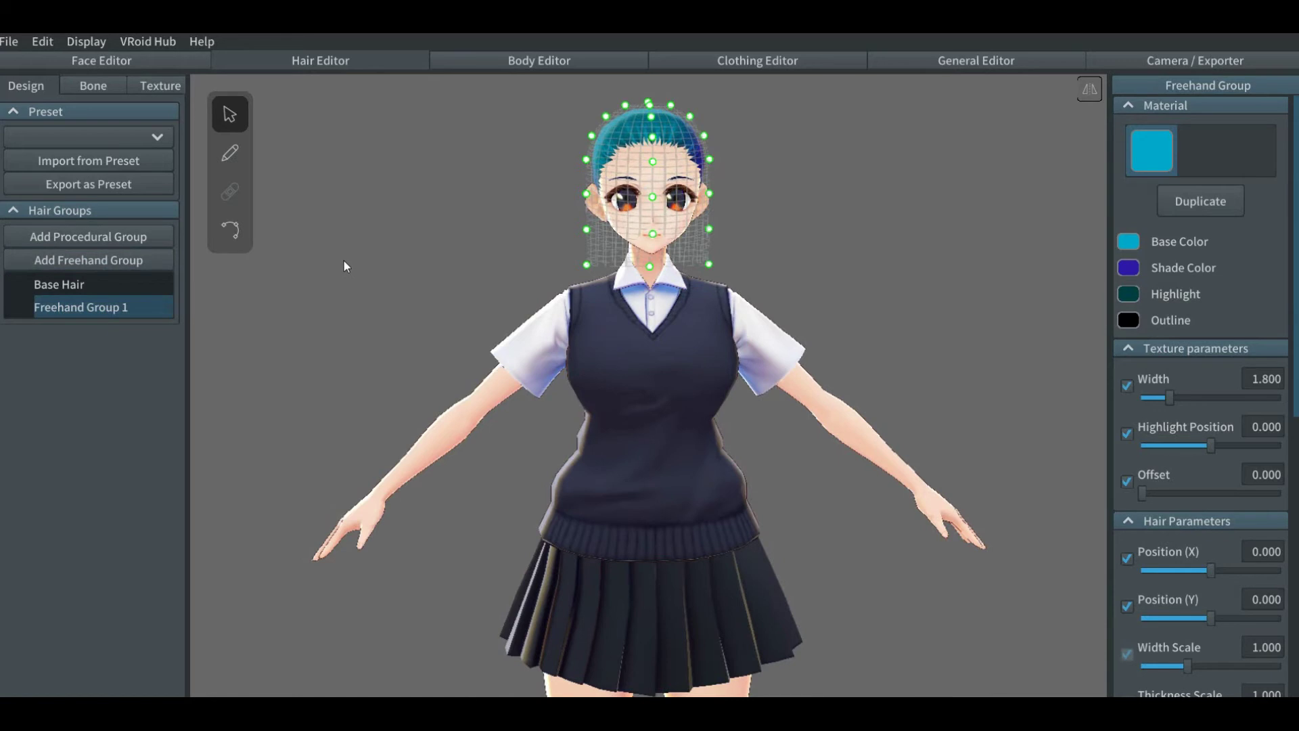
left_click(94, 265)
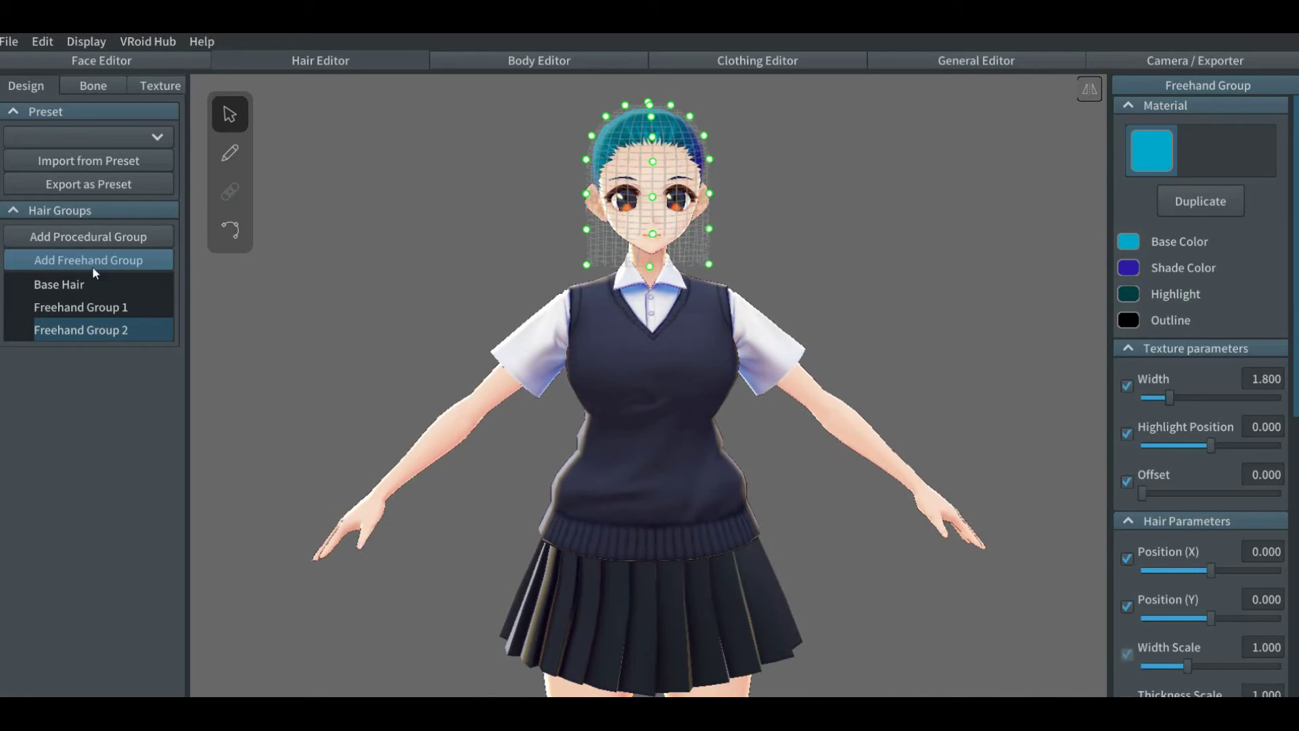
left_click(95, 308)
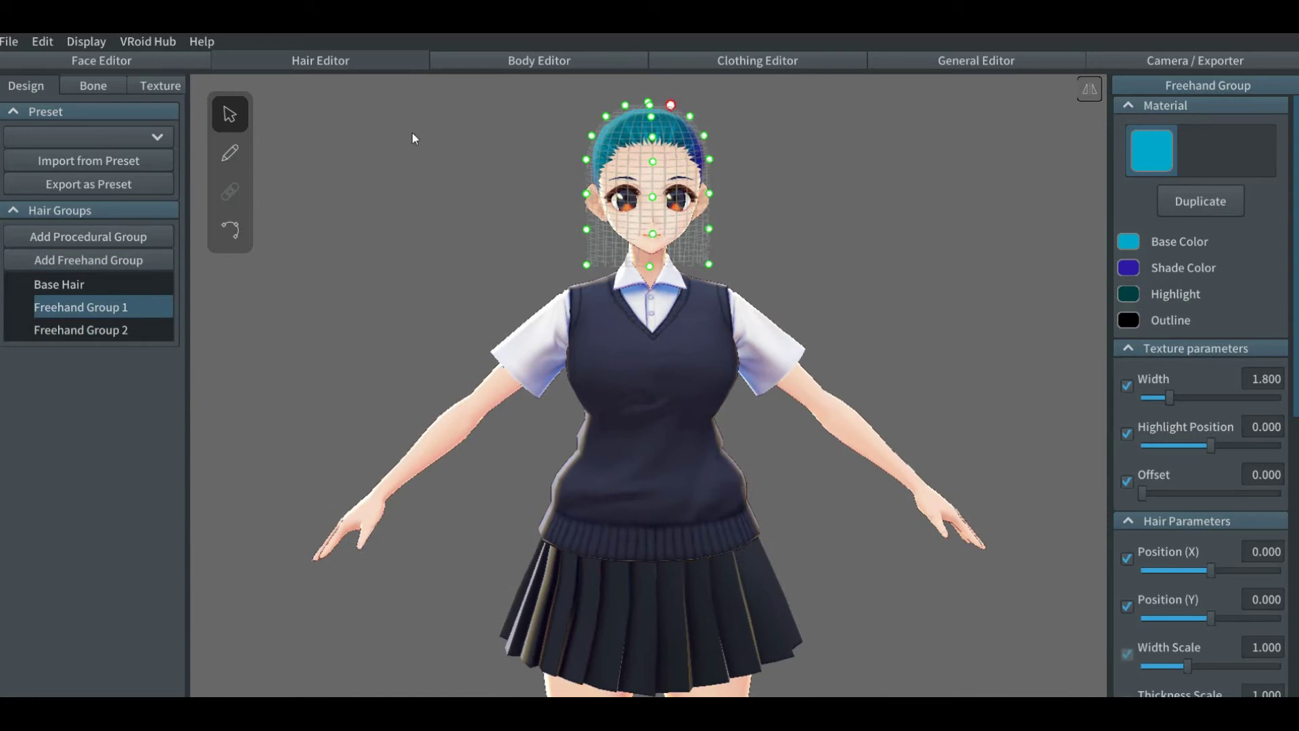
Step: Duplicate the teal hair material from the Brush tool's Material panel
left_click(229, 154)
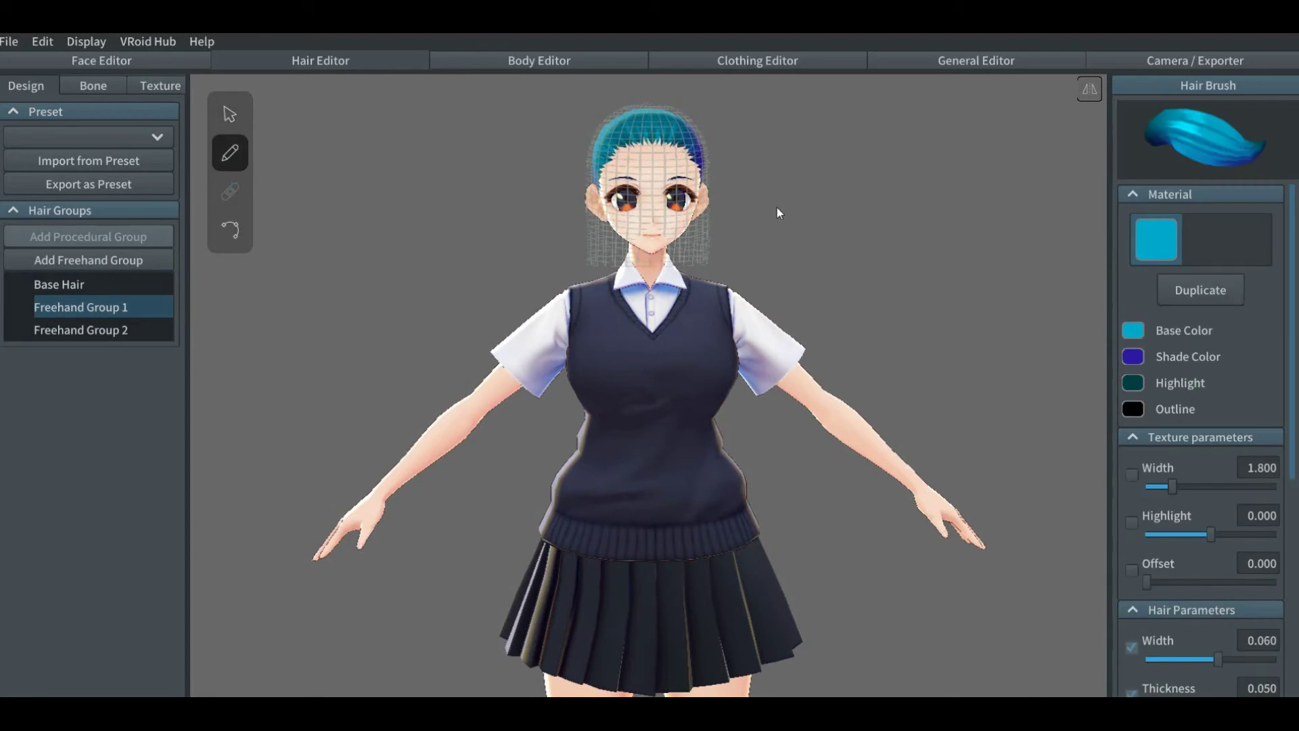
left_click(1195, 296)
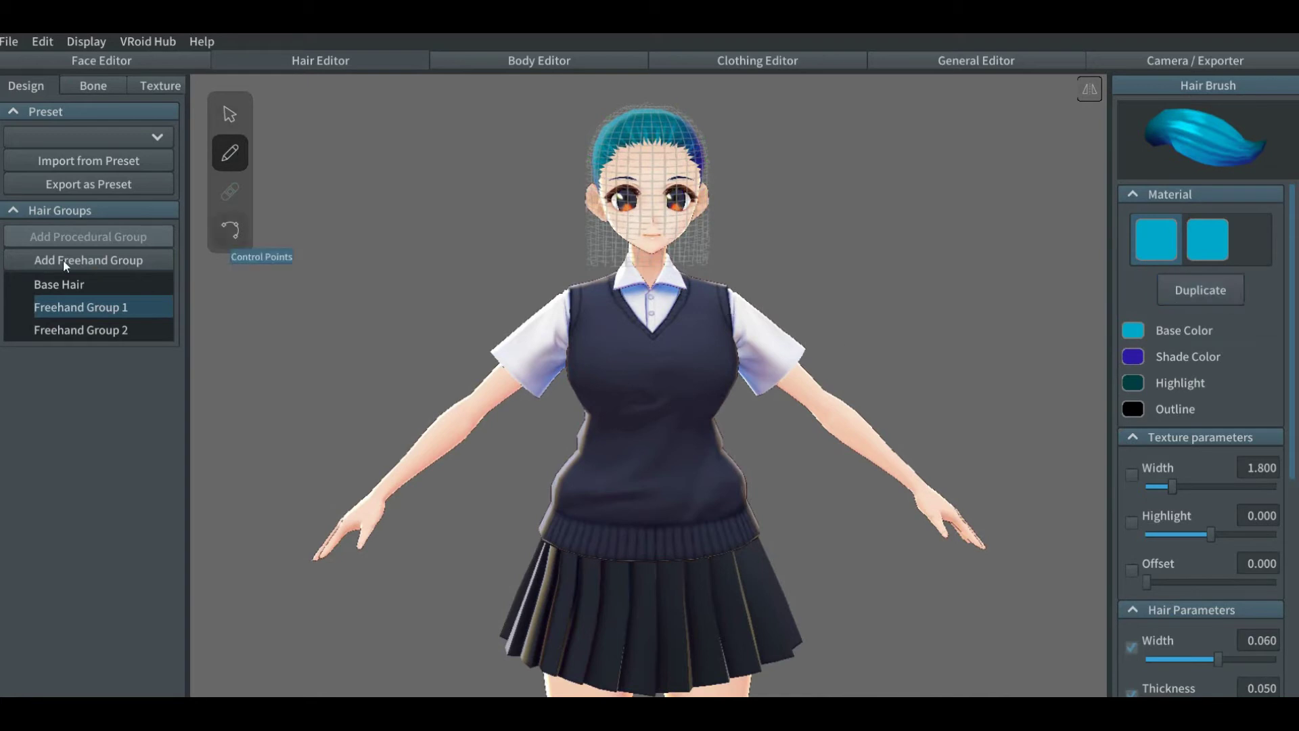
left_click(74, 329)
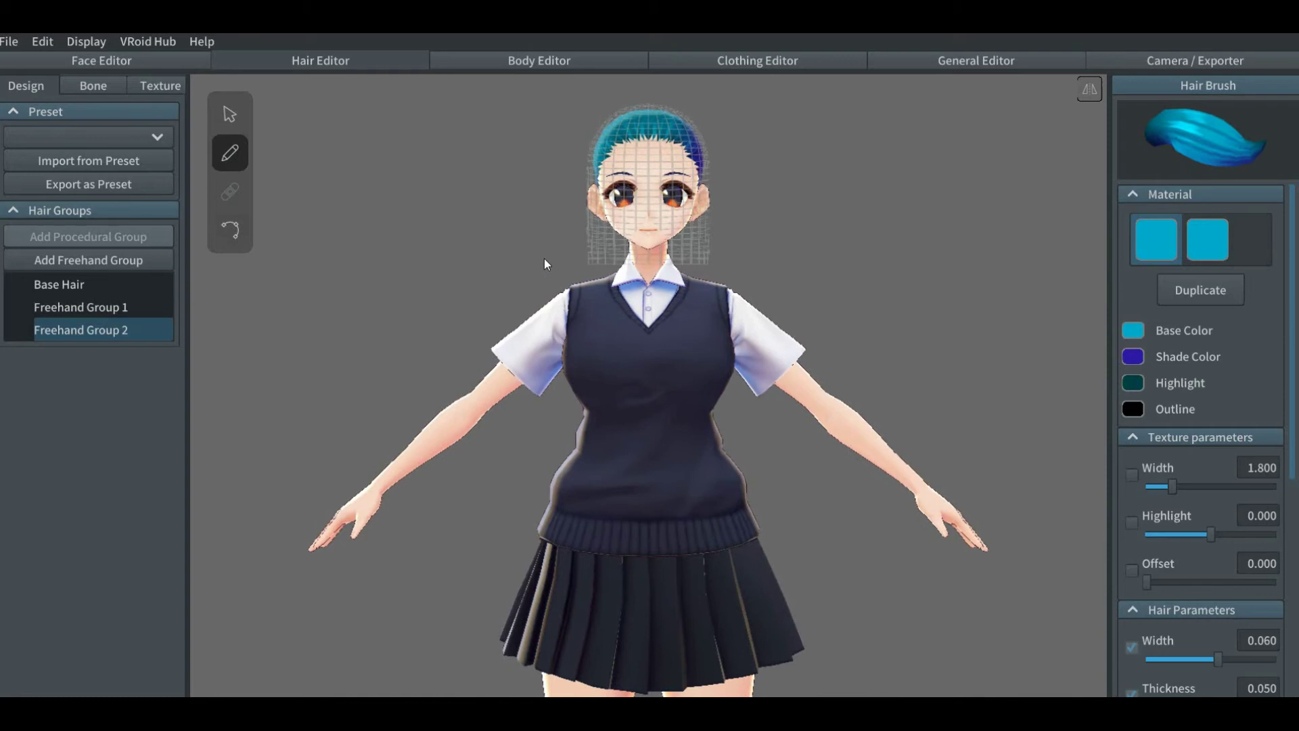
left_click(139, 306)
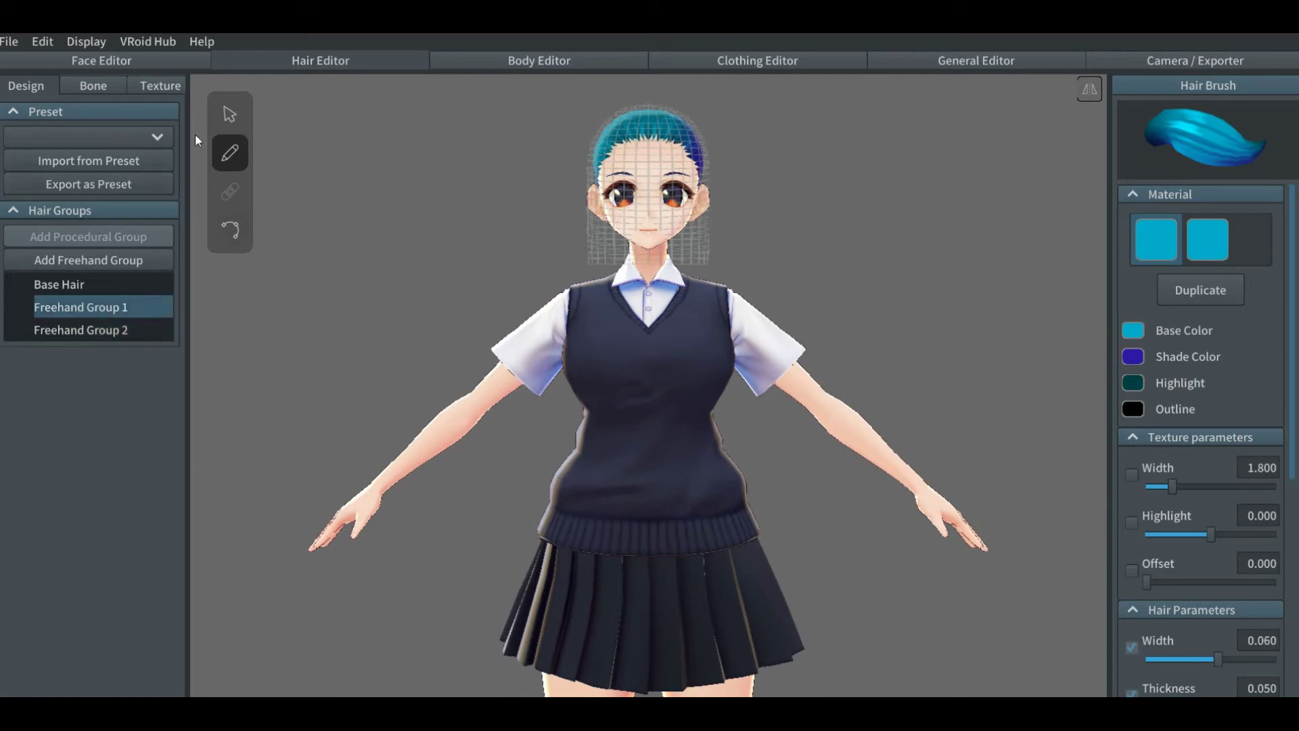
Step: Return to the Select tool and zoom and pan to centre the head
left_click(227, 112)
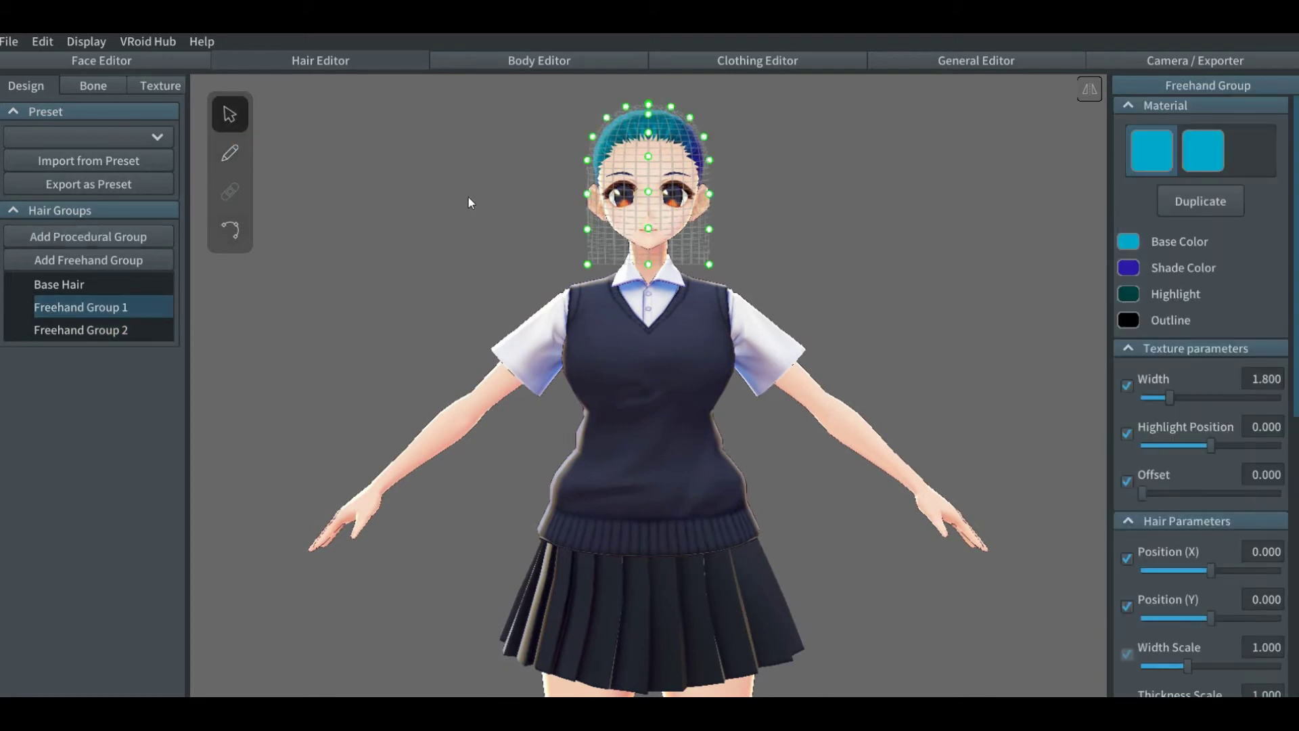
scroll(468, 202, "up", 2)
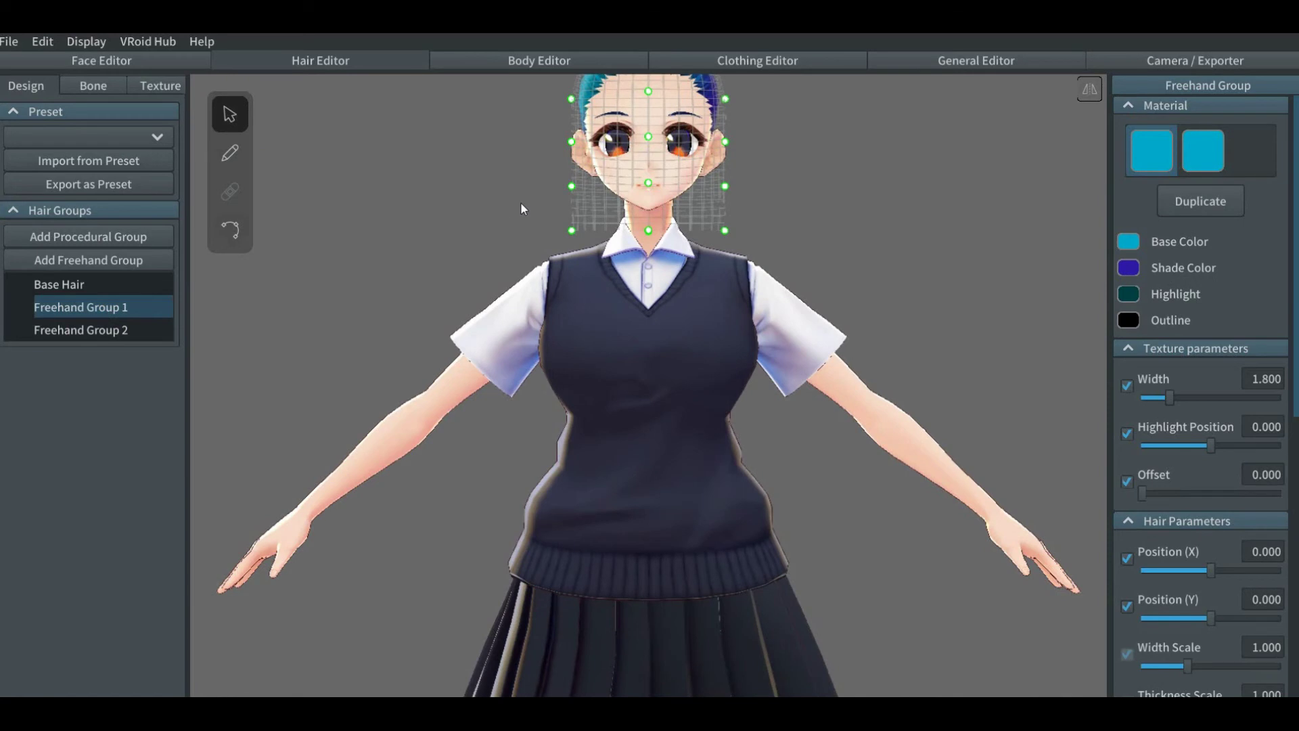
middle_click_drag(519, 206, 505, 269)
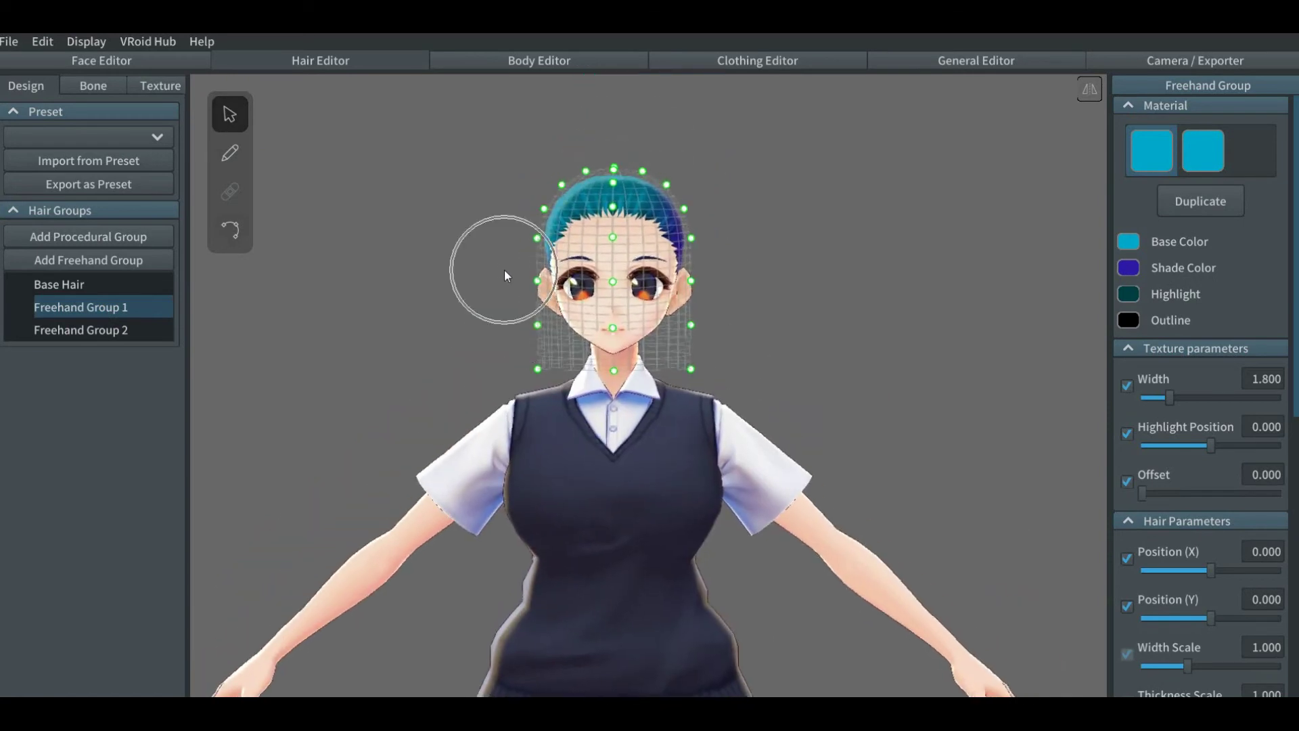
scroll(504, 269, "up", 3)
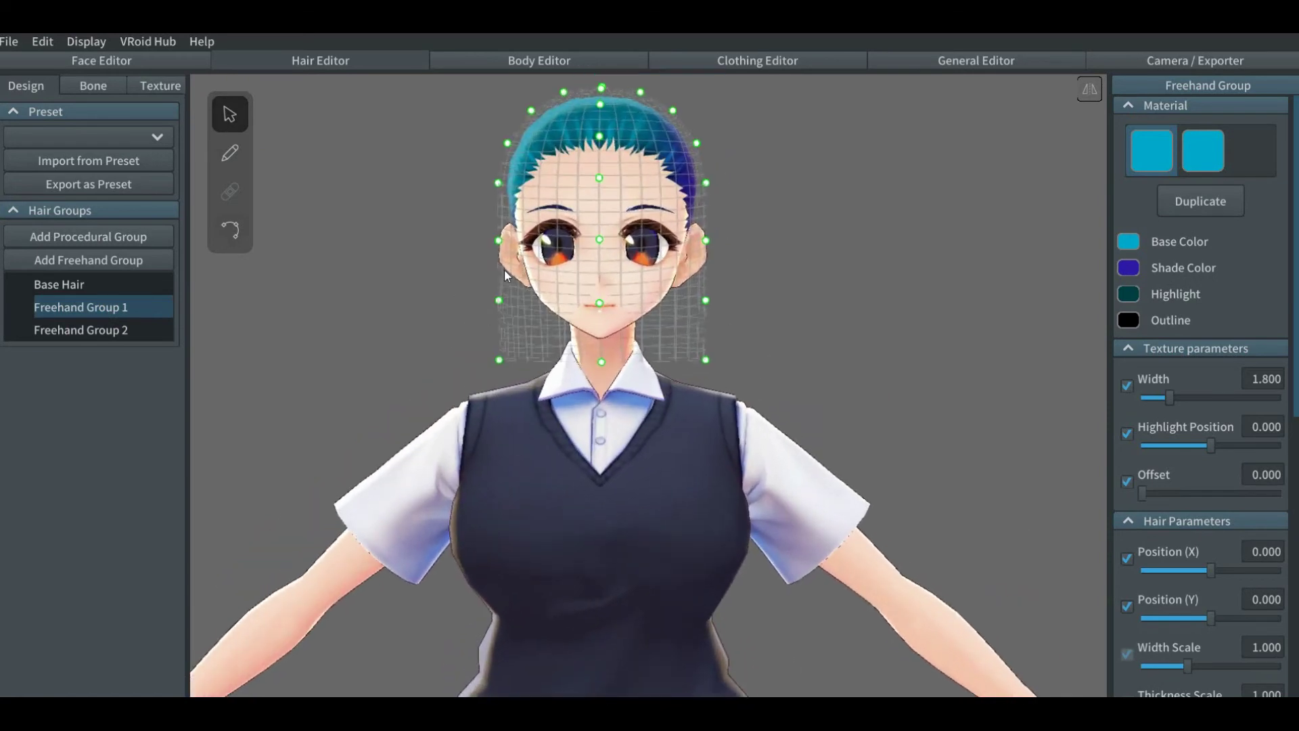
middle_click_drag(427, 263, 435, 286)
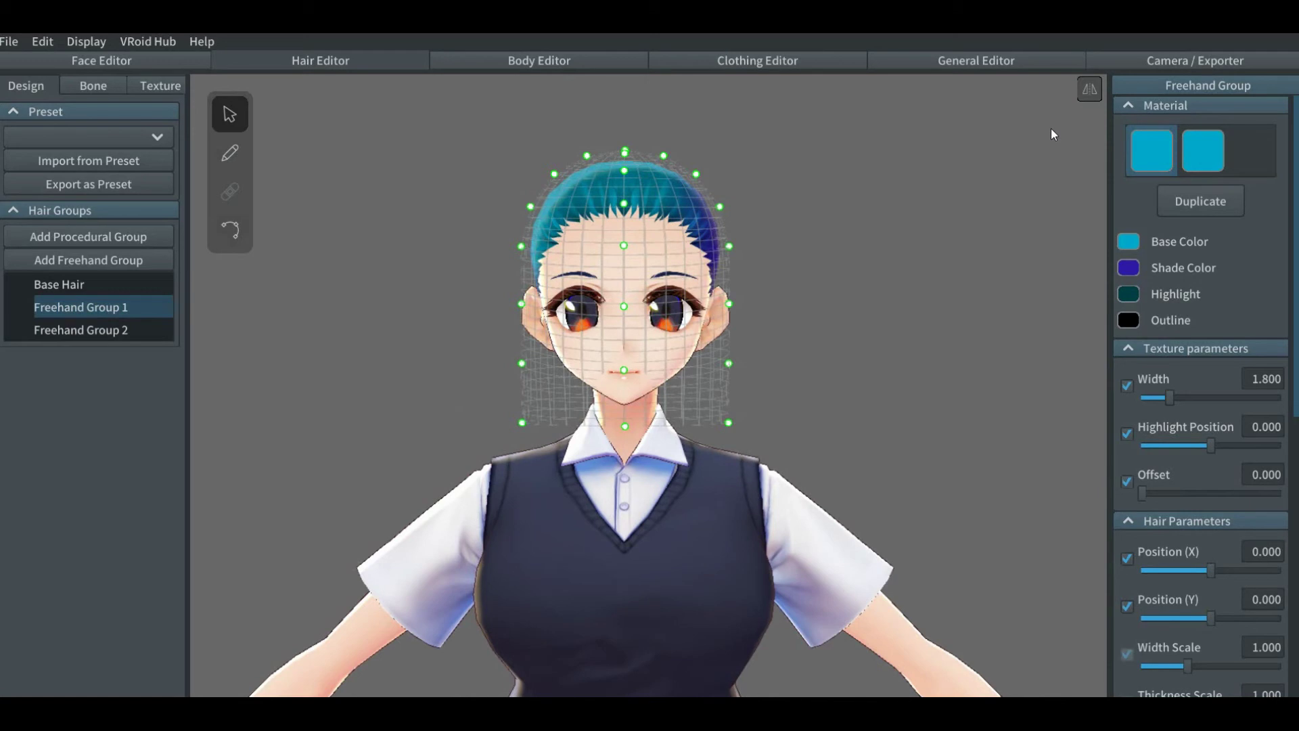
Step: Set the second material's Base Color to purple #9C00CC
left_click(1196, 167)
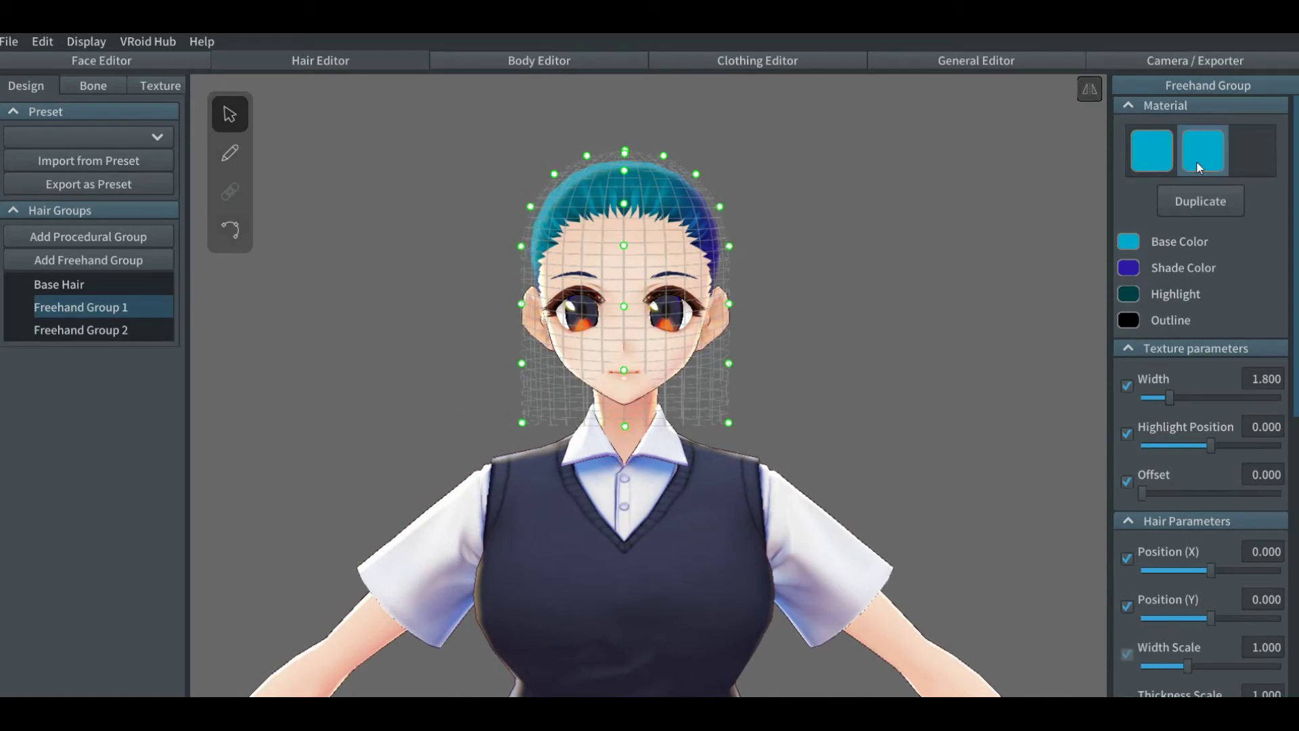
left_click(1126, 244)
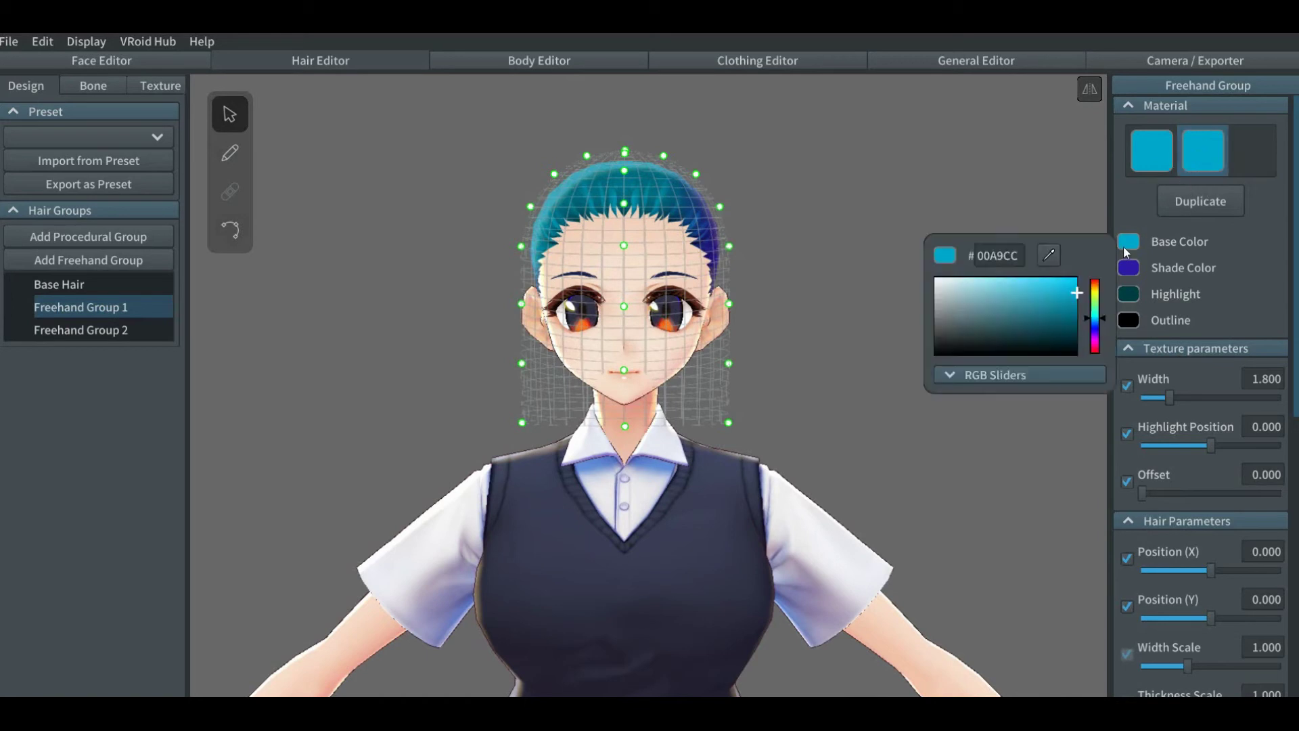
left_click(1094, 337)
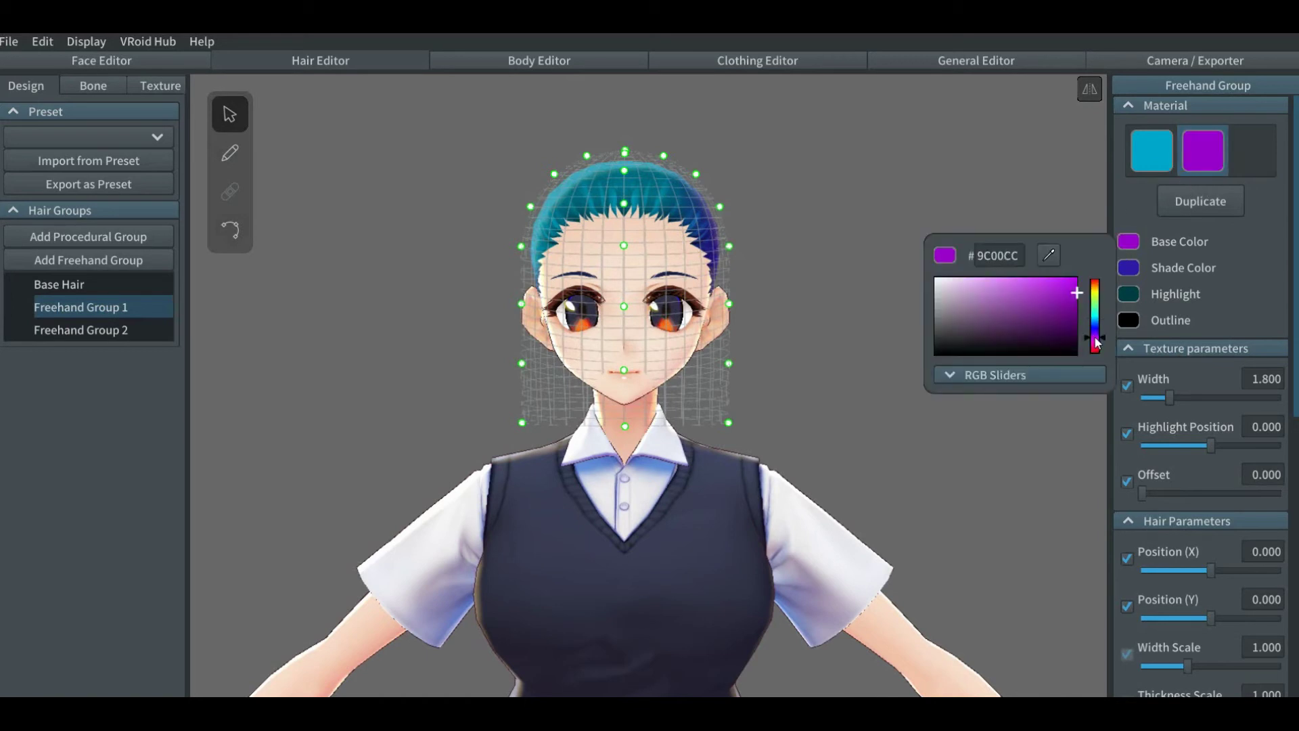
left_click(1127, 270)
Step: Copy the purple base colour into Shade Color and Highlight with the eyedropper
left_click(1129, 269)
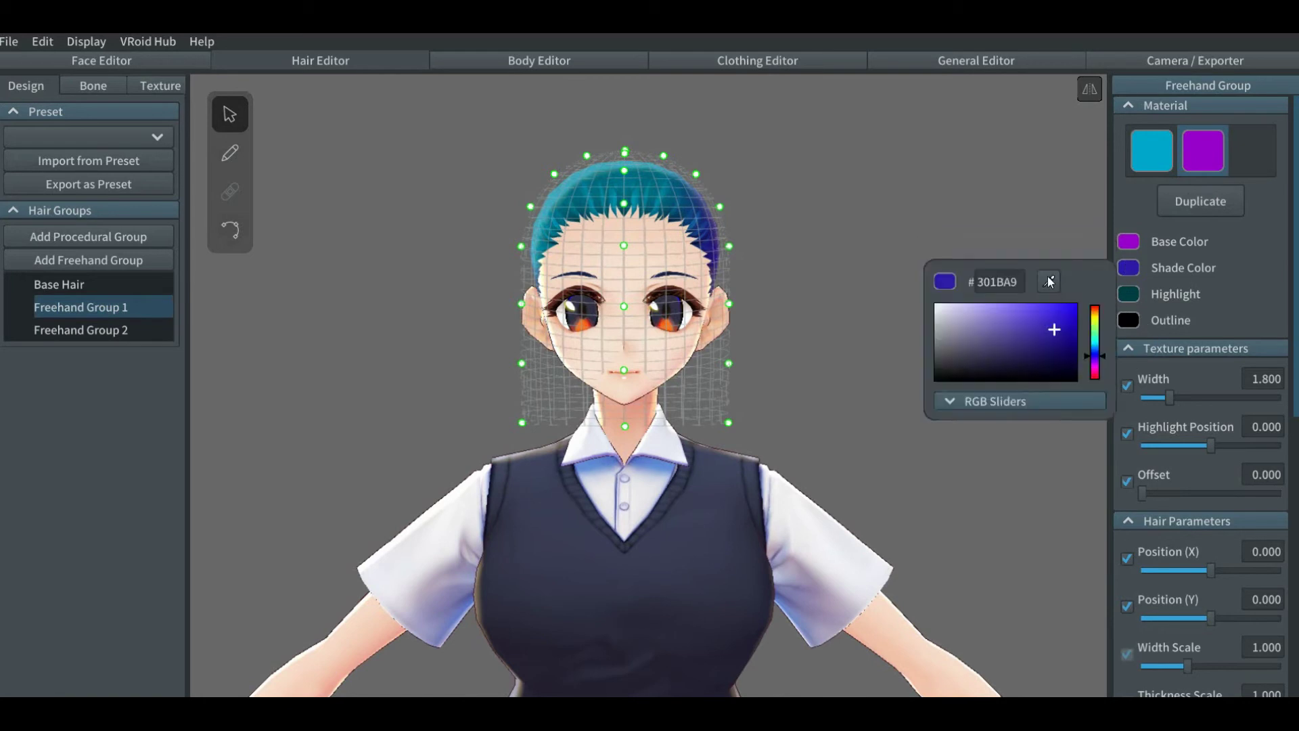
left_click(1049, 280)
left_click(1129, 248)
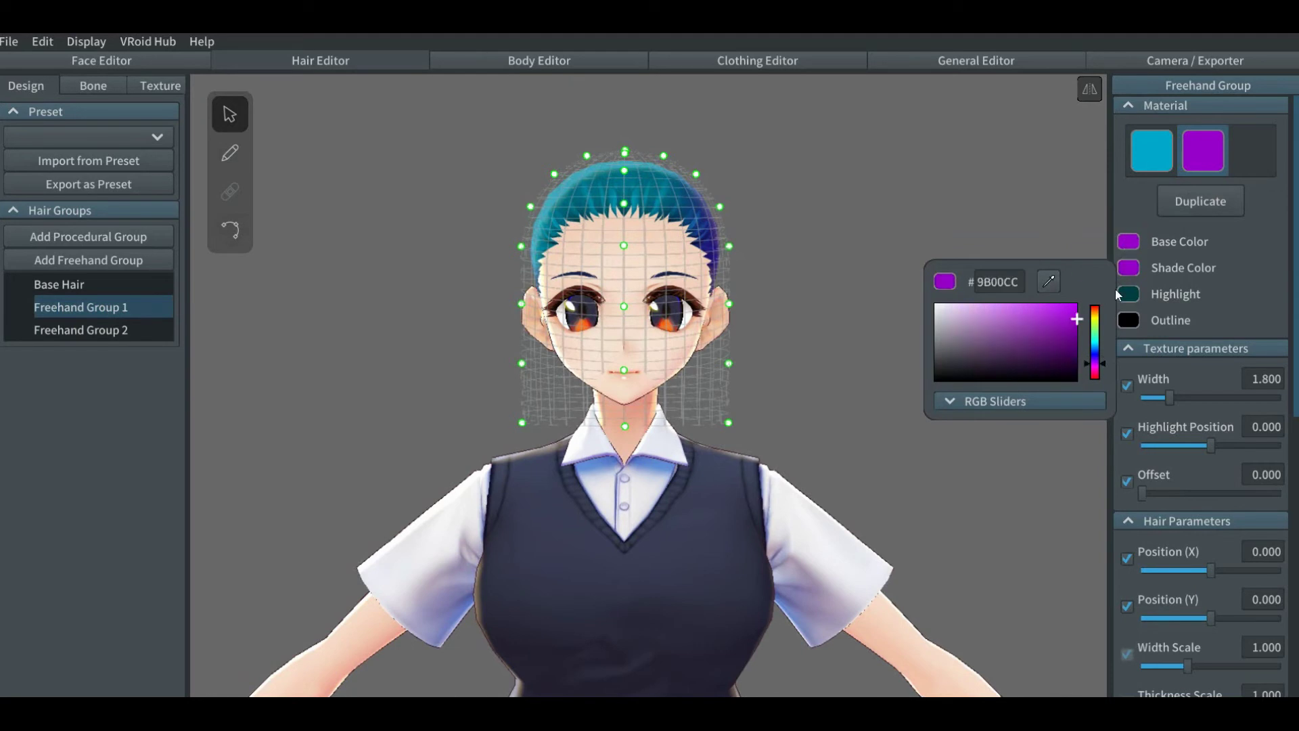
left_click(1127, 270)
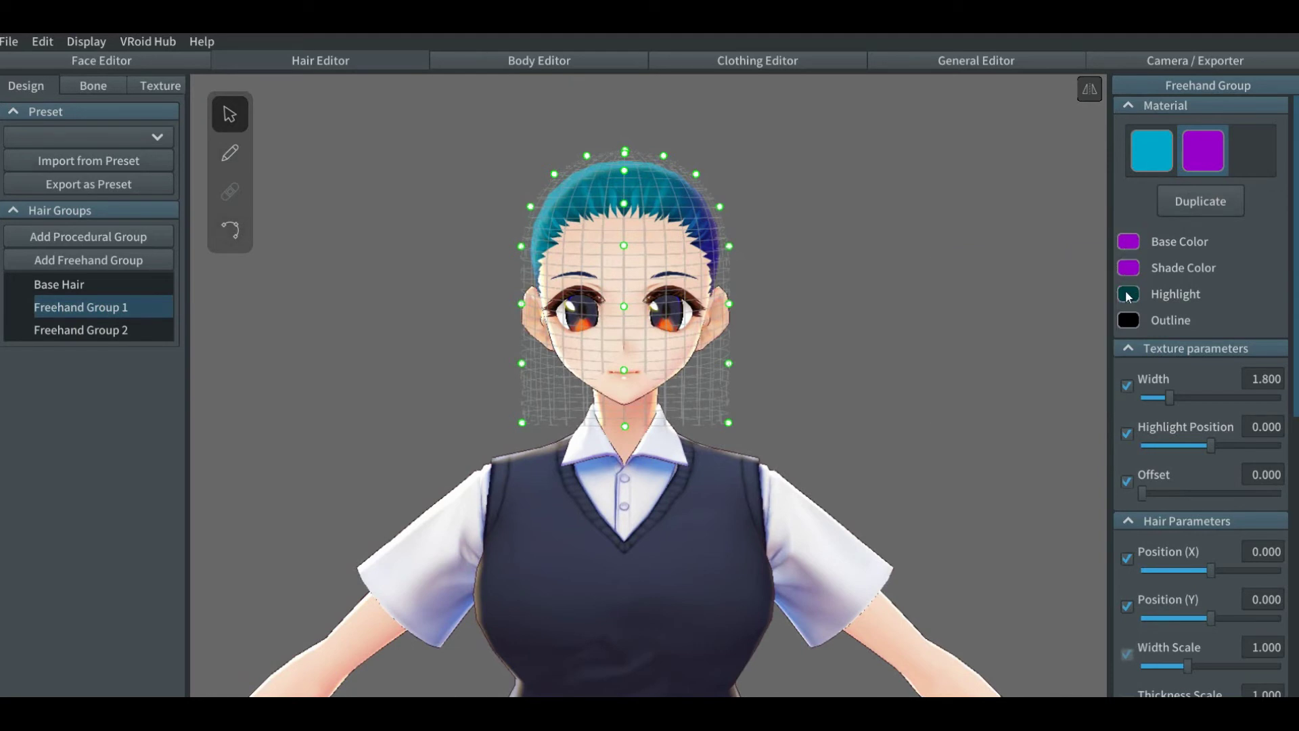
left_click(1126, 290)
left_click(1050, 307)
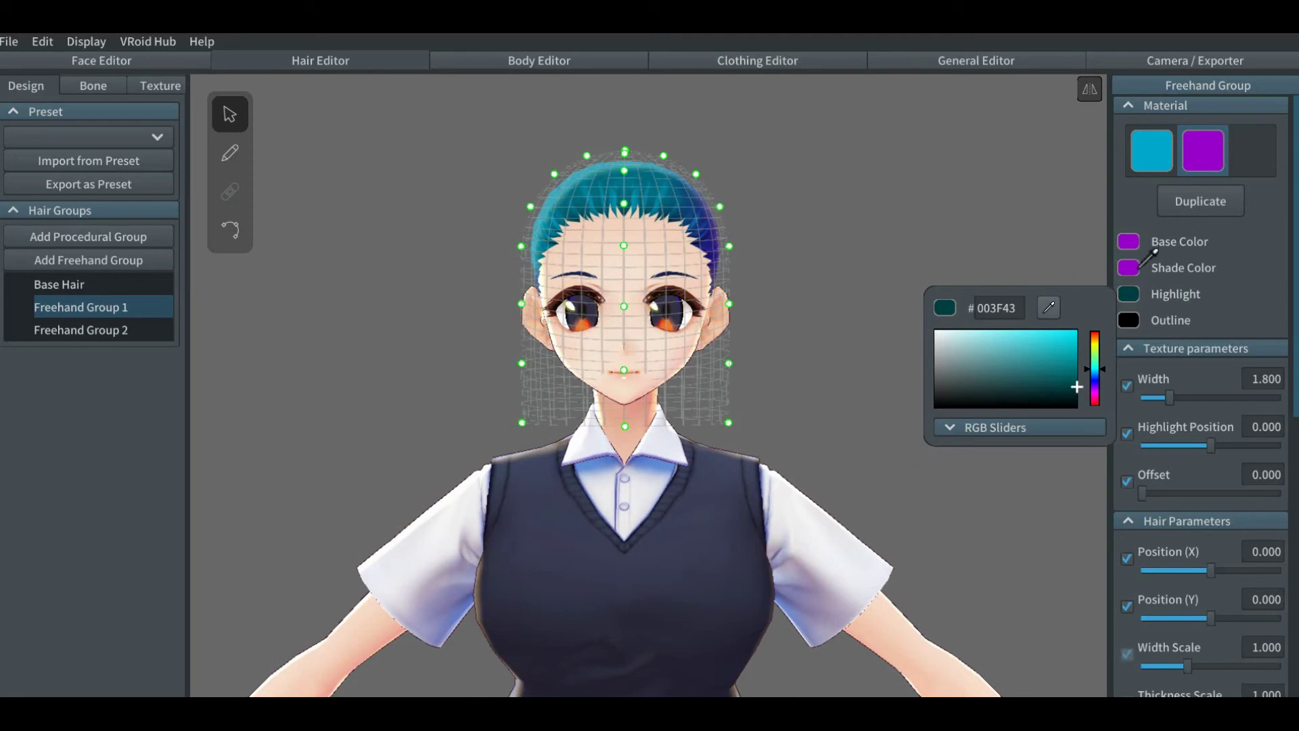
left_click(1134, 269)
left_click(1128, 291)
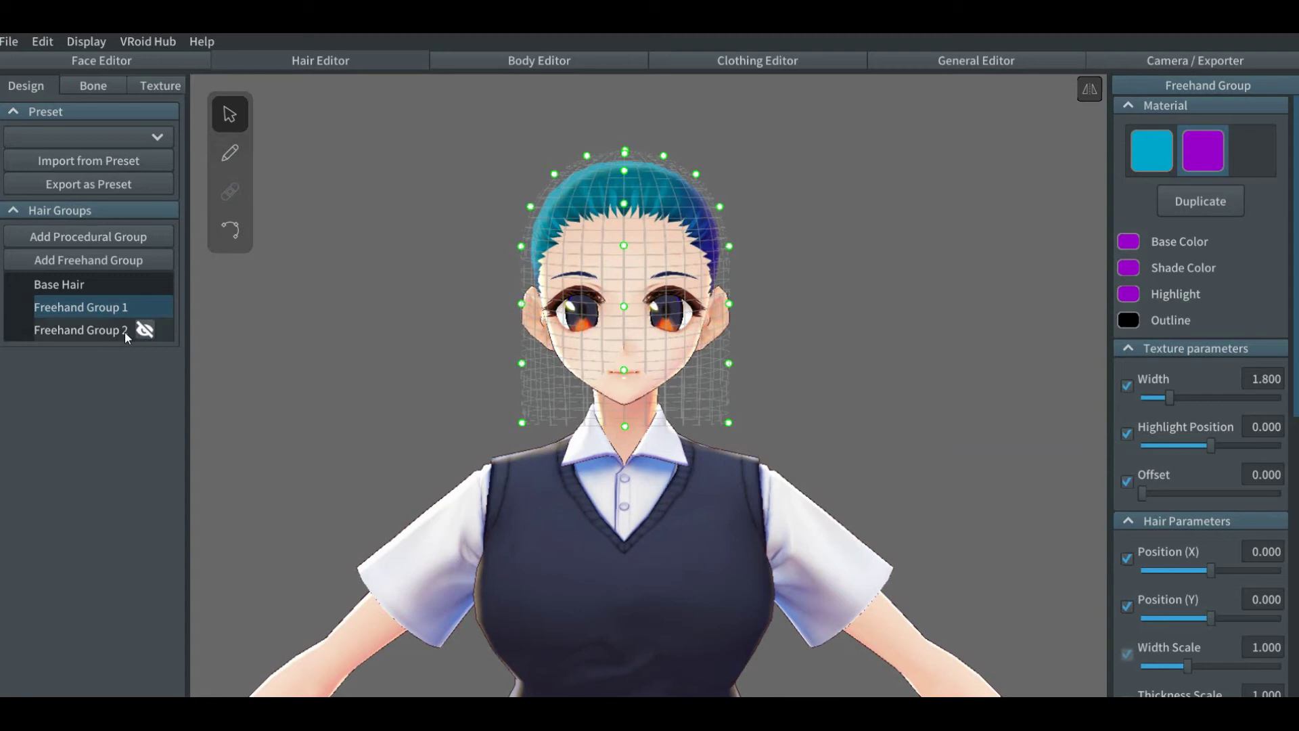
Step: Paint teal strands from the crown down the front and sides of the head
left_click(230, 155)
right_click_drag(647, 204, 646, 278)
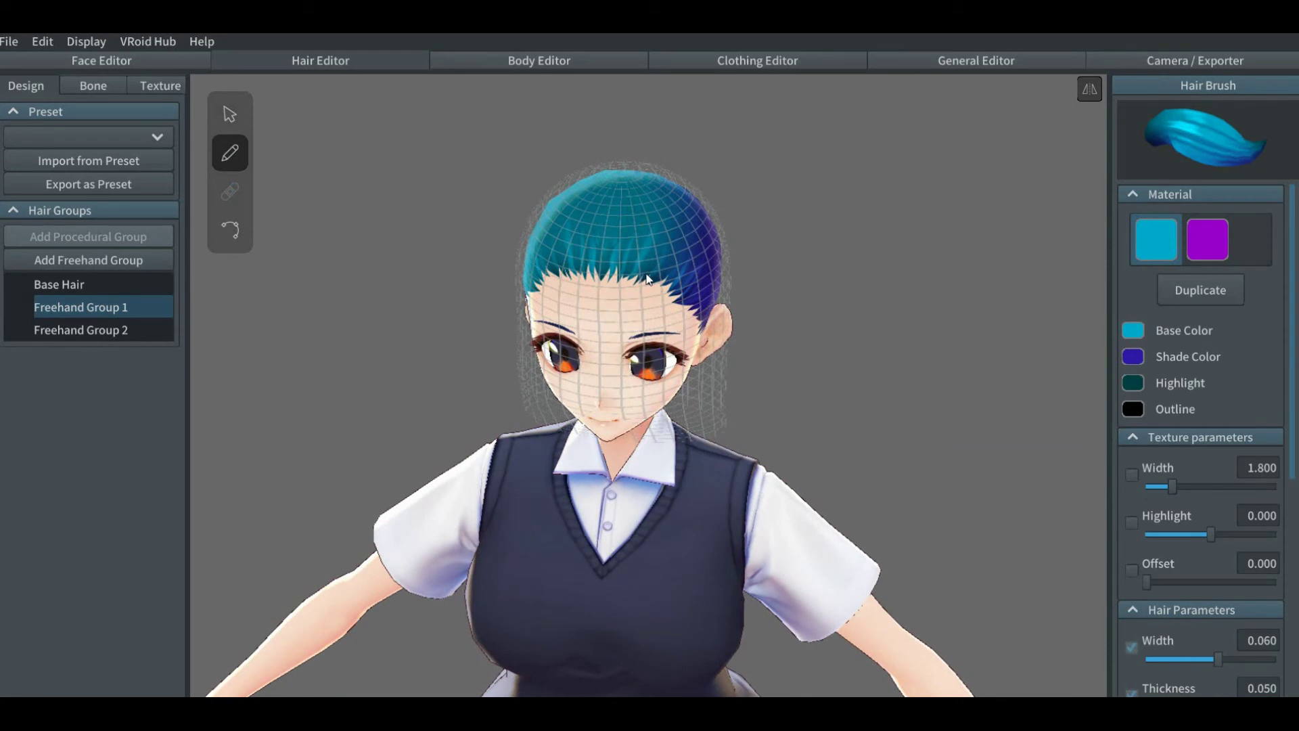
left_click_drag(647, 278, 709, 200)
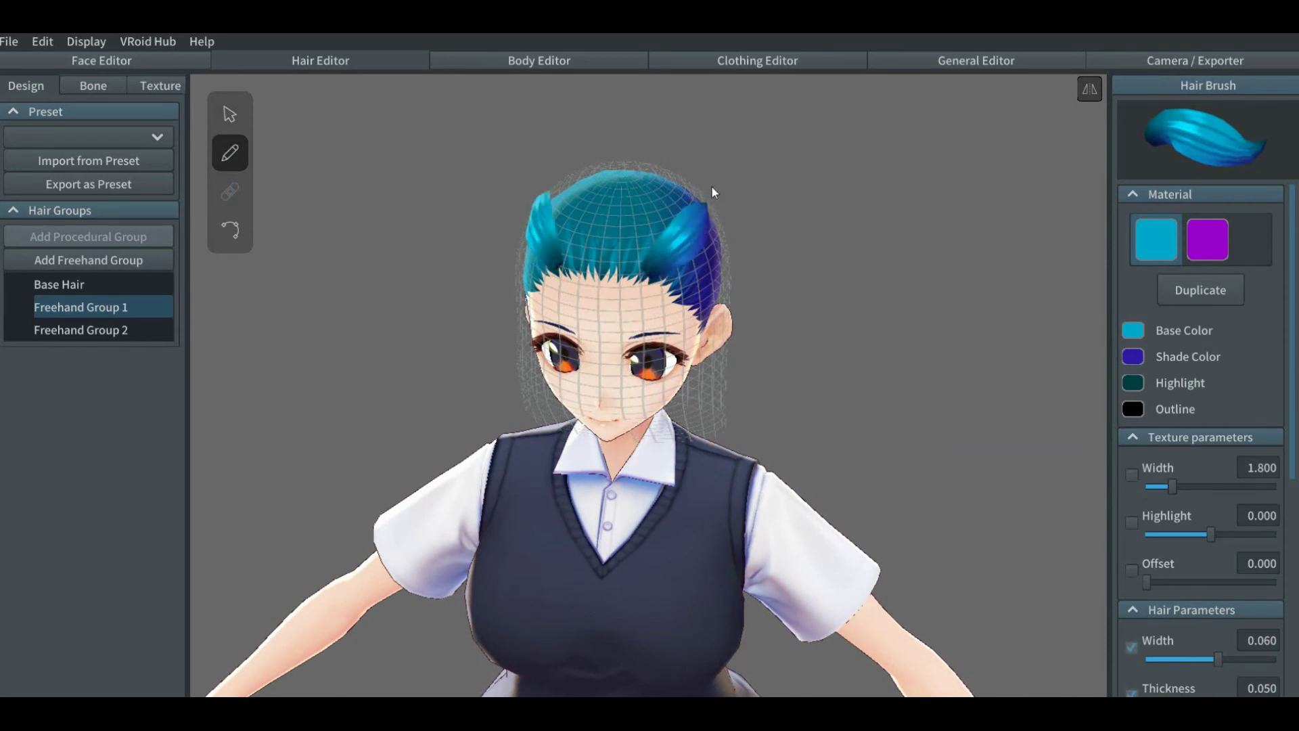
key("ctrl+z")
right_click_drag(688, 216, 663, 207)
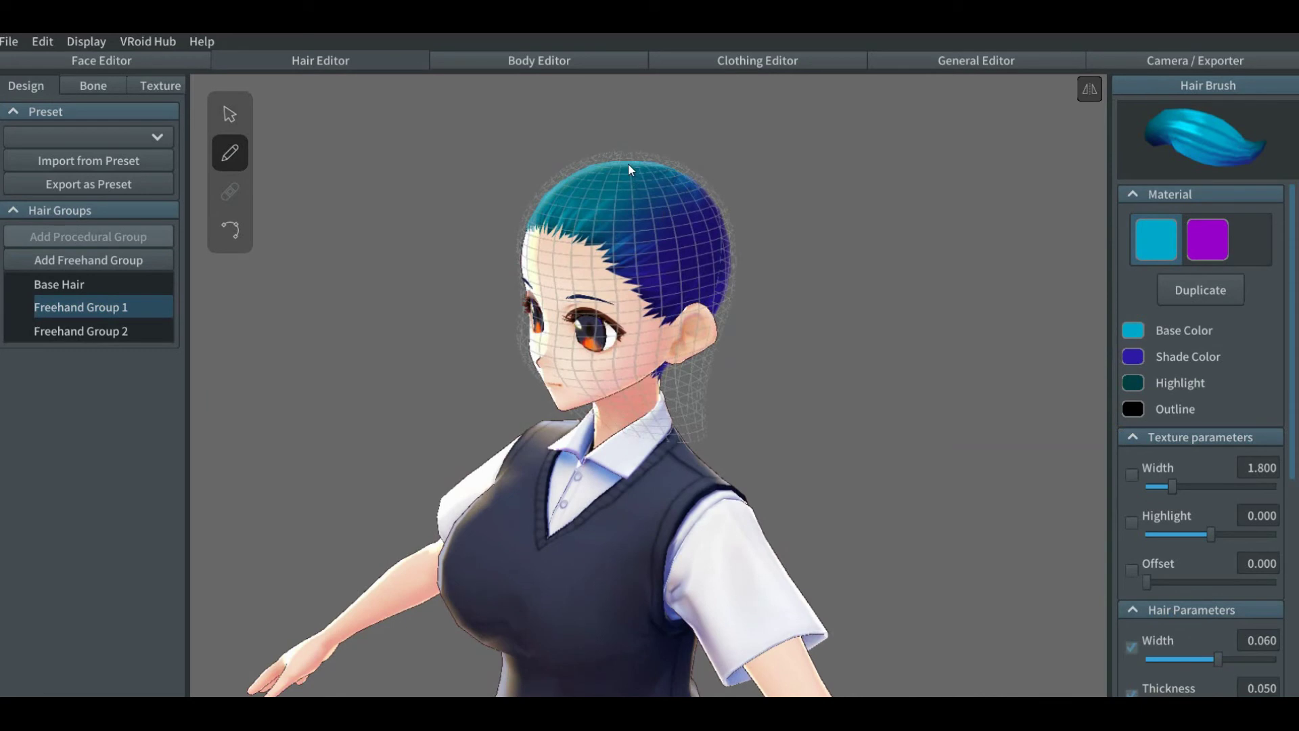
mouse_move(627, 164)
left_mouse_down()
mouse_move(651, 334)
mouse_move(648, 204)
mouse_move(668, 345)
left_mouse_up()
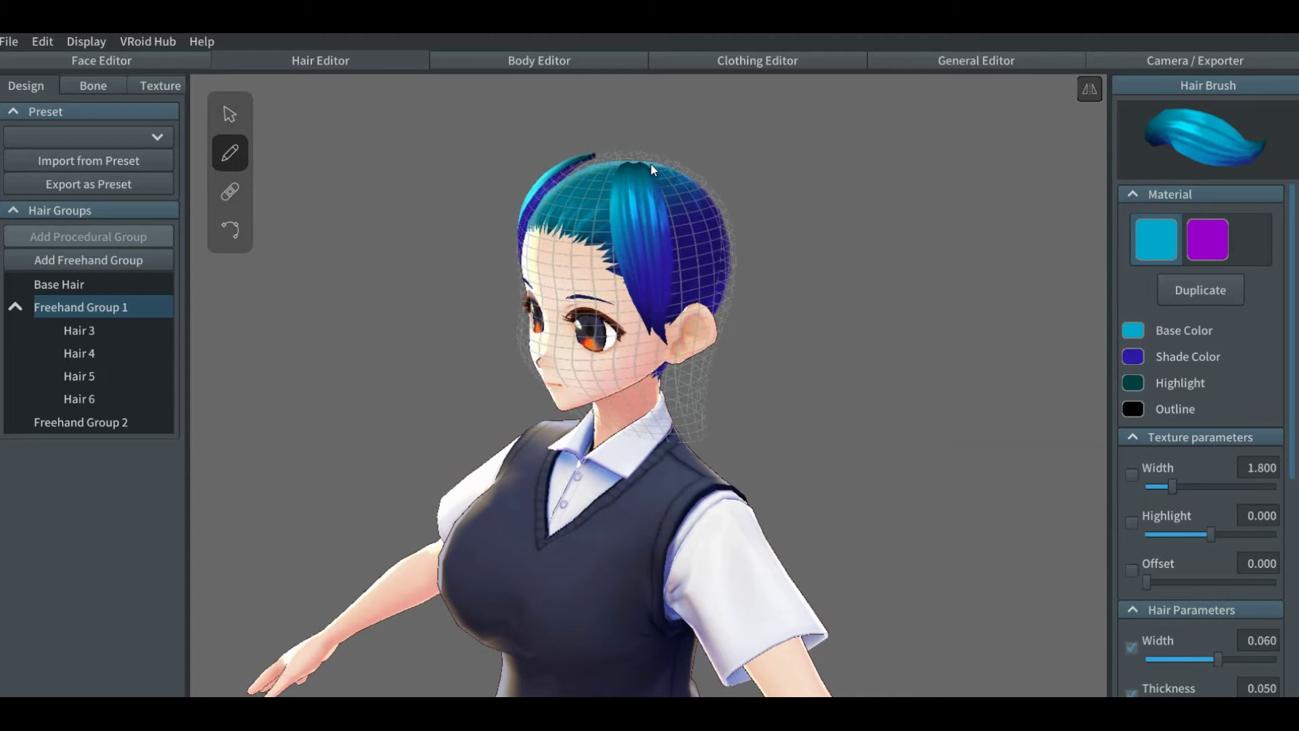
left_click_drag(651, 166, 675, 356)
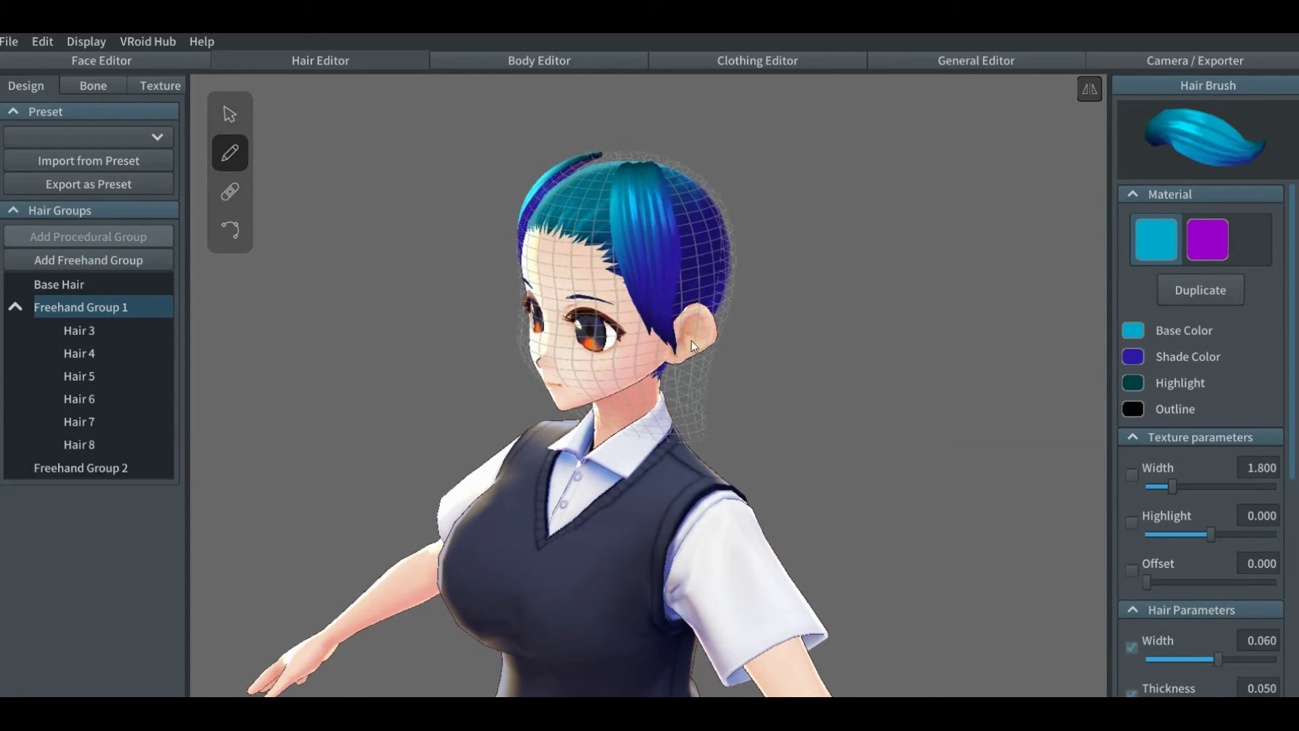
right_click_drag(692, 340, 663, 337)
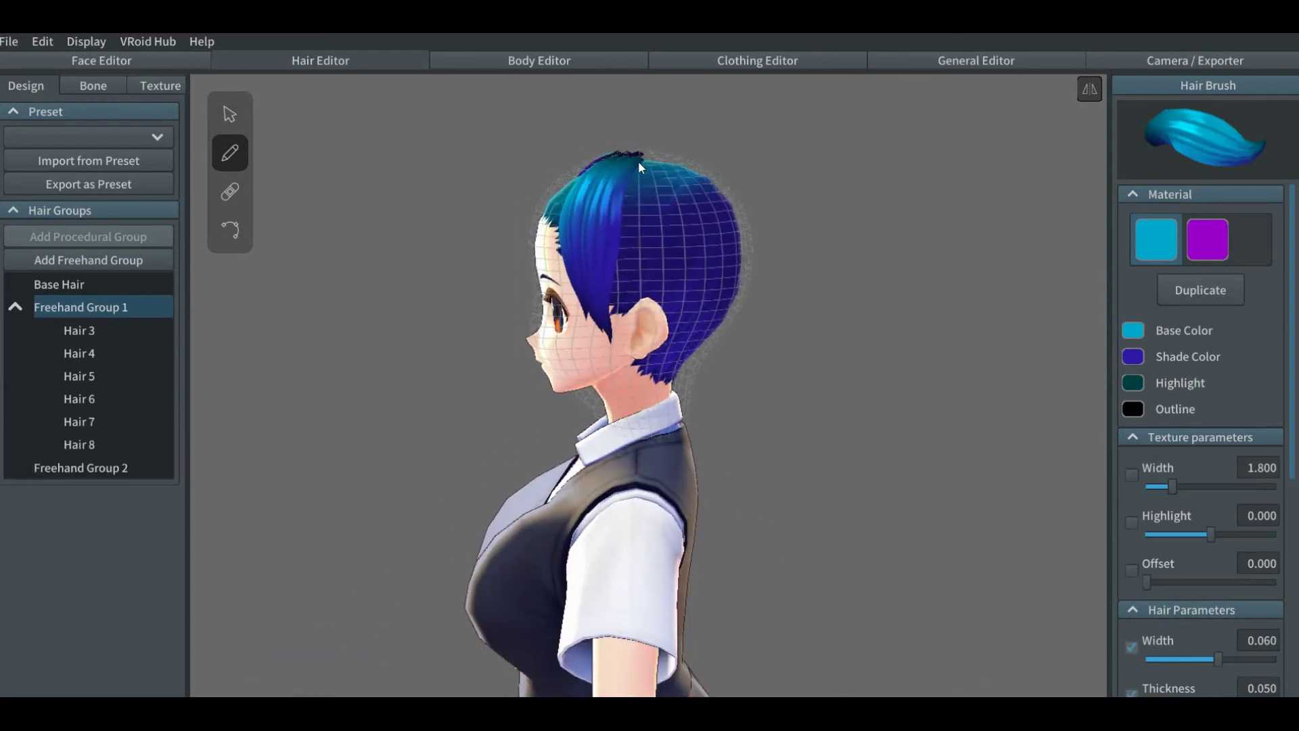
left_click_drag(642, 157, 615, 356)
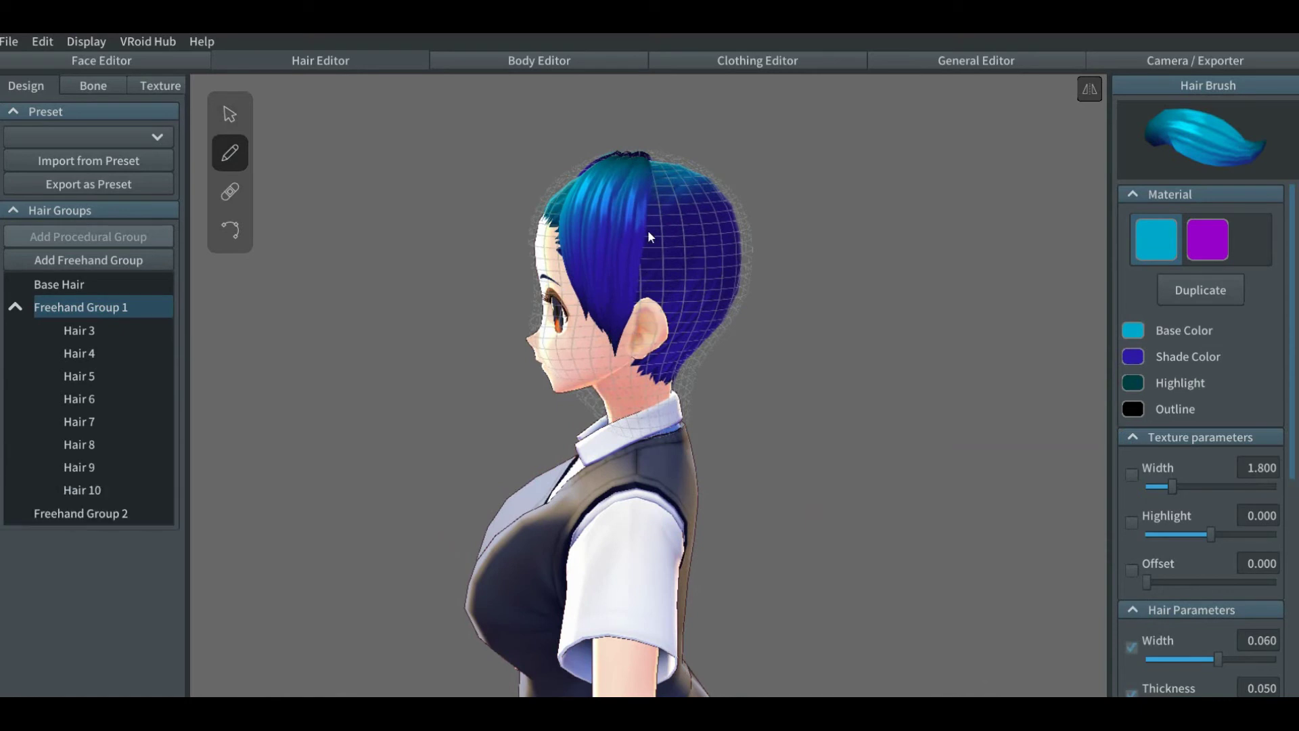
left_click_drag(652, 161, 641, 276)
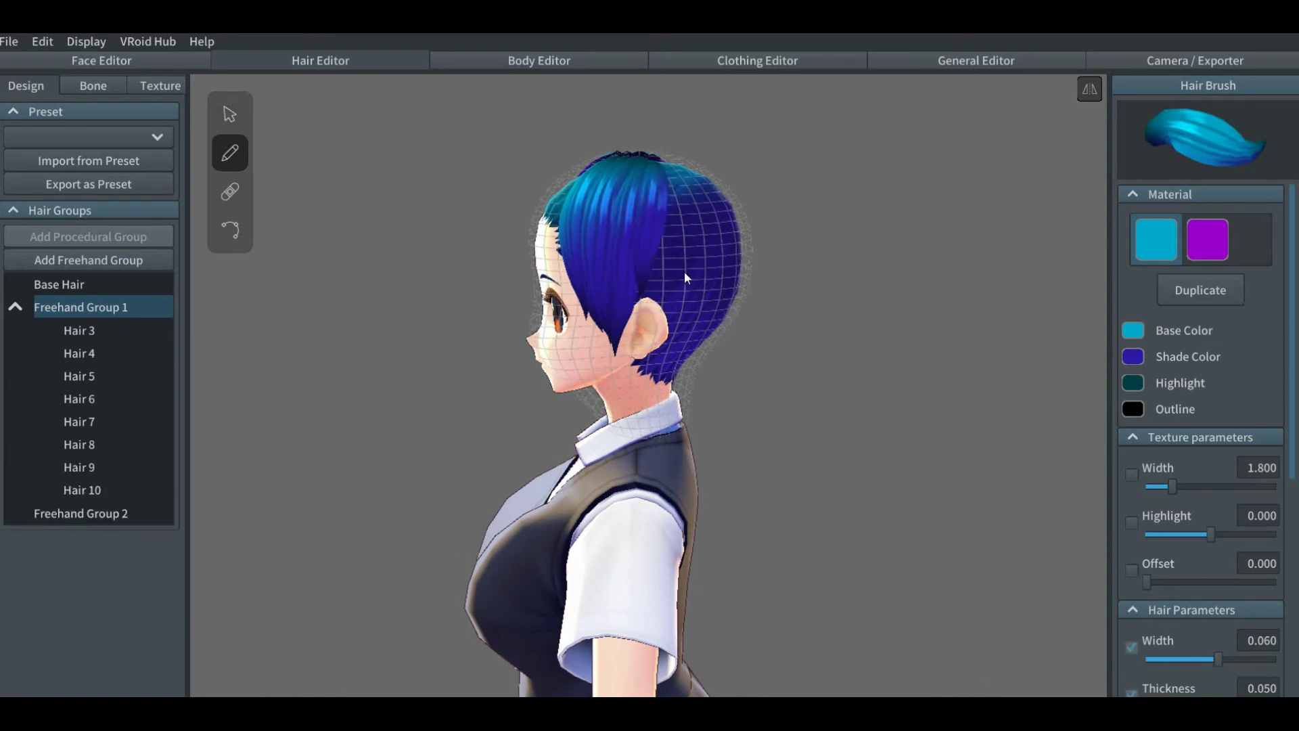
Step: Paint several strands down the back and centre of the head
right_click_drag(694, 269, 661, 273)
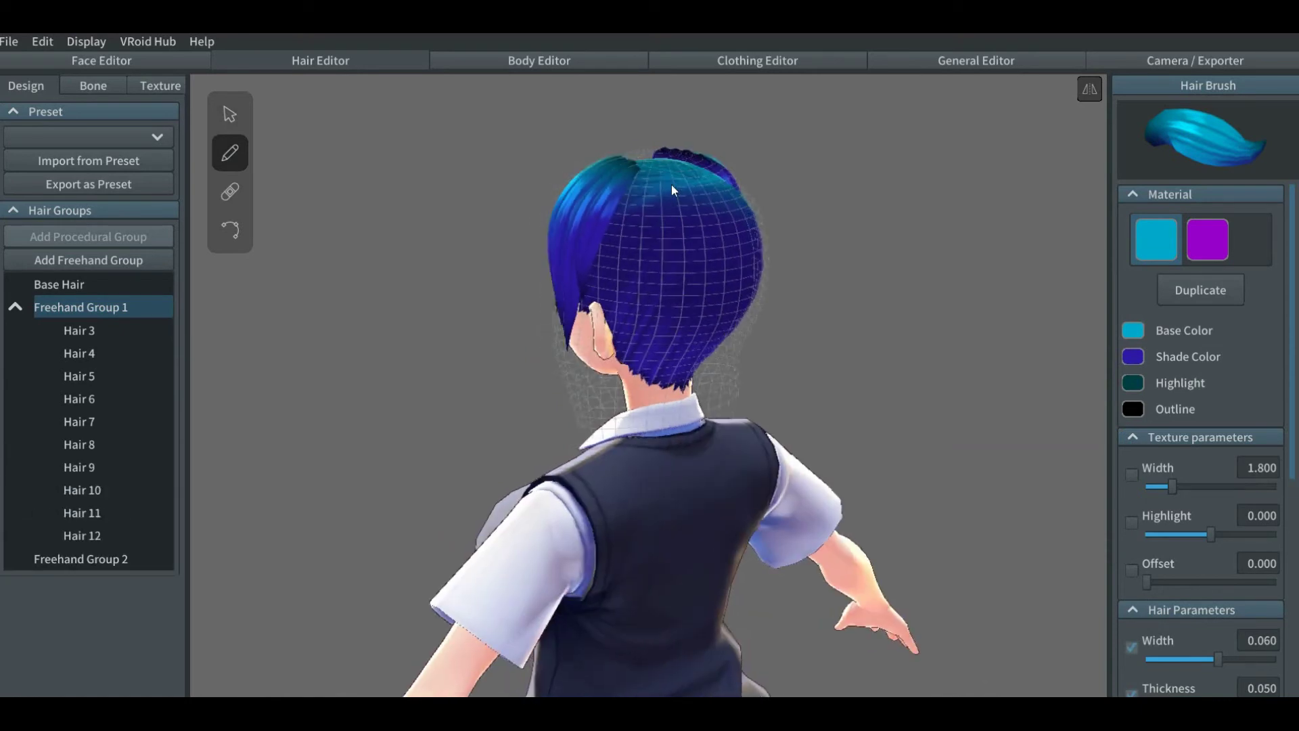
left_click_drag(671, 168, 650, 393)
left_click_drag(679, 169, 671, 392)
mouse_move(685, 168)
left_mouse_down()
mouse_move(699, 287)
mouse_move(690, 398)
left_mouse_up()
right_click_drag(695, 288, 667, 284)
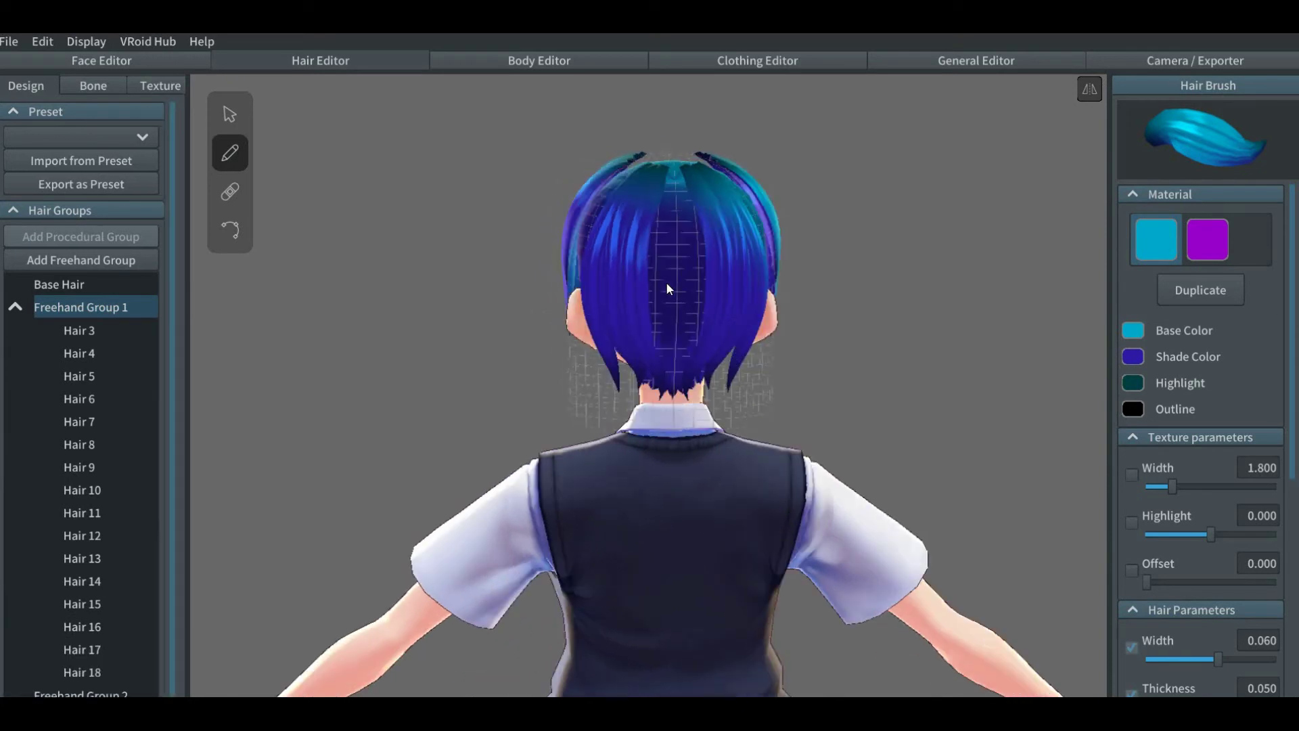
mouse_move(670, 215)
left_mouse_down()
mouse_move(657, 331)
mouse_move(671, 394)
left_mouse_up()
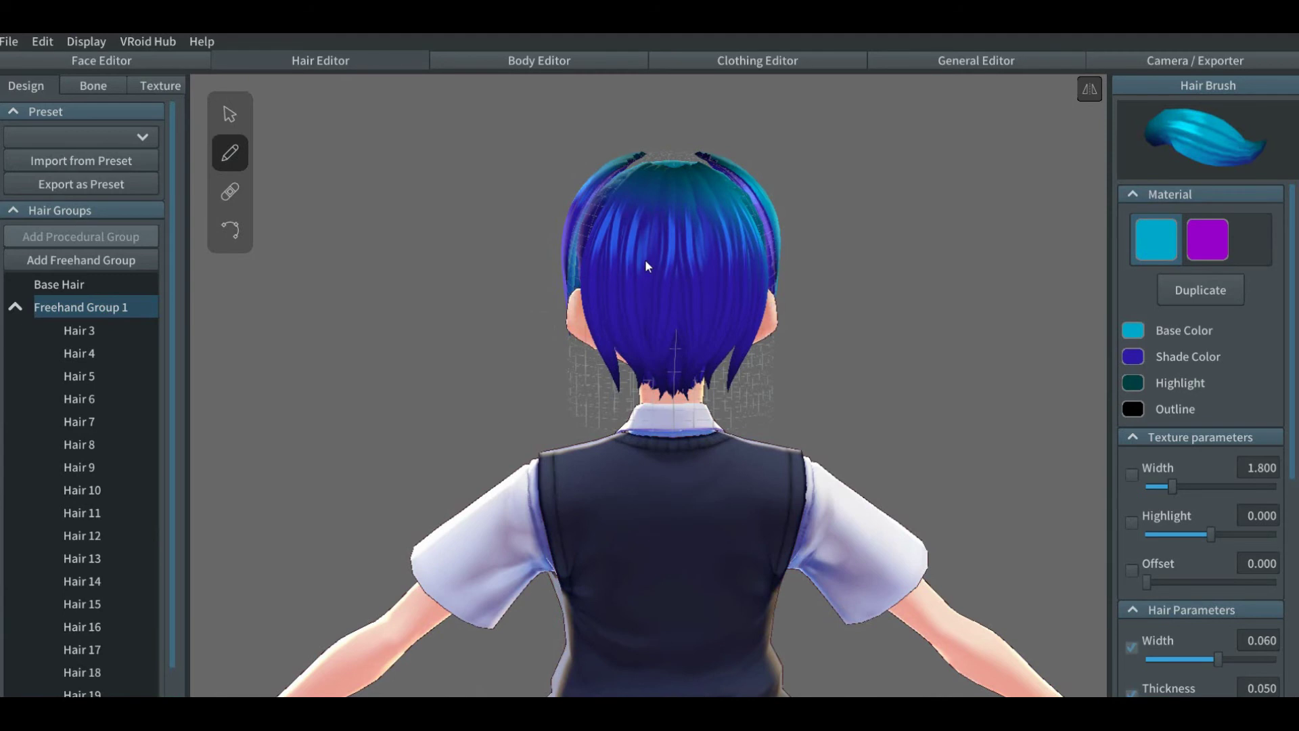
Step: Cover the remaining bare strips with strands and collapse Freehand Group 1's list
right_click_drag(644, 266, 696, 255)
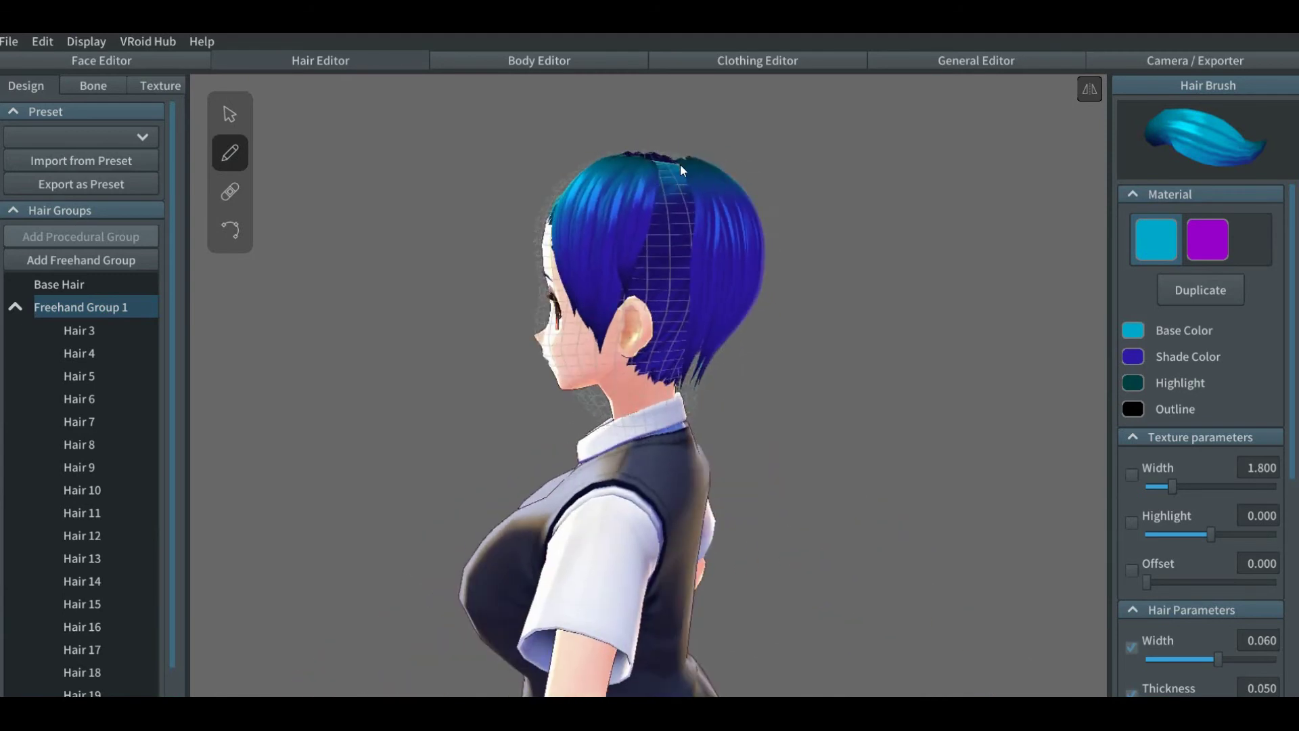
left_click_drag(680, 164, 686, 353)
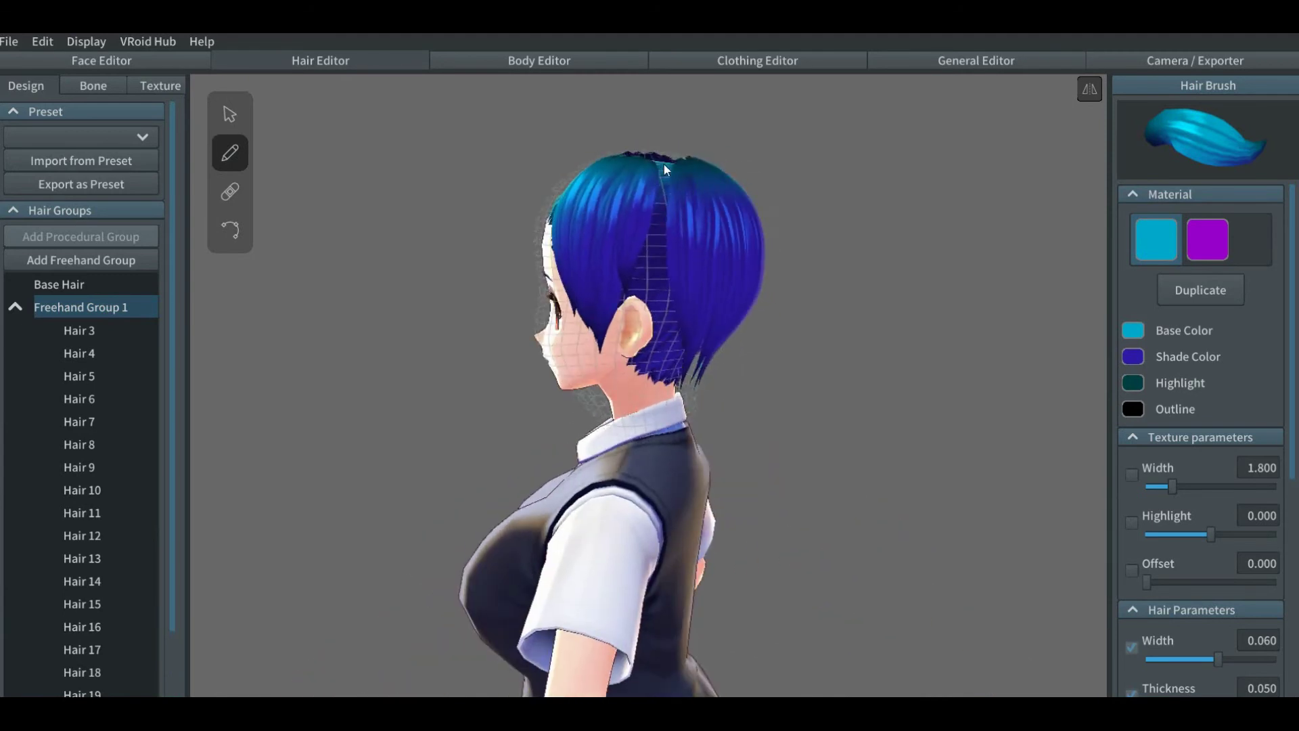
left_click_drag(663, 163, 666, 365)
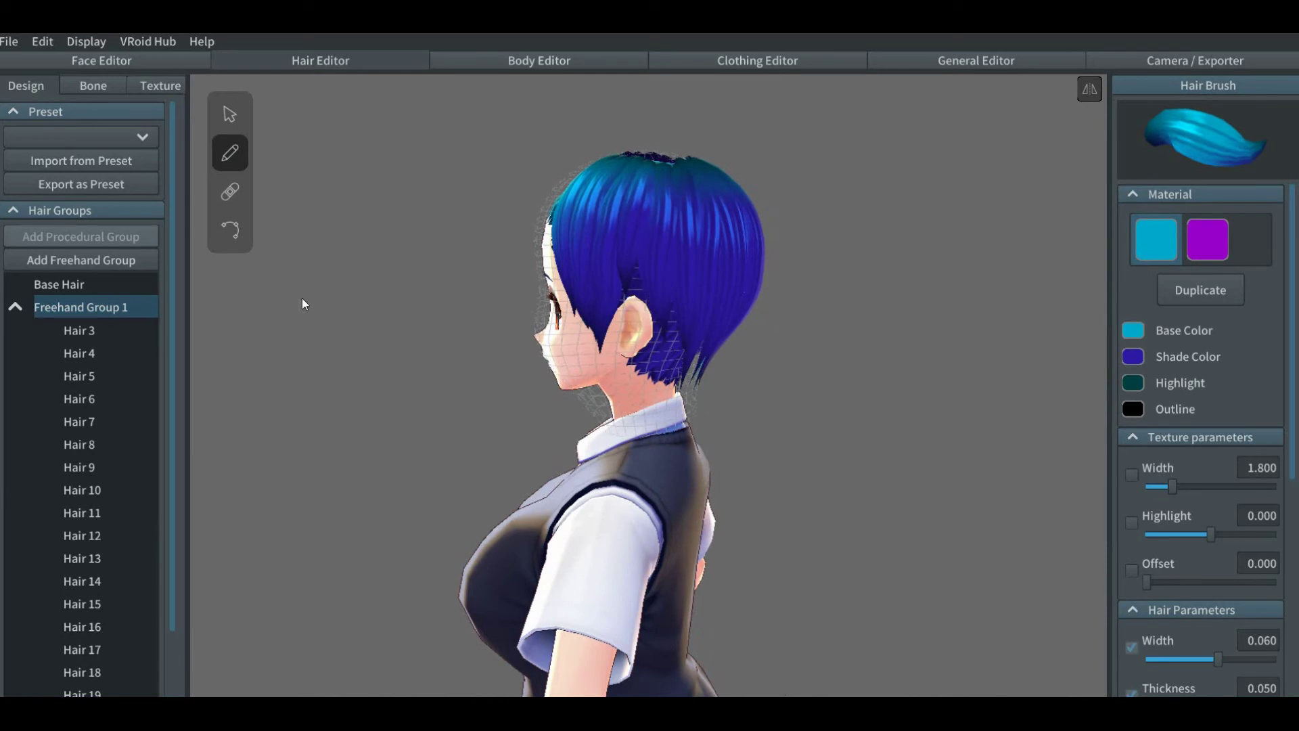
left_click(15, 307)
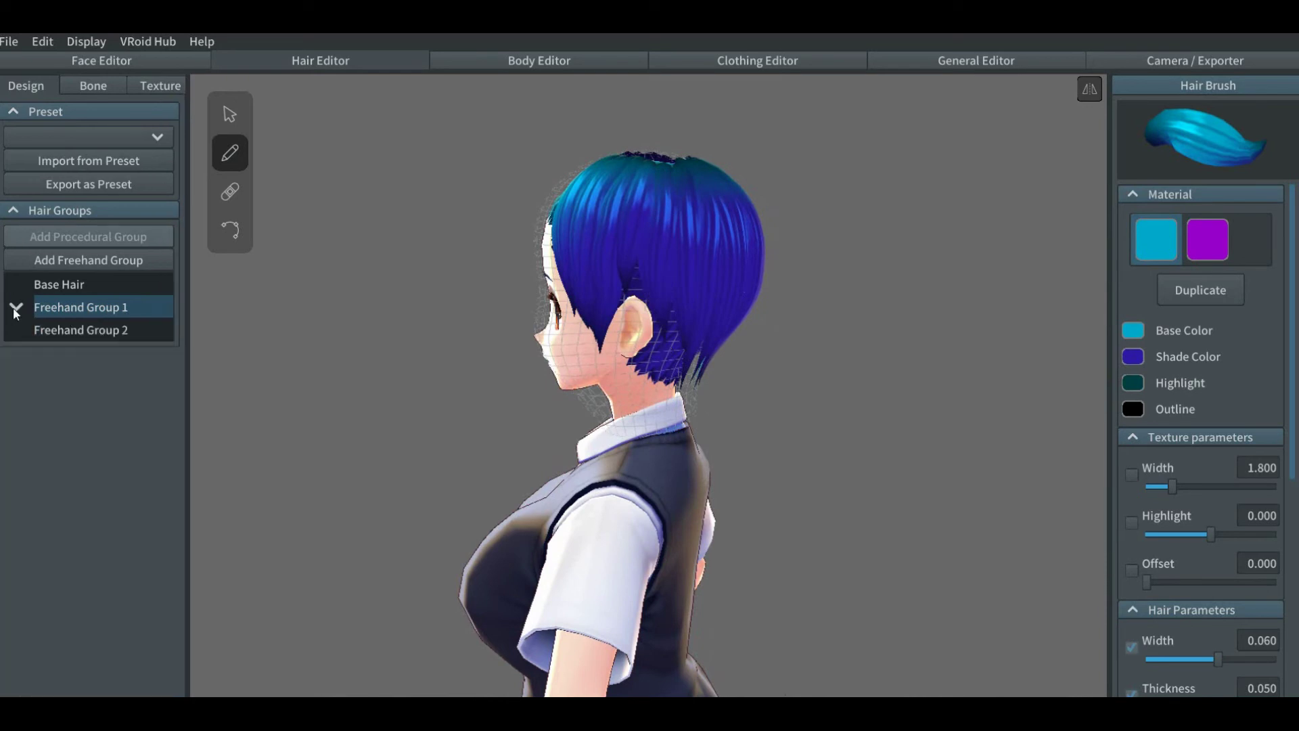
Step: Select Freehand Group 2 and load the purple material into its brush
left_click(83, 332)
right_click_drag(376, 366, 441, 374)
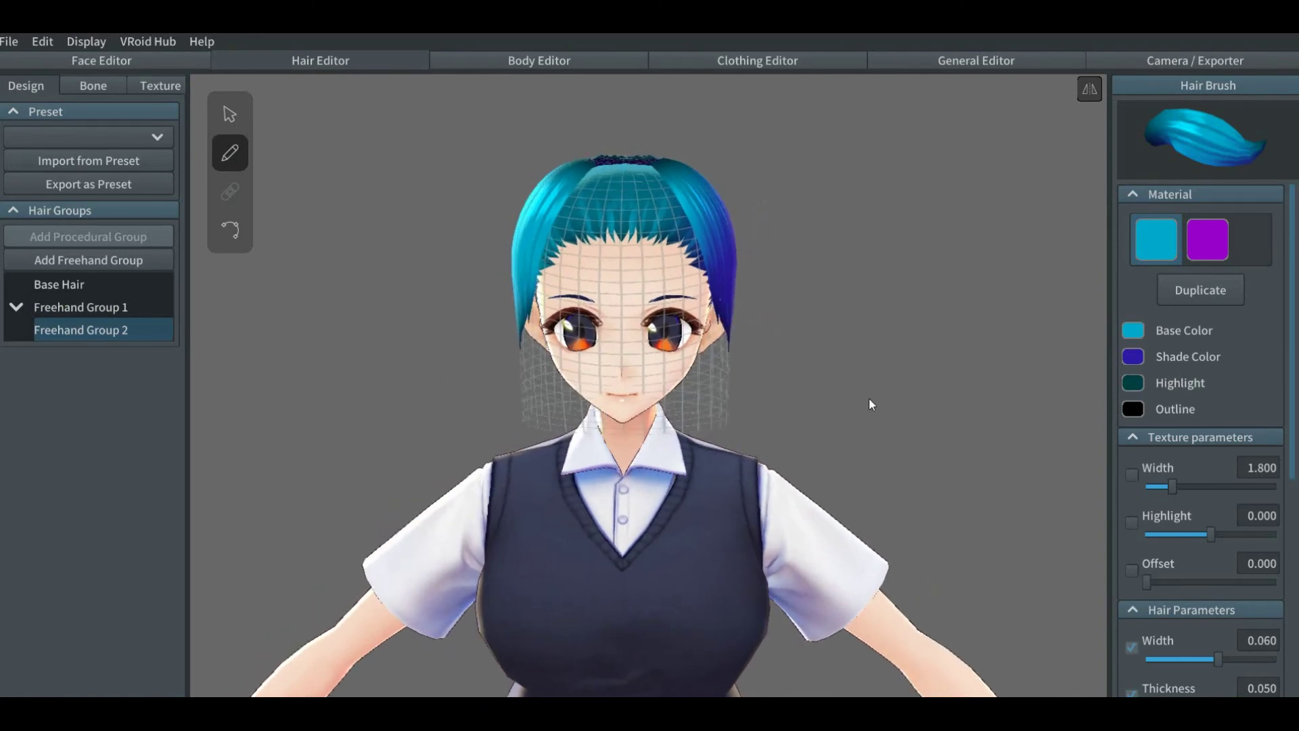
left_click(1205, 241)
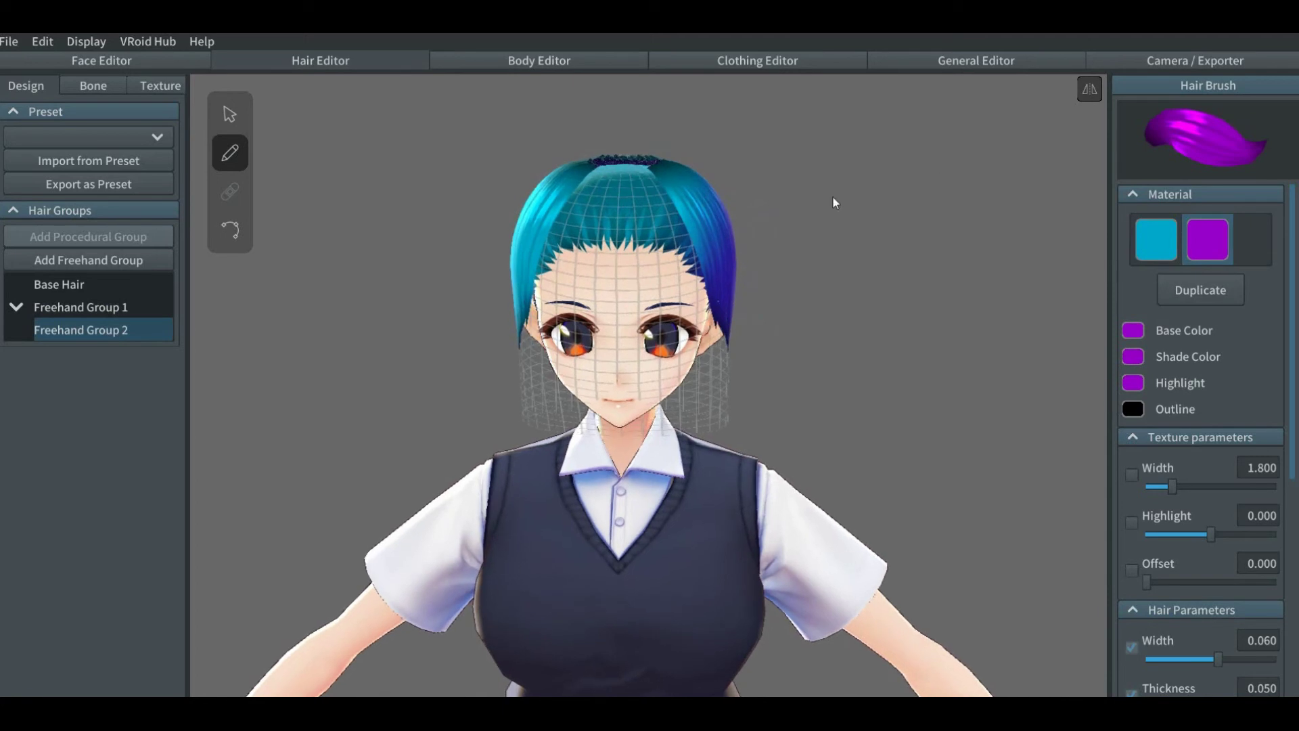
Step: Nudge a guide point at the upper right of the head outward
left_click(227, 121)
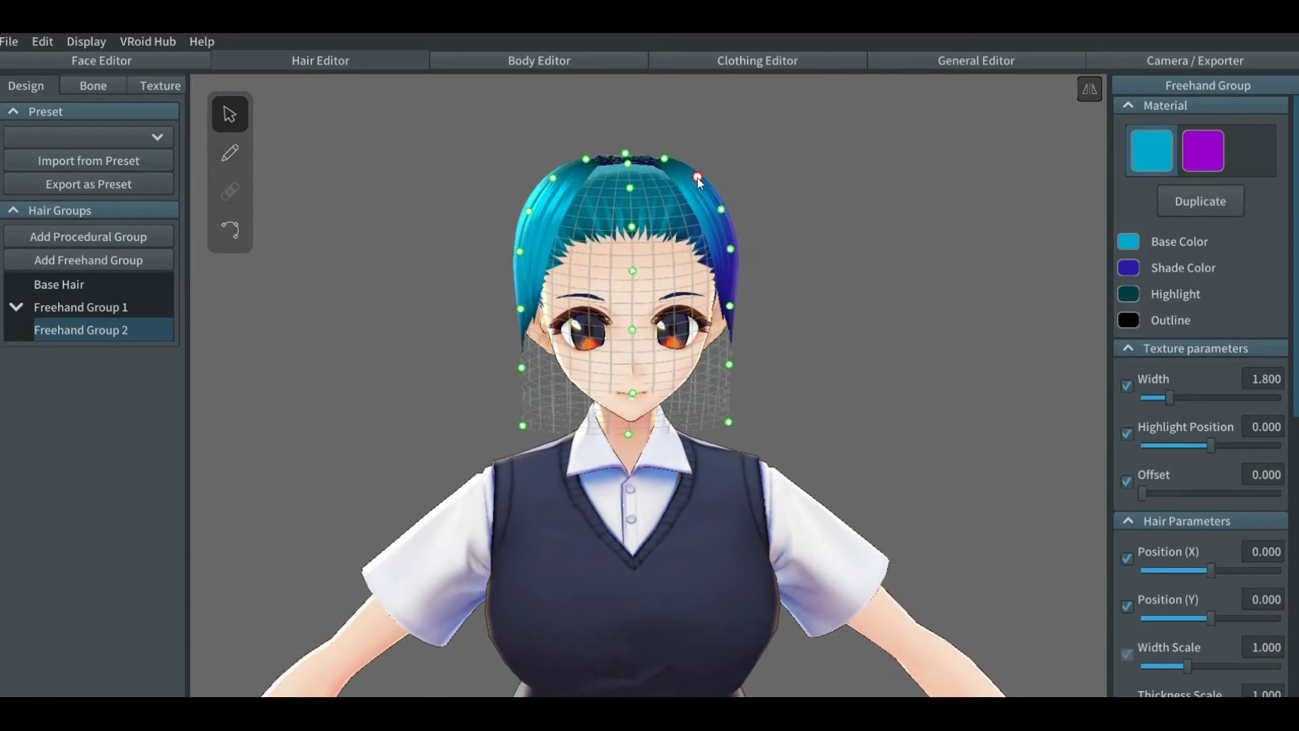
left_click_drag(697, 177, 731, 206)
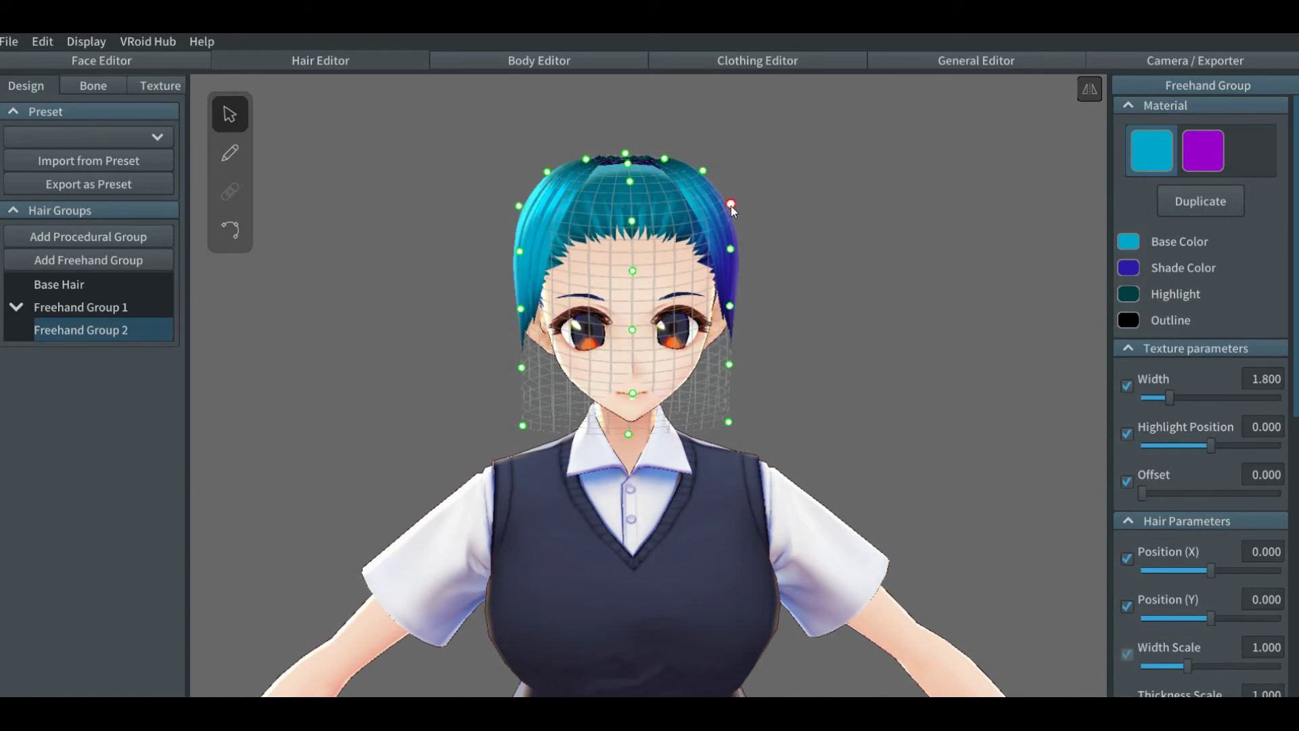
mouse_move(733, 211)
right_mouse_down()
mouse_move(697, 213)
mouse_move(725, 215)
right_mouse_up()
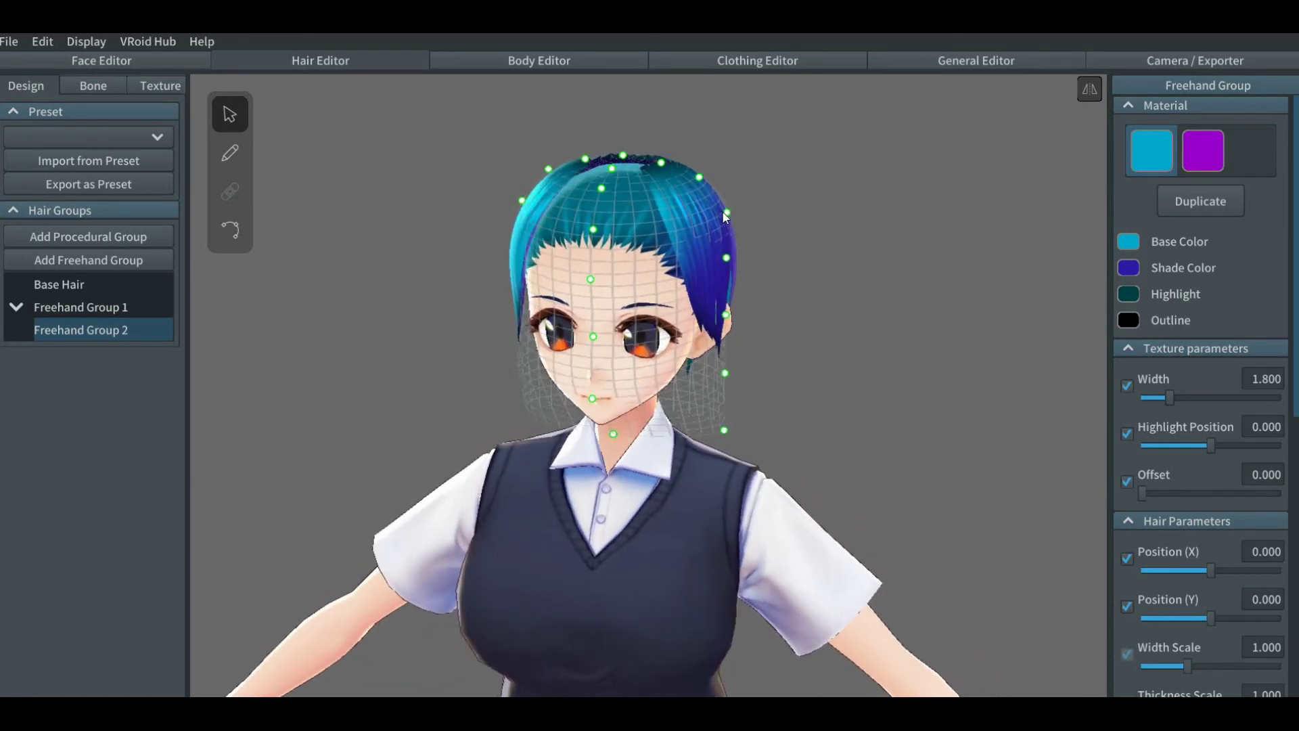
left_click(230, 153)
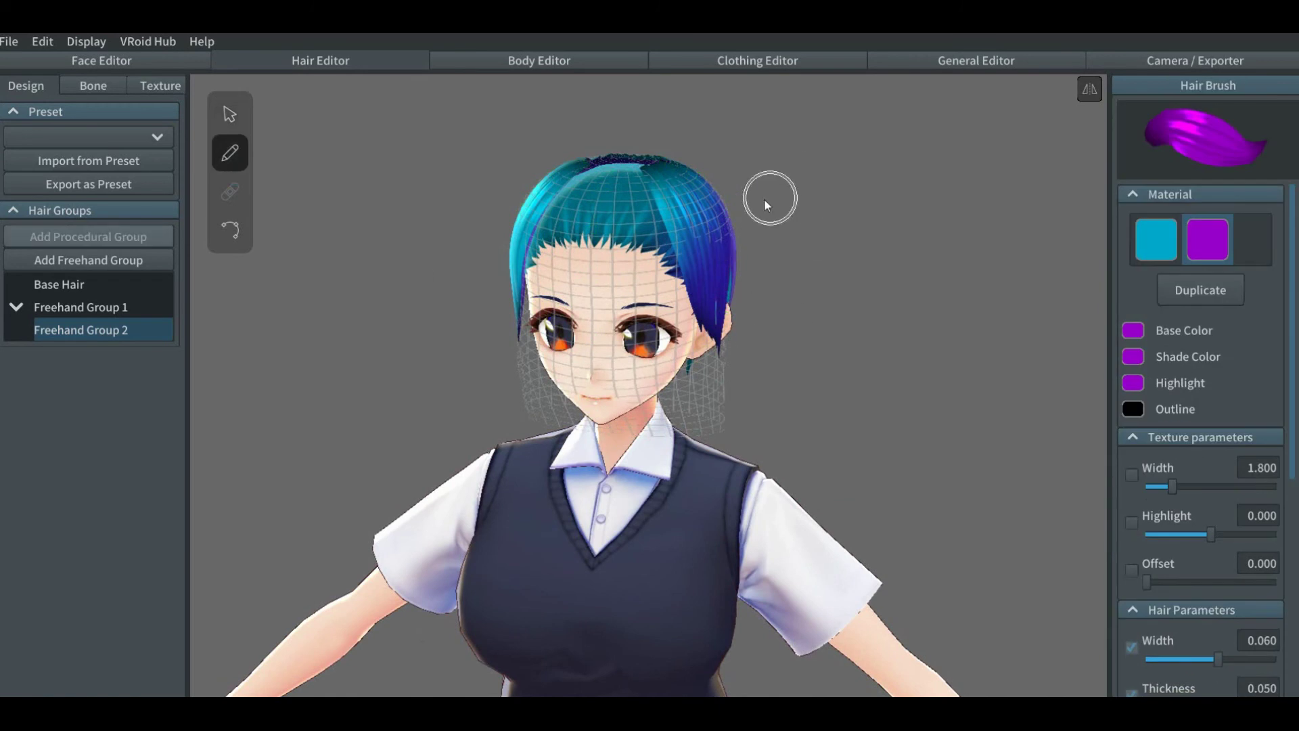
Step: Paint a purple swirl on the head's left side and reshape it by its control points
right_click_drag(765, 205, 716, 200)
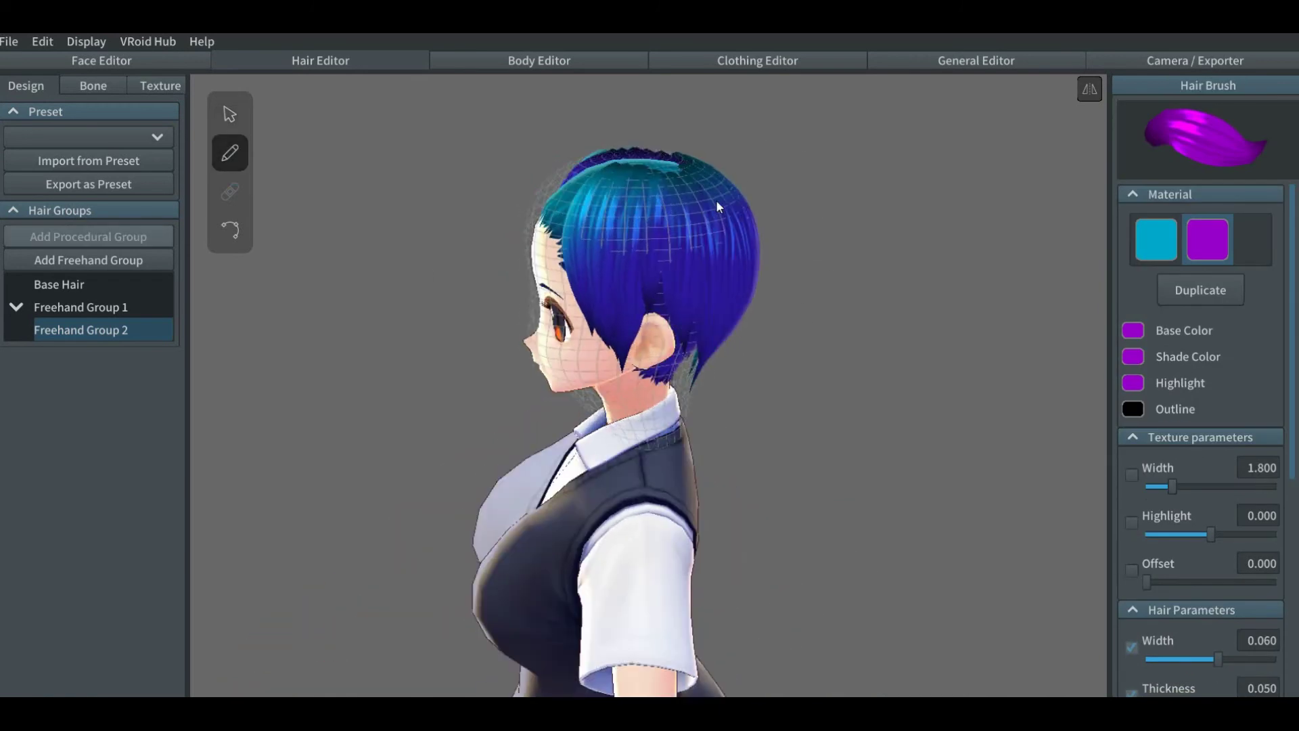
mouse_move(648, 184)
left_mouse_down()
mouse_move(625, 189)
mouse_move(617, 257)
mouse_move(672, 271)
mouse_move(696, 216)
mouse_move(657, 191)
mouse_move(622, 189)
left_mouse_up()
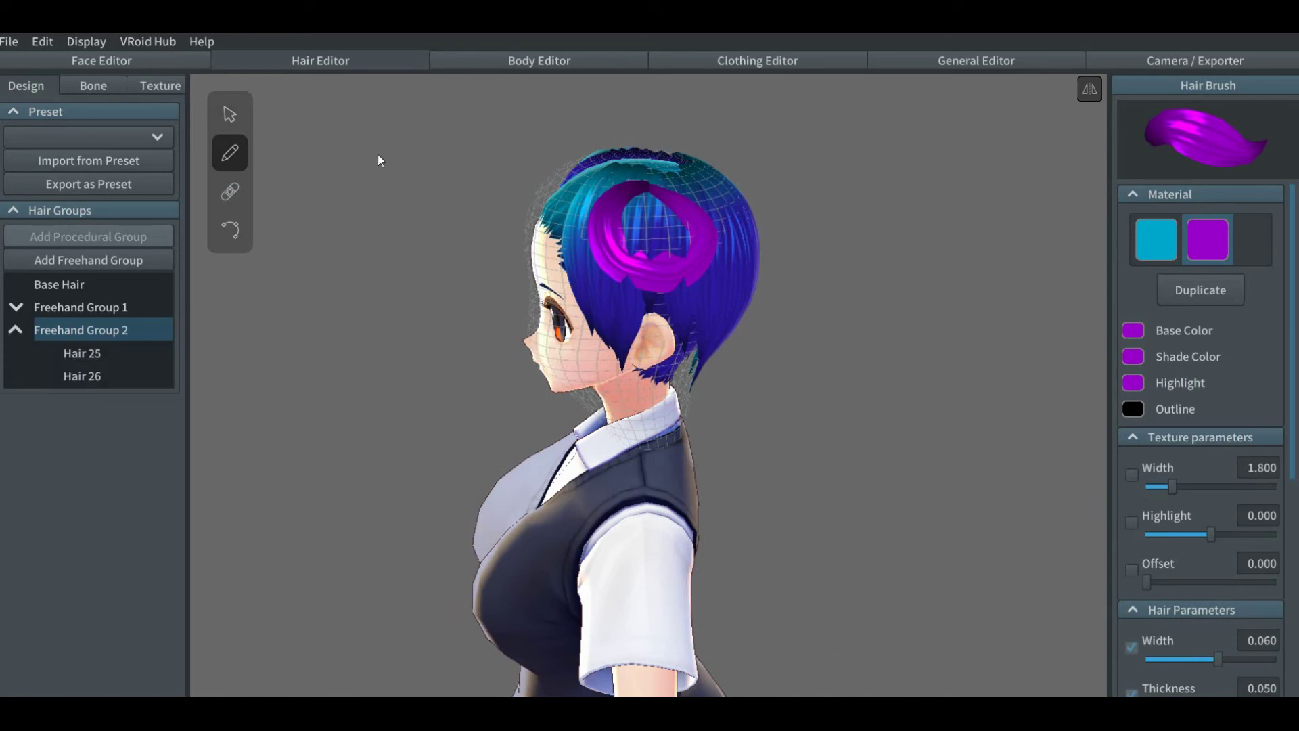
left_click(233, 230)
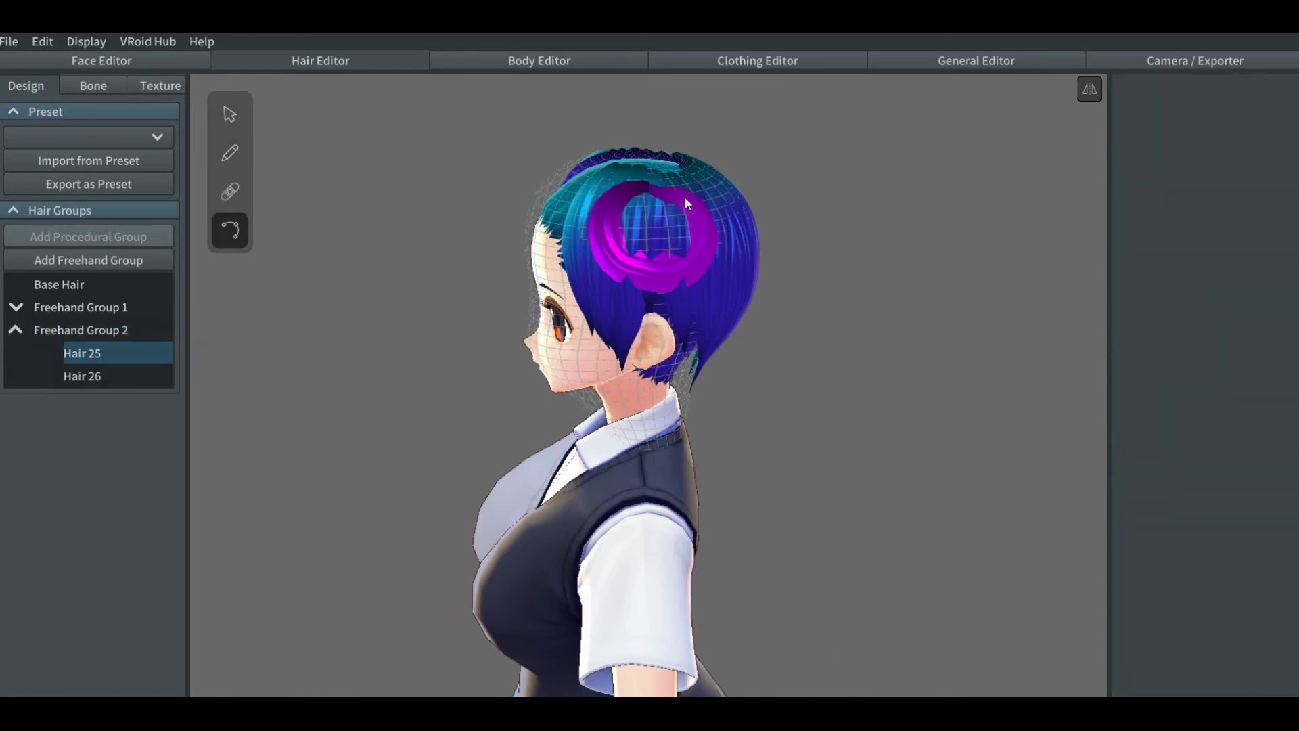
left_click(685, 197)
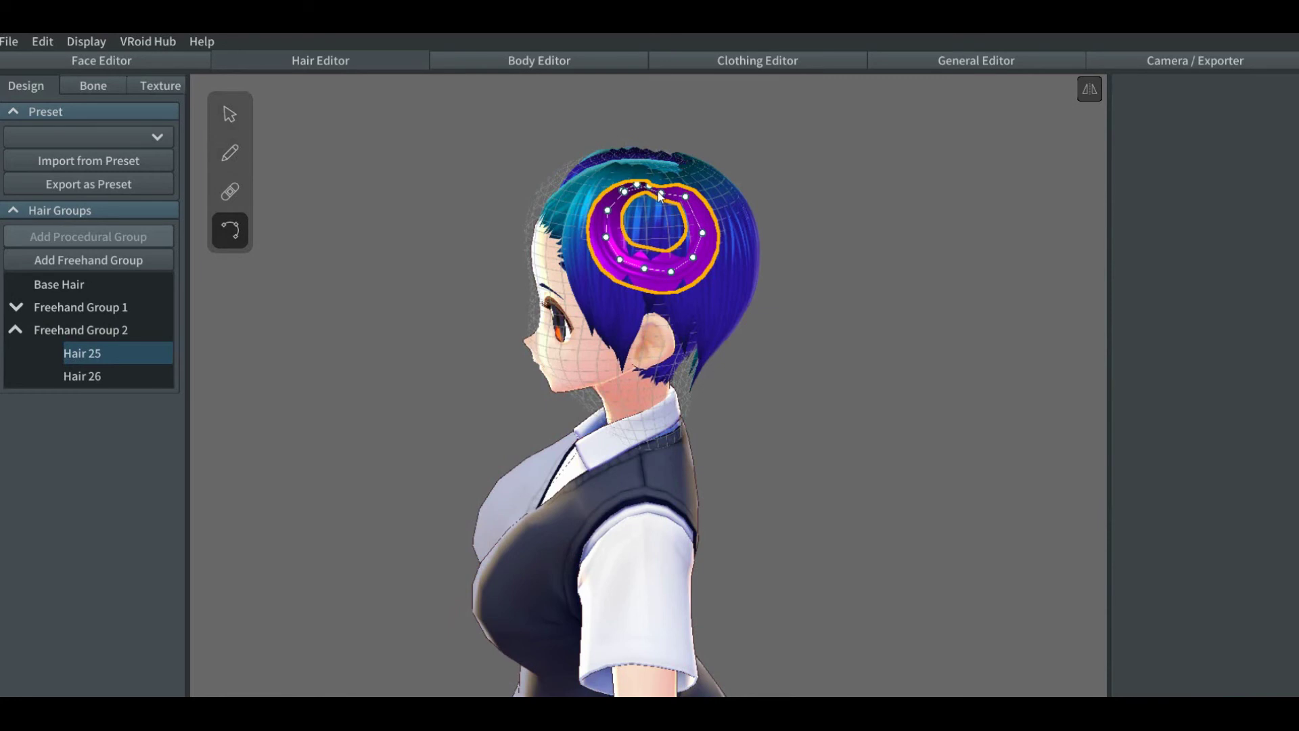
left_click_drag(661, 196, 660, 186)
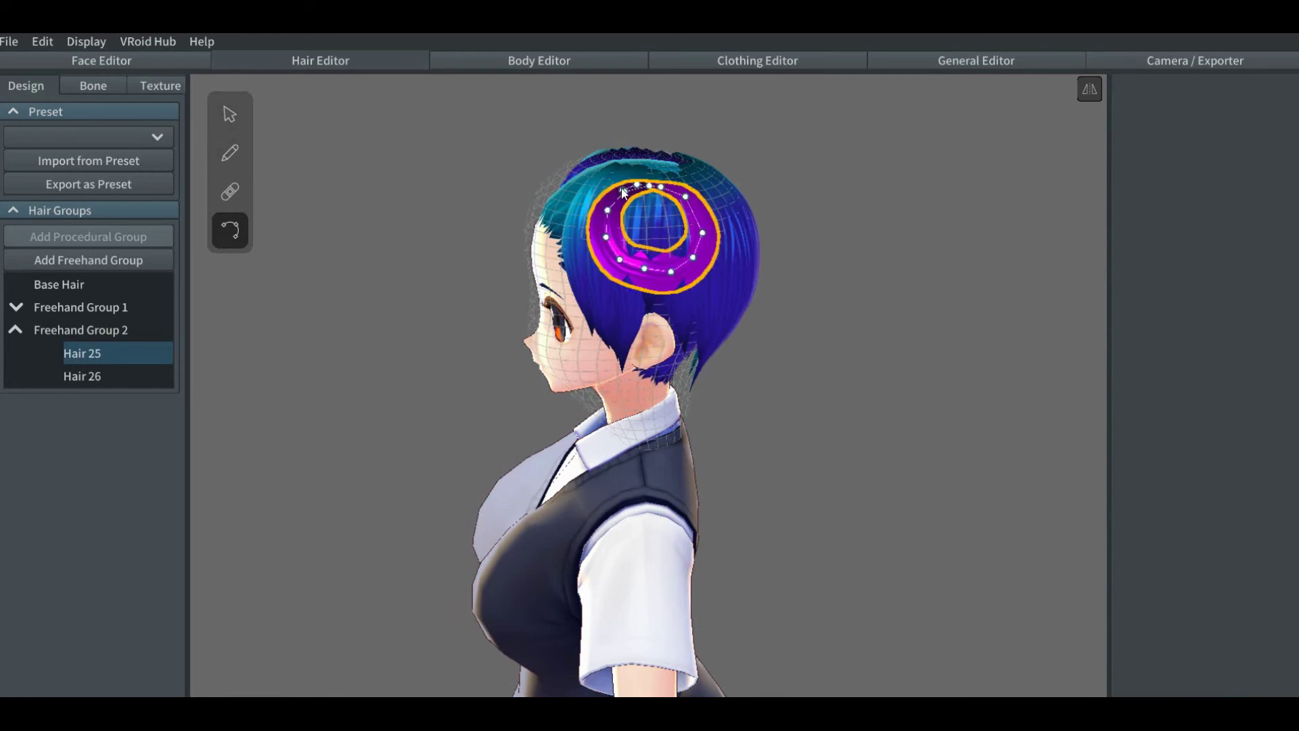
left_click_drag(623, 192, 606, 233)
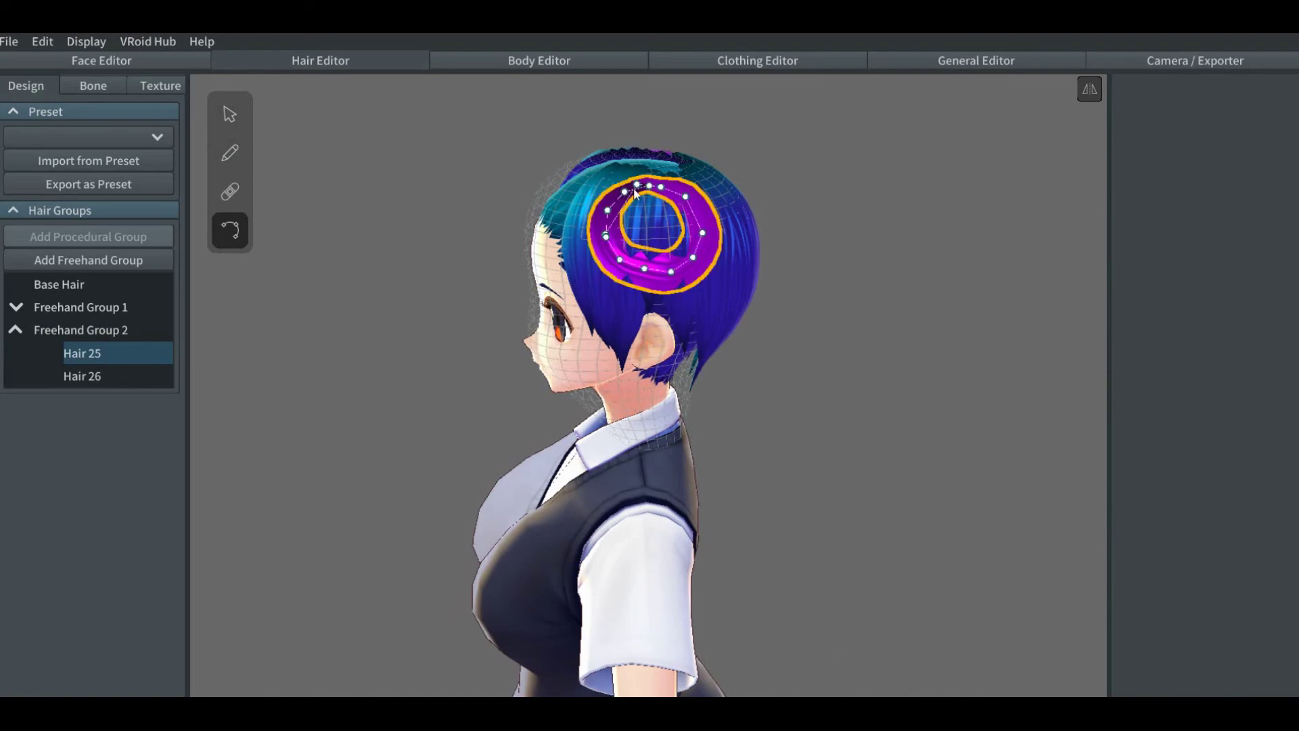
left_click_drag(638, 187, 670, 269)
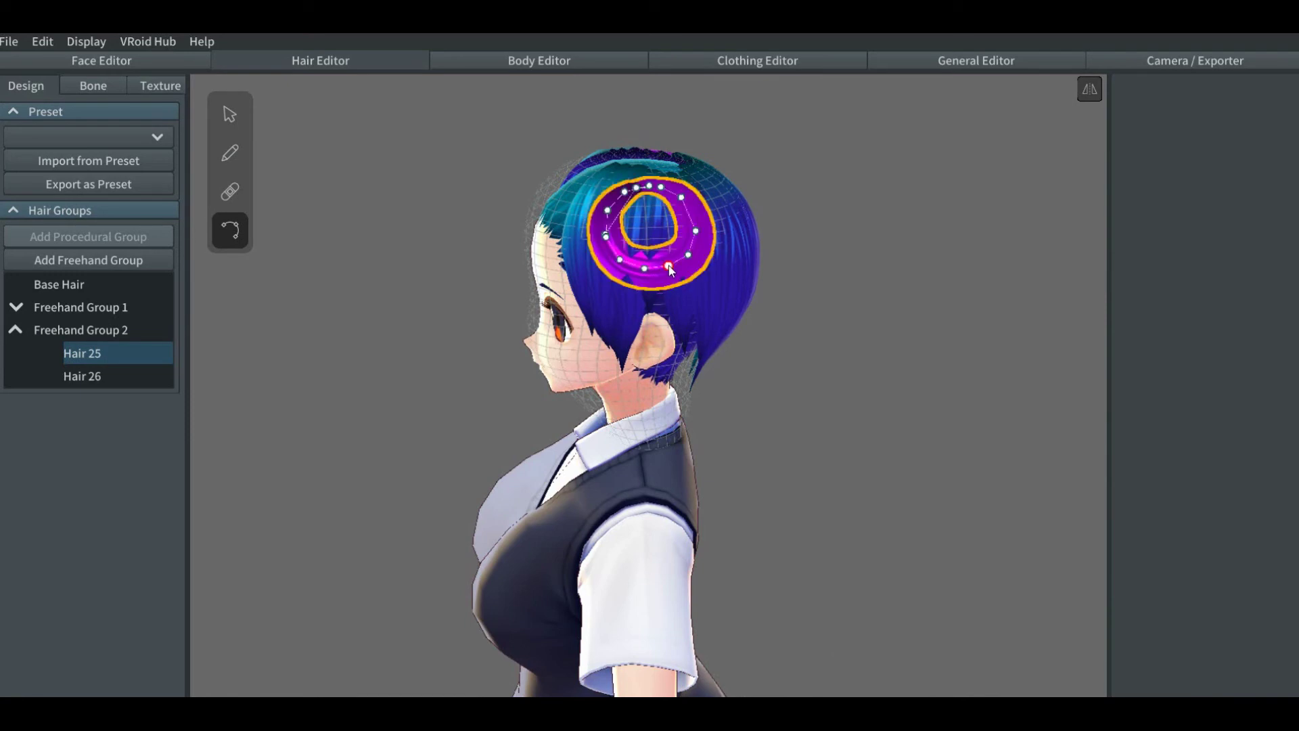
Step: From a front view, nudge the purple loop's lower point and lift the guide mesh's side point
left_click(228, 123)
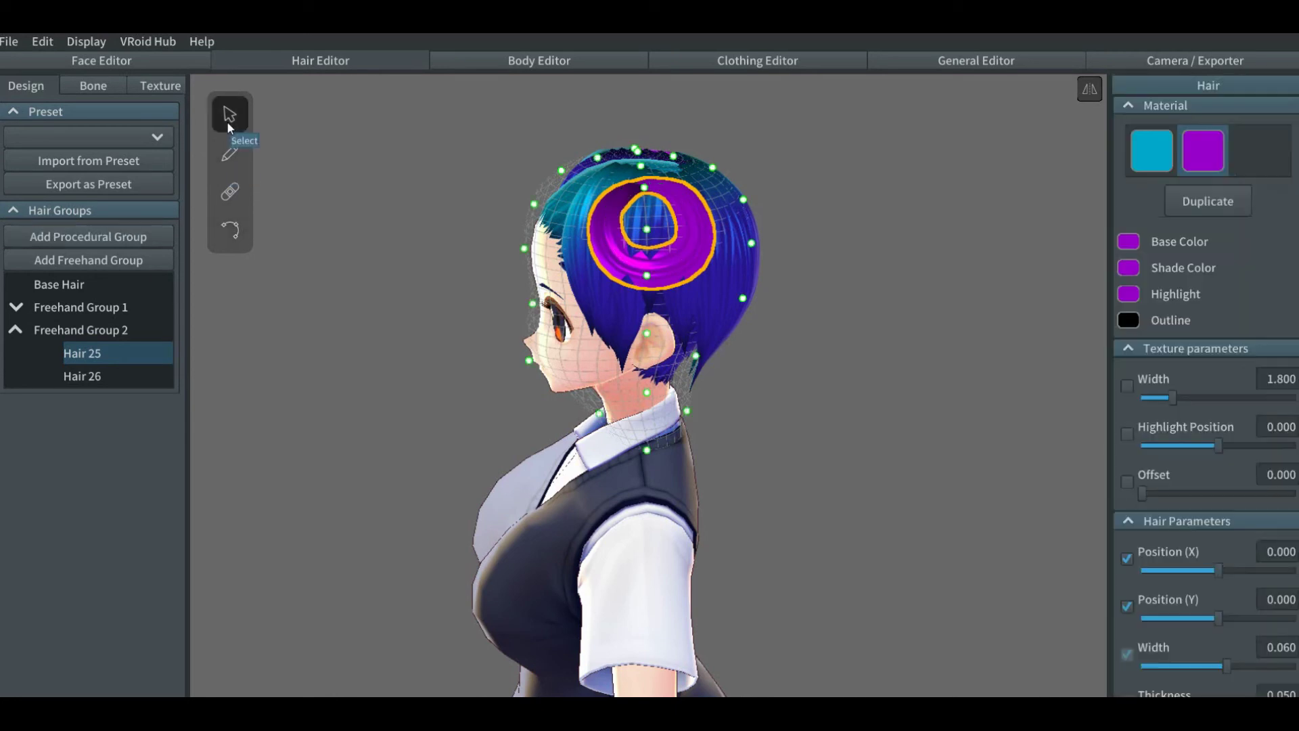
right_click_drag(473, 261, 492, 261)
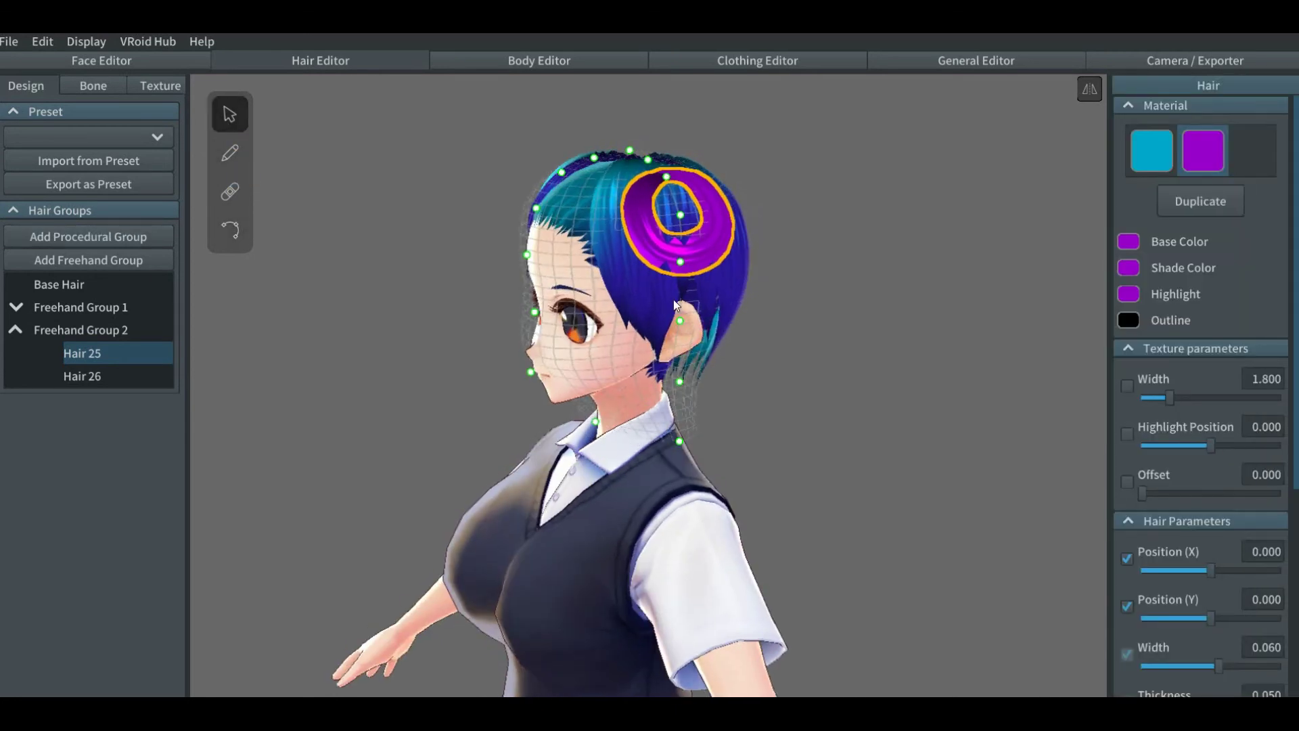
left_click_drag(680, 263, 686, 269)
right_click_drag(685, 269, 698, 271)
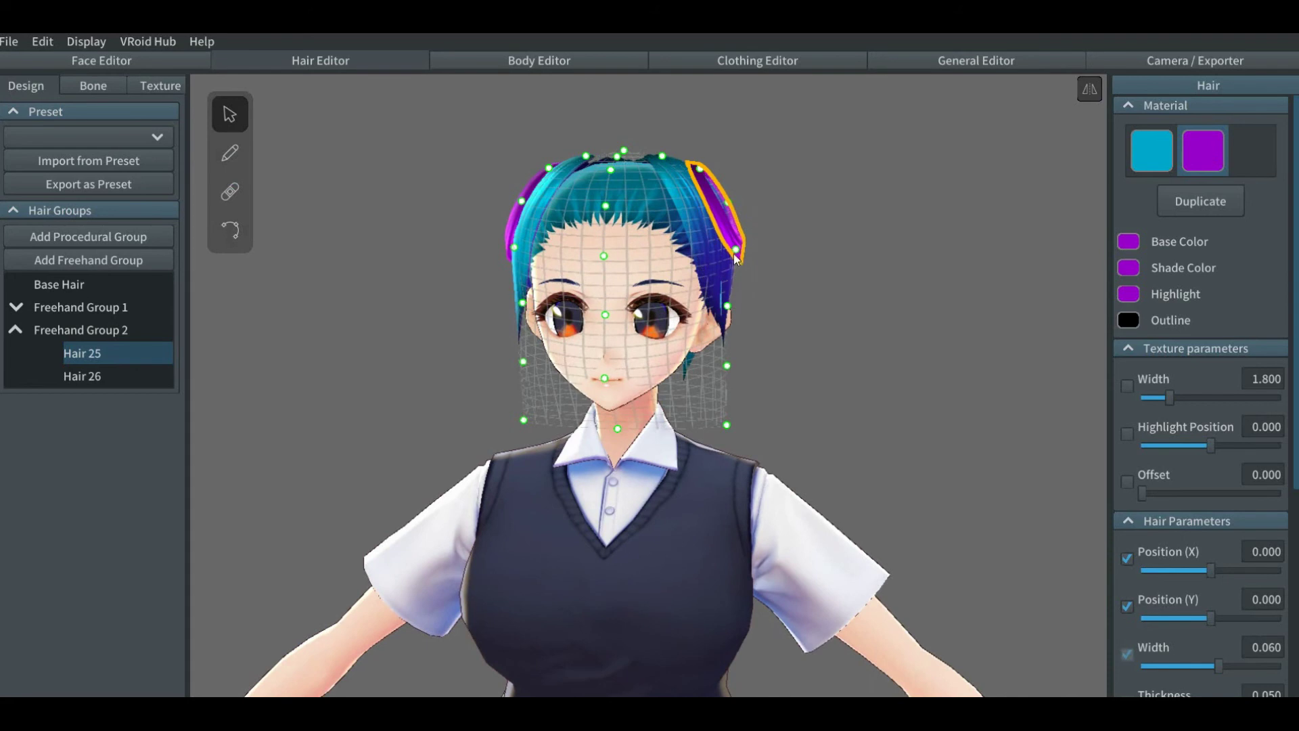
left_click_drag(736, 256, 734, 254)
left_click_drag(727, 306, 721, 282)
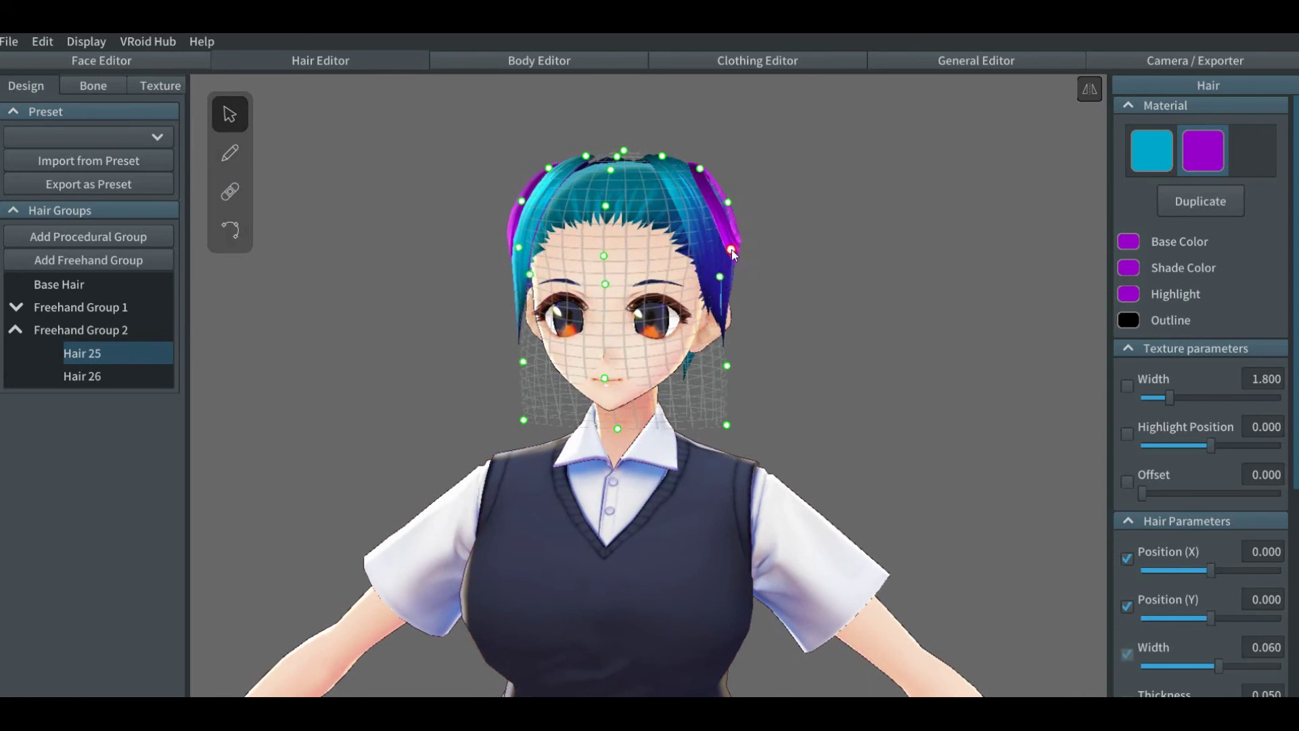
left_click(735, 250)
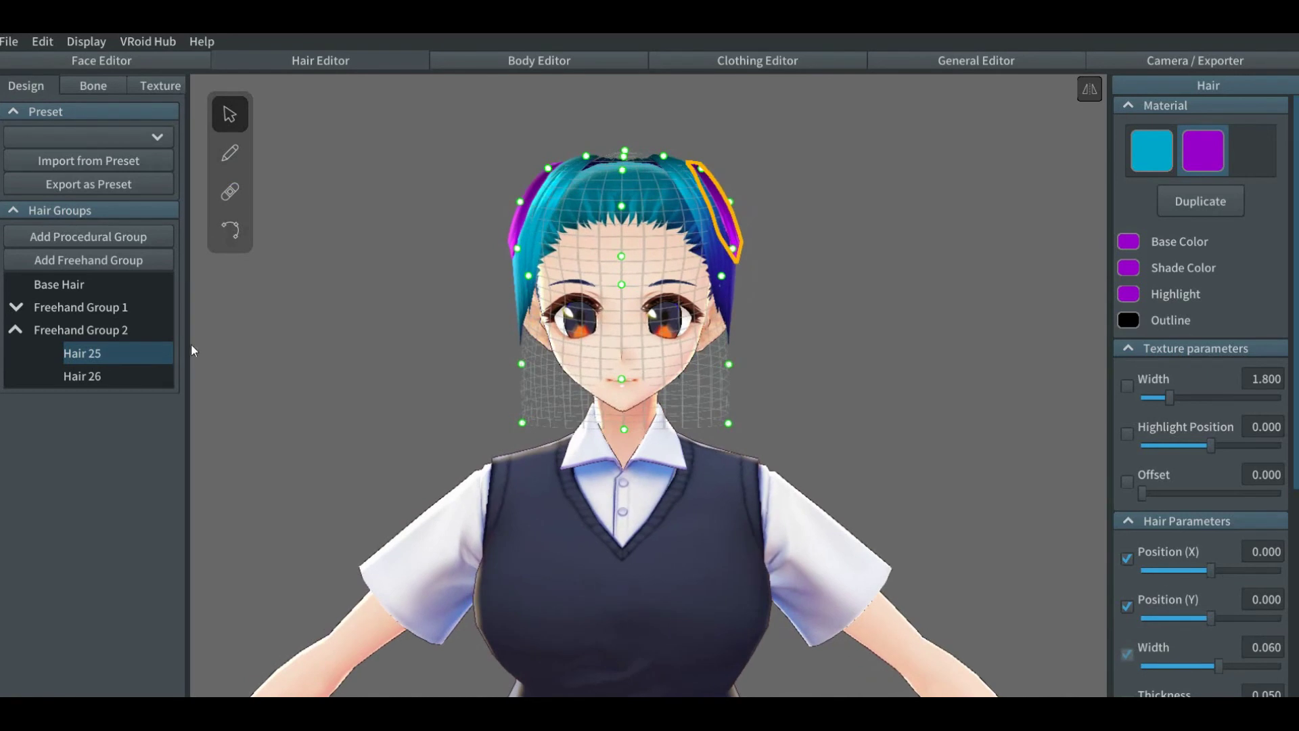
Step: Add Freehand Group 3 and drag its mirrored guide points up and outward at crown and sides
left_click(68, 308)
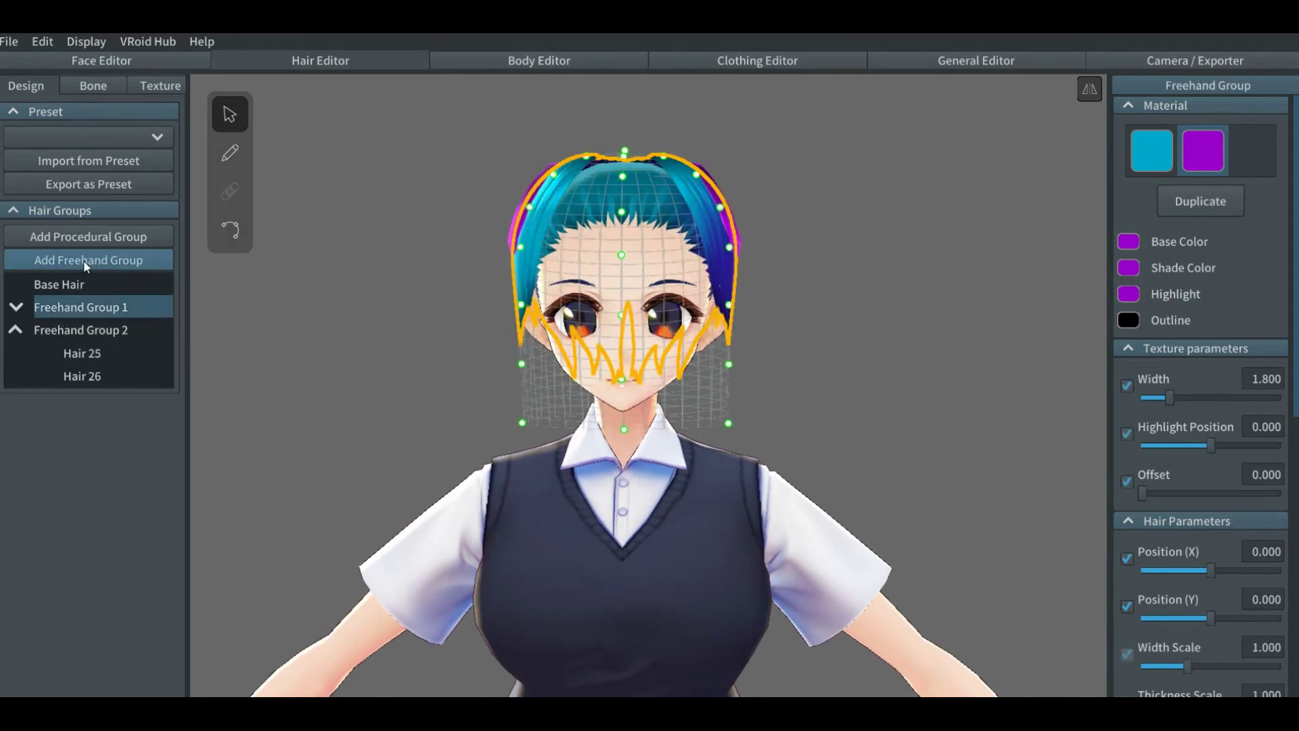
left_click(86, 265)
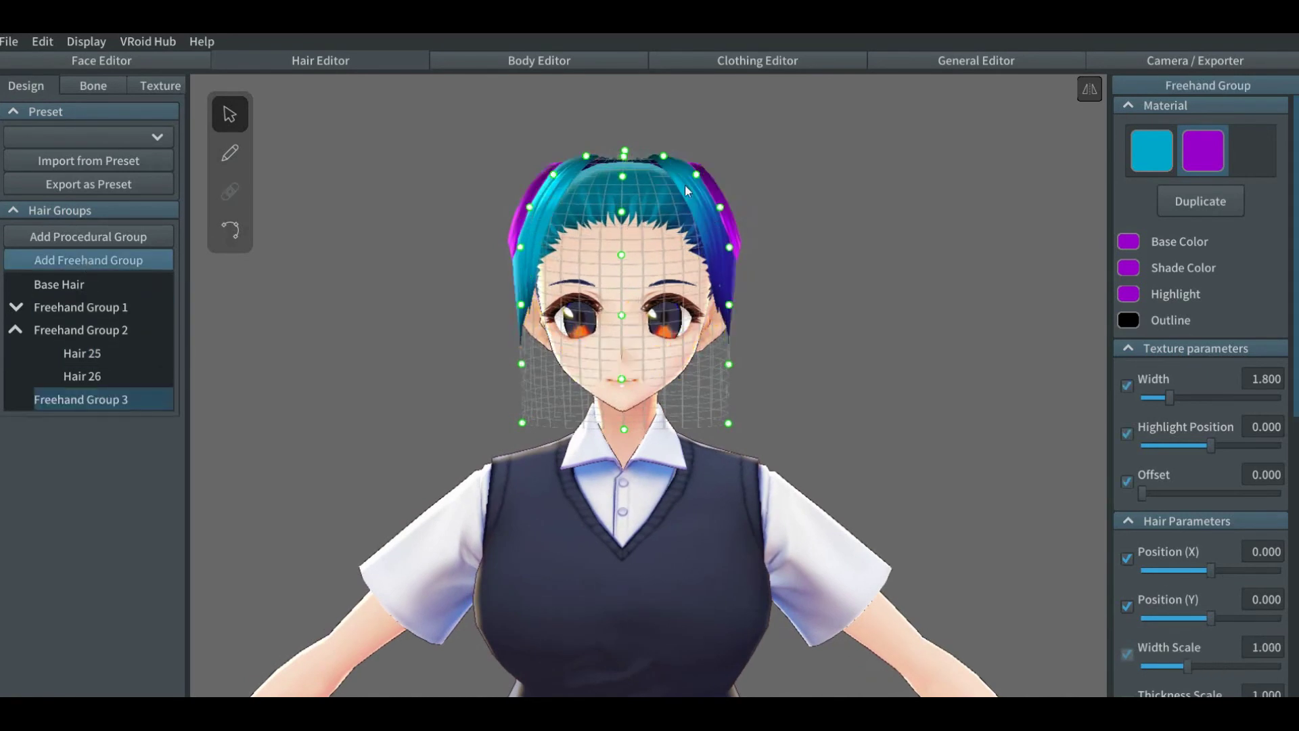
left_click_drag(697, 177, 706, 157)
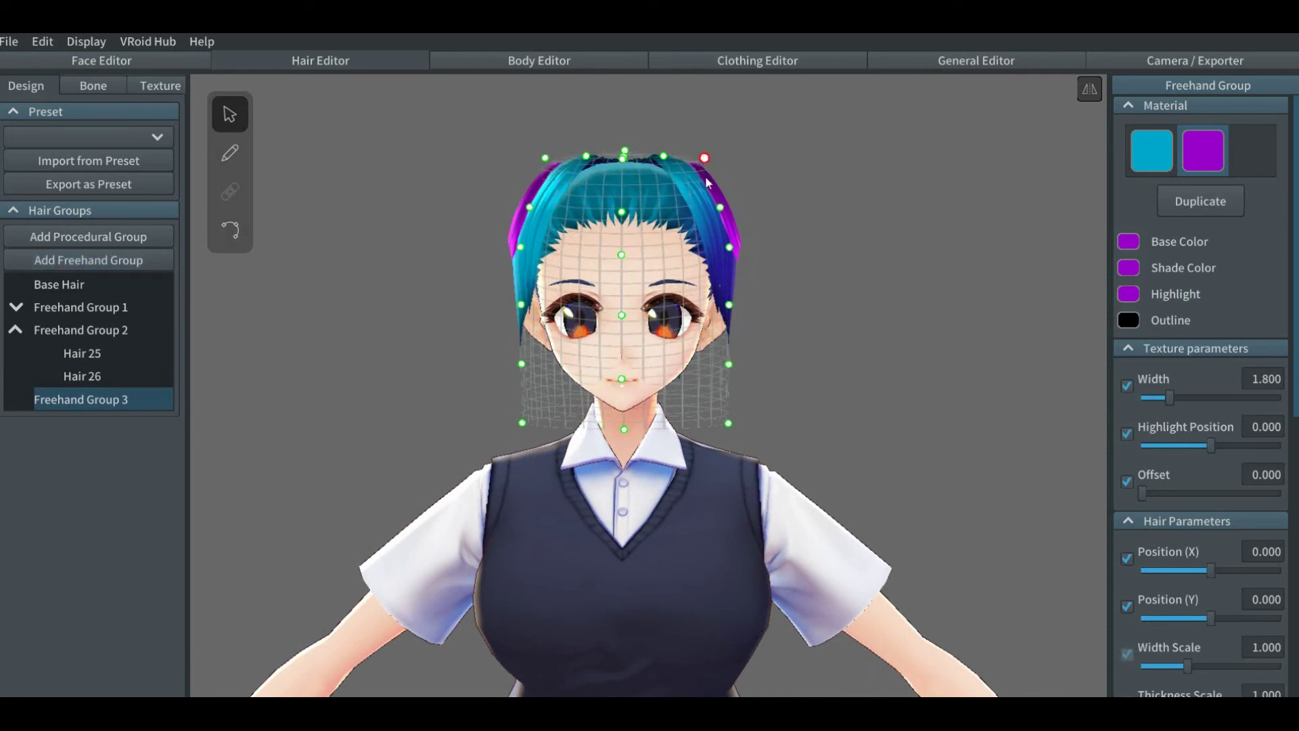
left_click_drag(721, 207, 756, 168)
left_click_drag(730, 249, 793, 249)
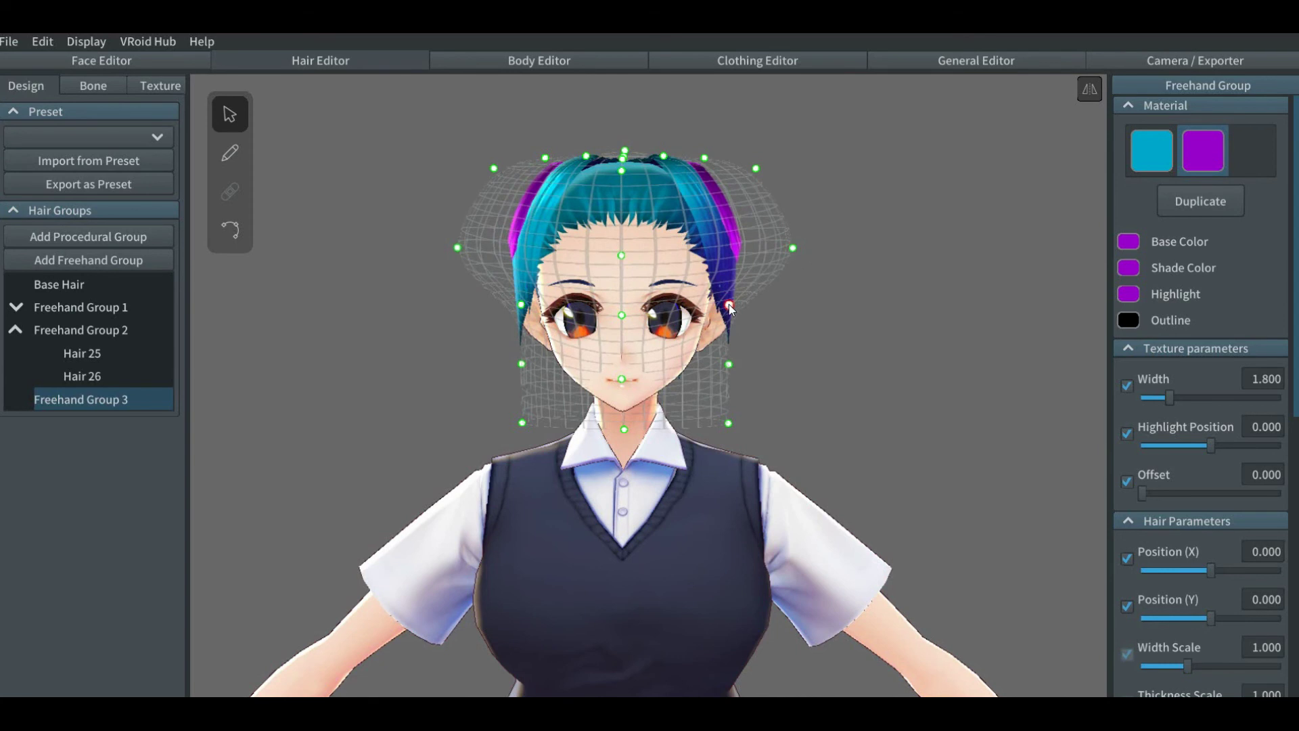
left_click_drag(731, 305, 779, 310)
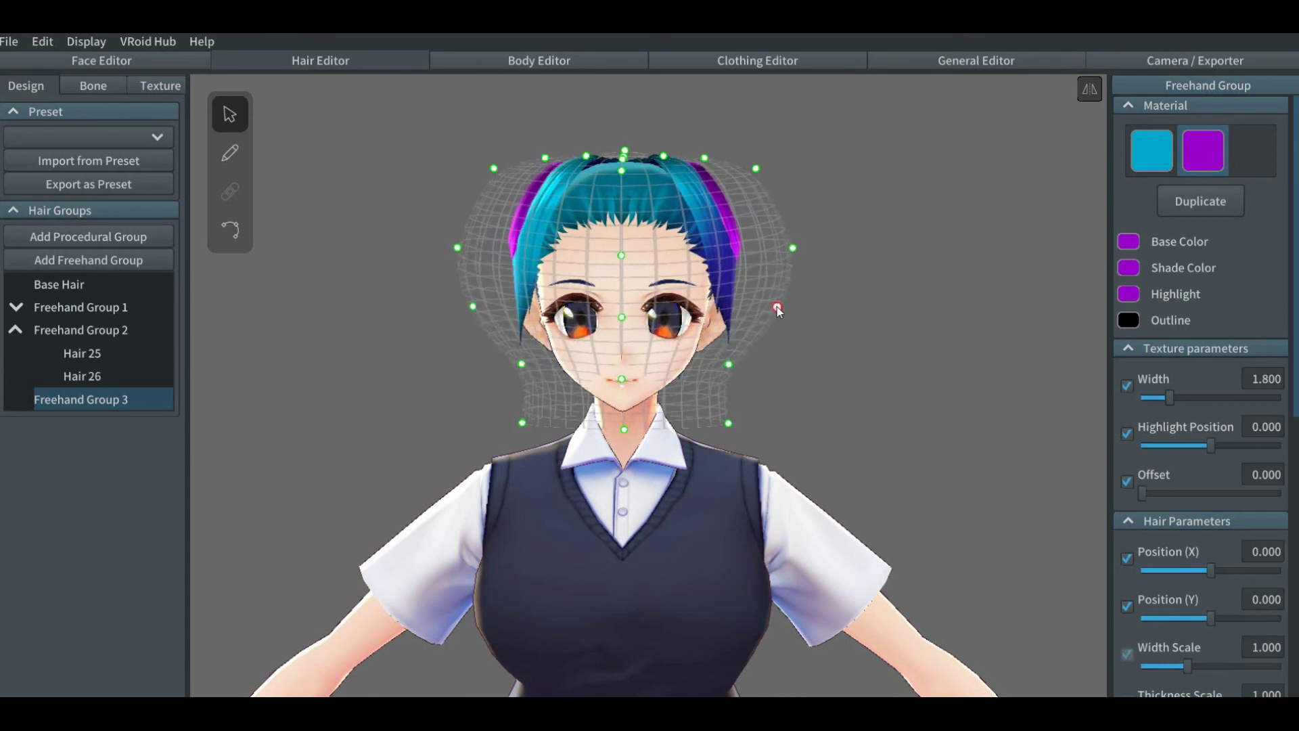
Step: Choose the teal material and pull the guide's back points inward in side profile
left_click(230, 156)
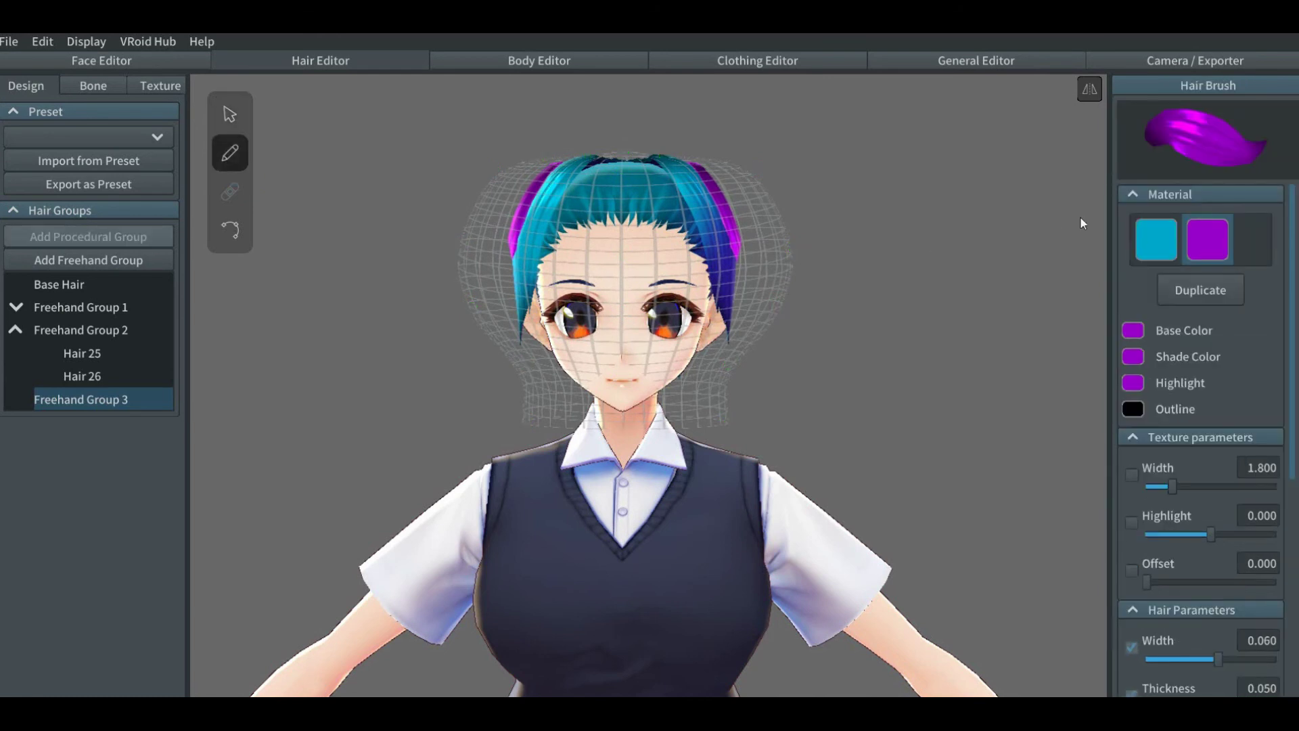
left_click(1152, 241)
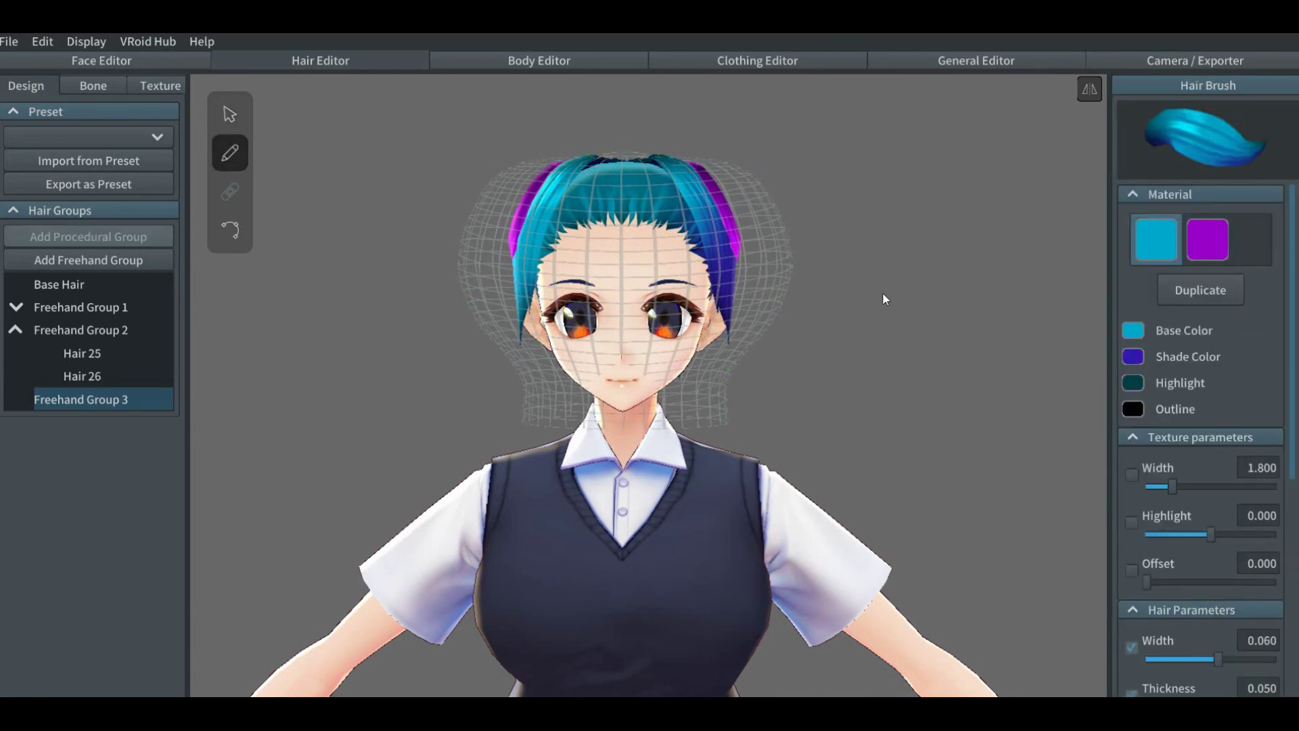
left_click(230, 117)
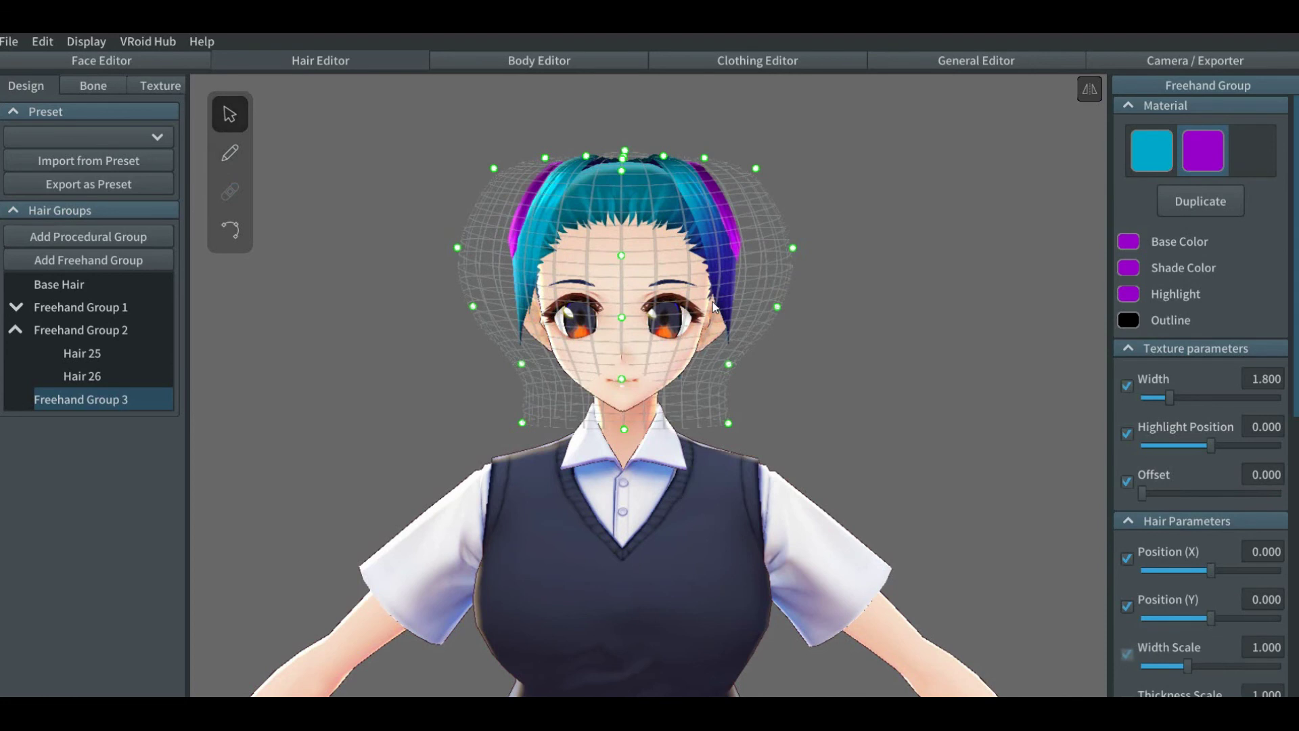
right_click_drag(541, 311, 657, 312)
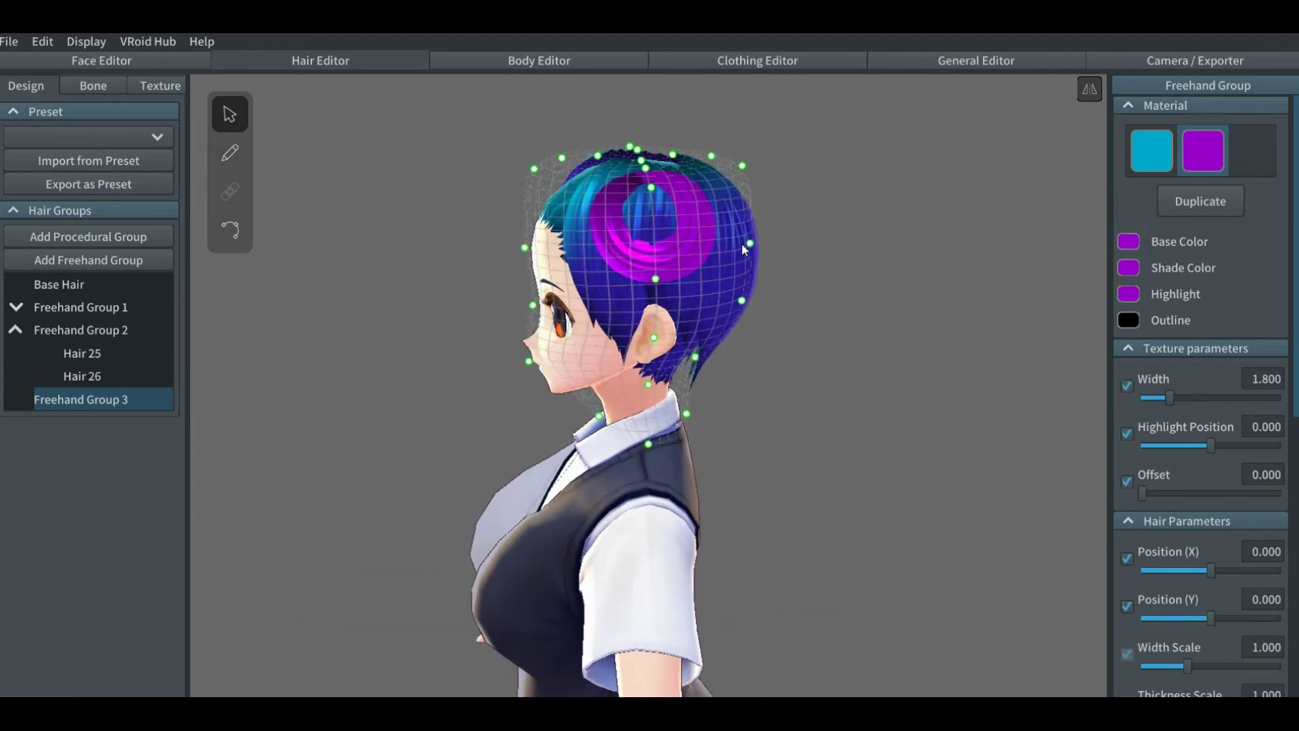
left_click_drag(750, 245, 717, 242)
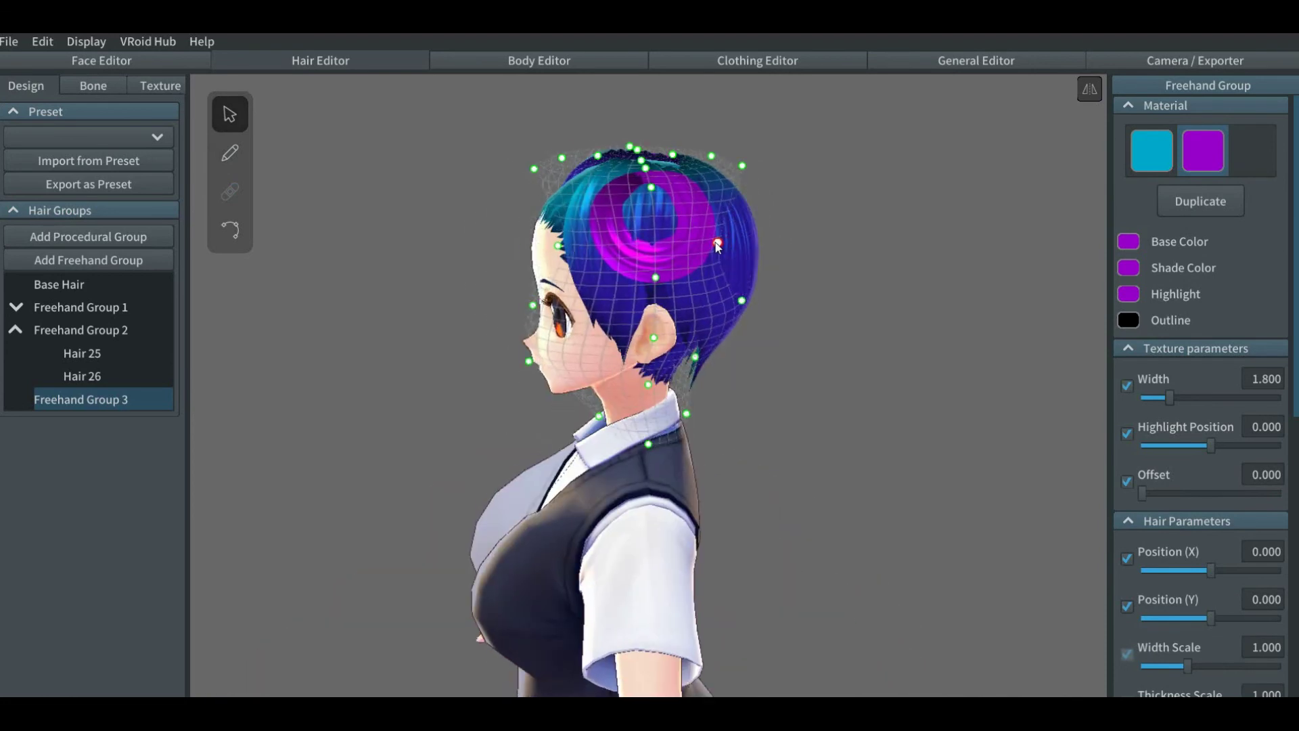
left_click_drag(742, 167, 686, 161)
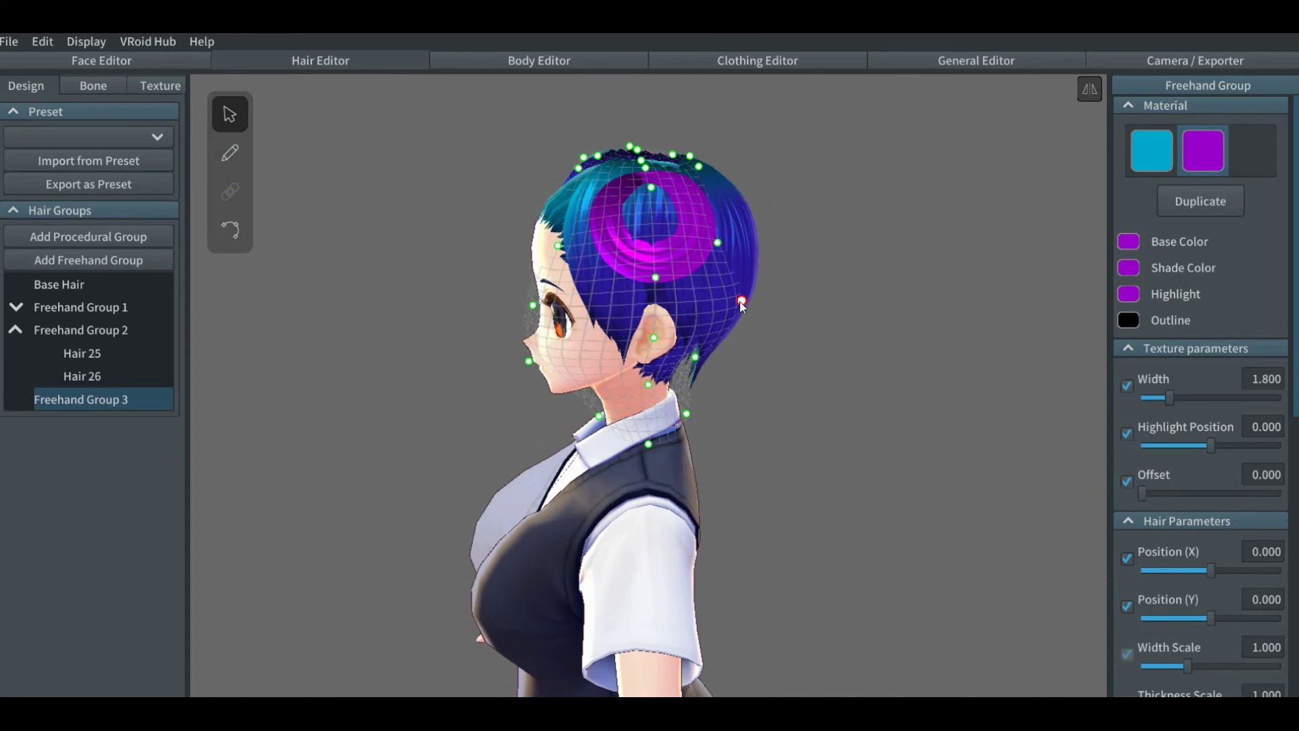
left_click_drag(741, 301, 720, 300)
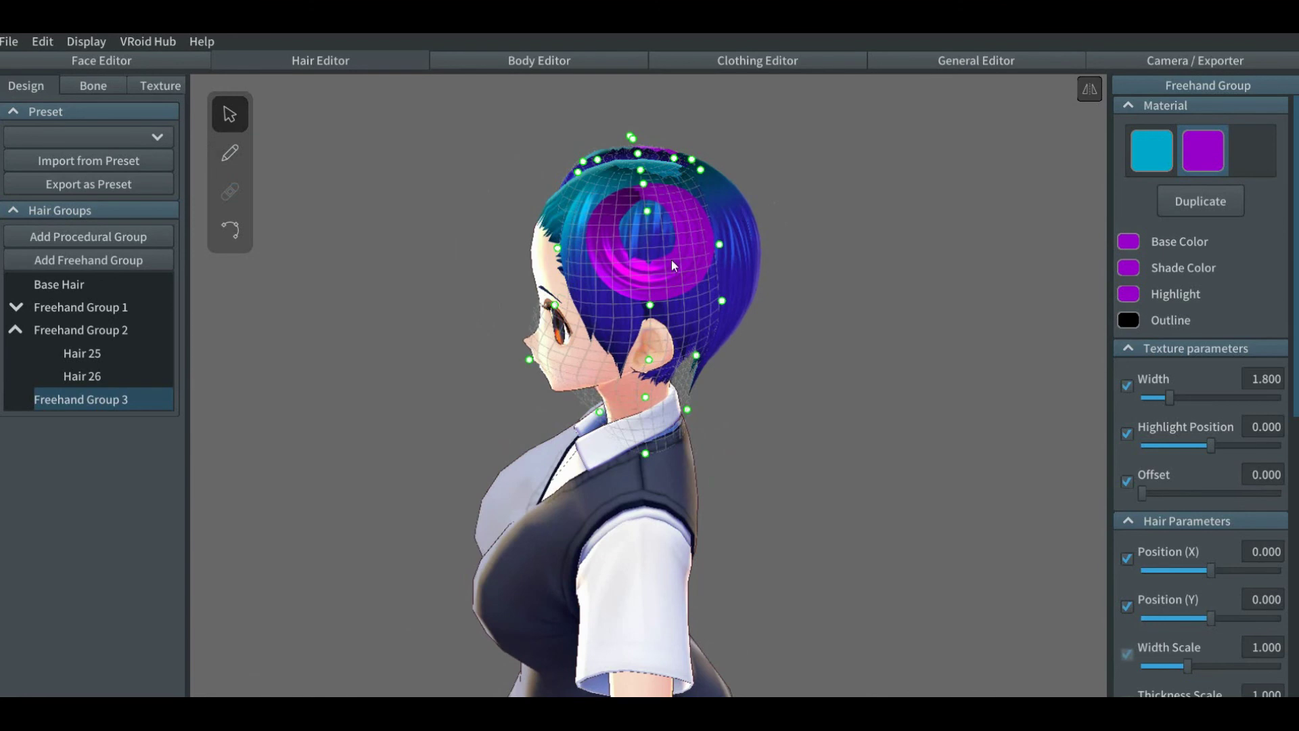
Step: With Mirror off, pull the guide's front, eye-level, top-front and chin-level points back
left_click(1089, 89)
left_click_drag(557, 249, 579, 245)
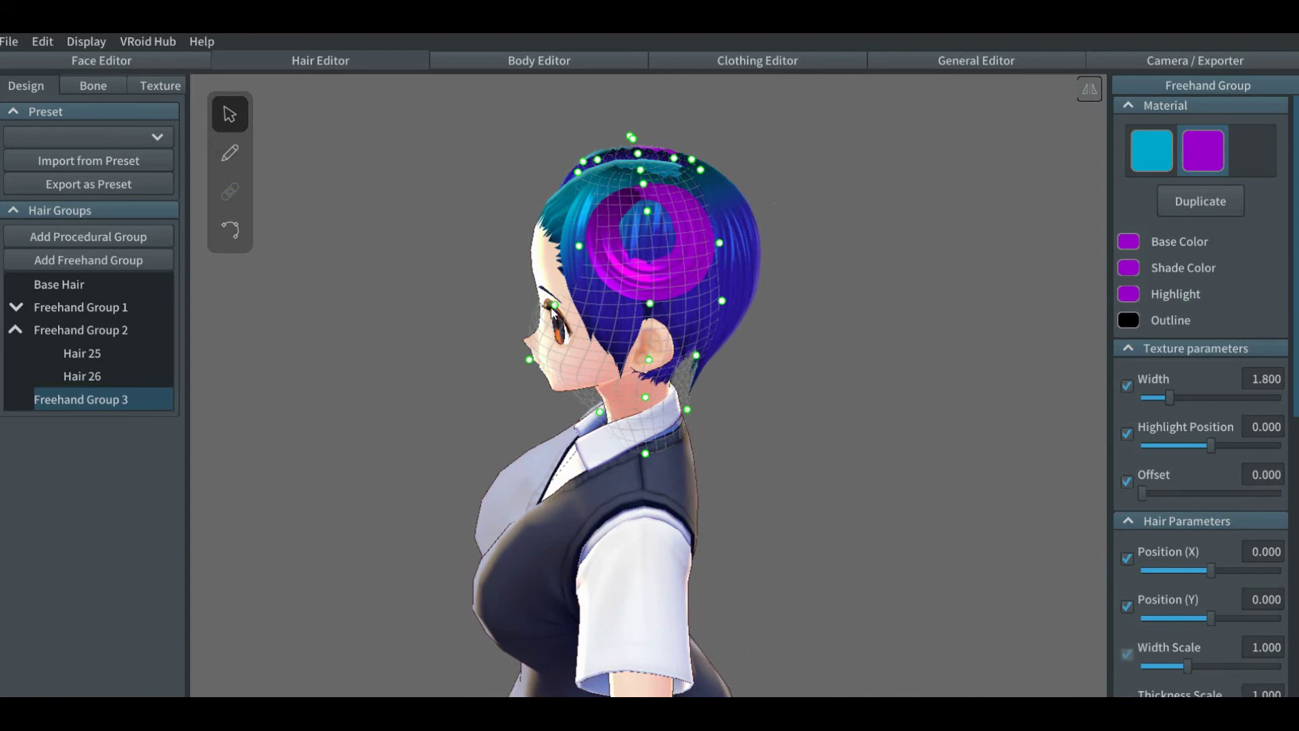
left_click_drag(554, 309, 576, 308)
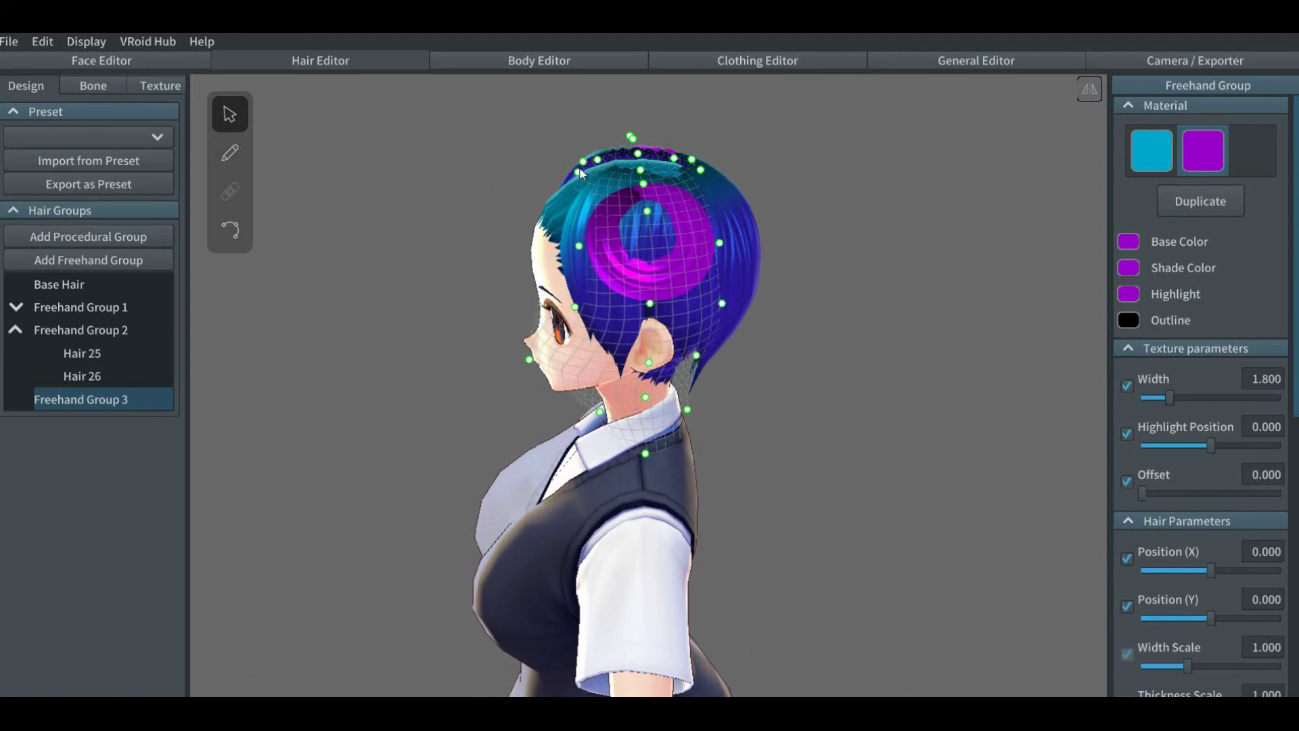
left_click_drag(577, 172, 594, 166)
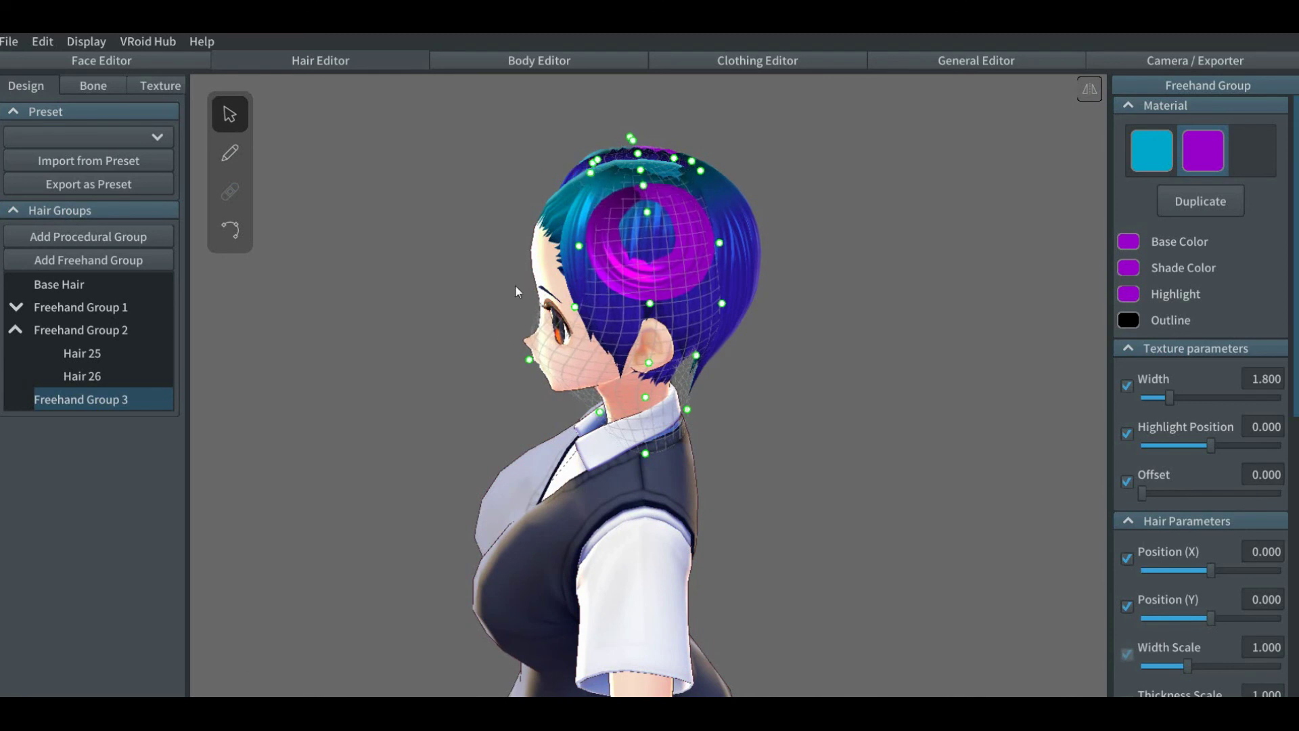
left_click_drag(530, 365, 574, 361)
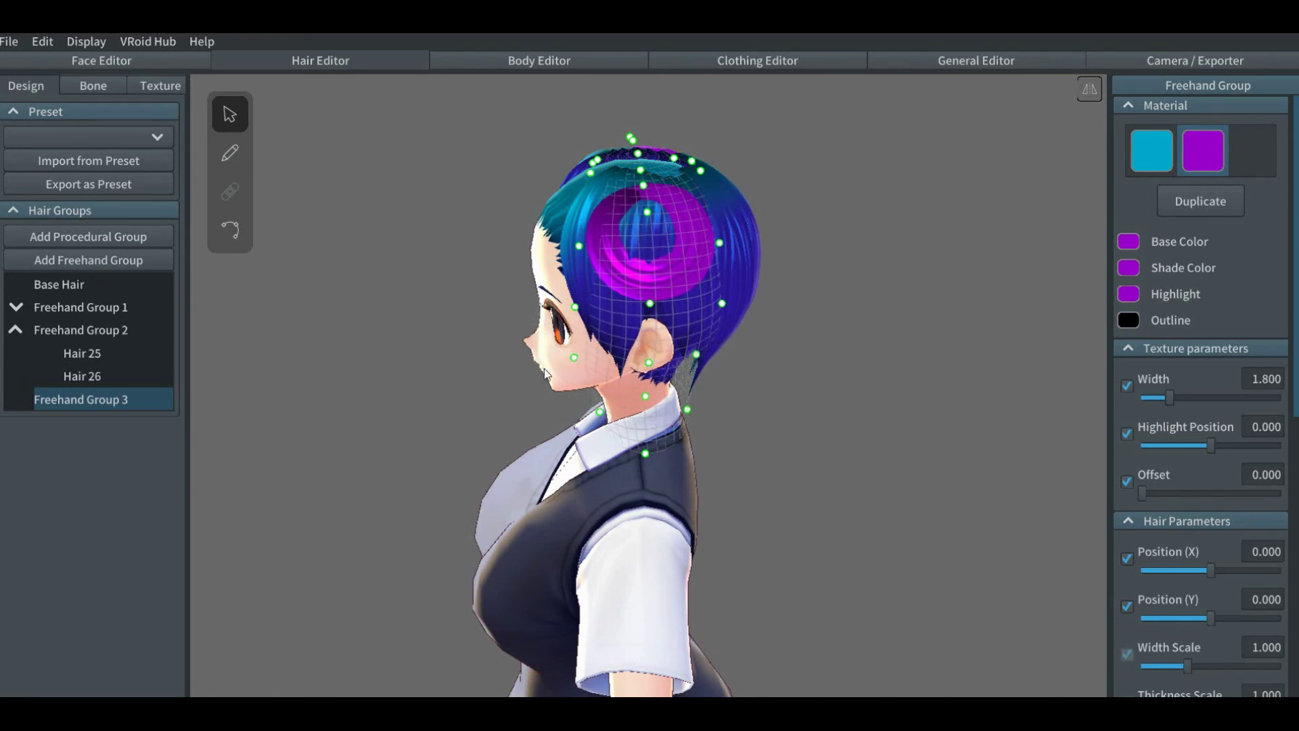
right_click_drag(558, 369, 598, 367)
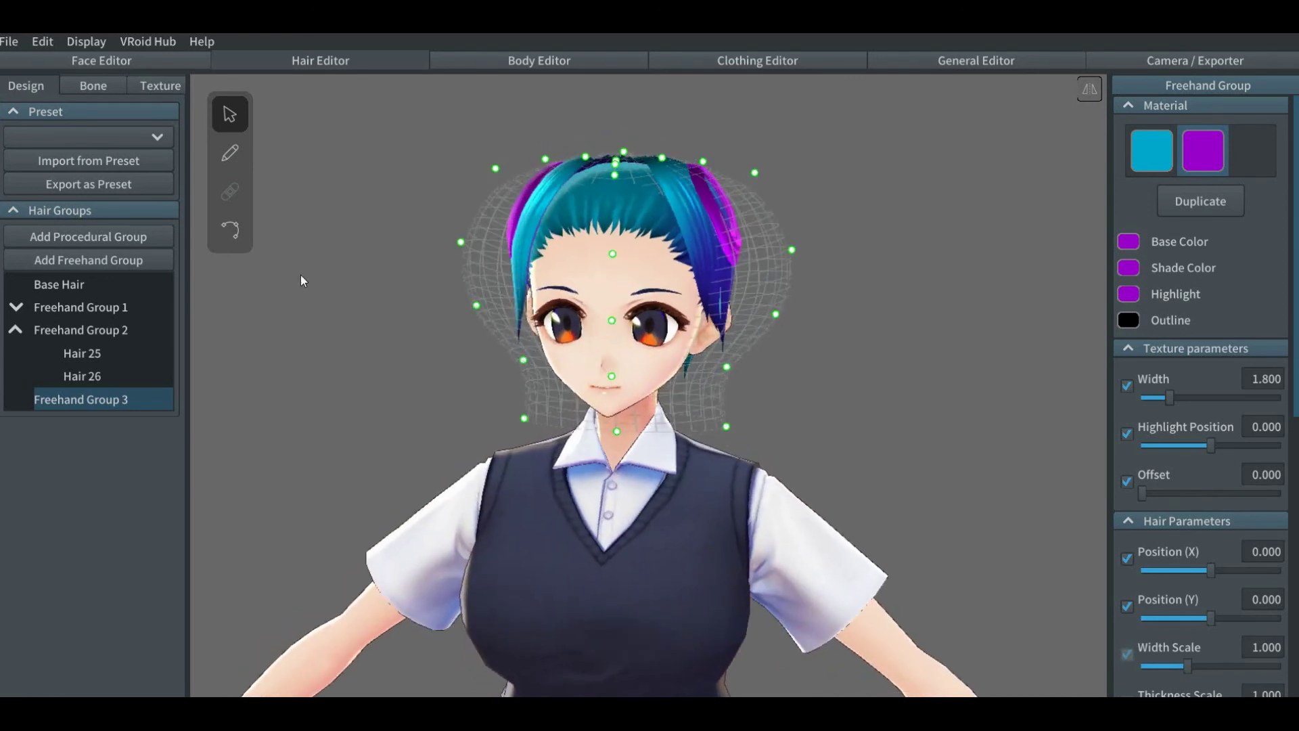
Step: Lower Freehand Group 3's top guide point and undo a short trial strand
left_click(230, 153)
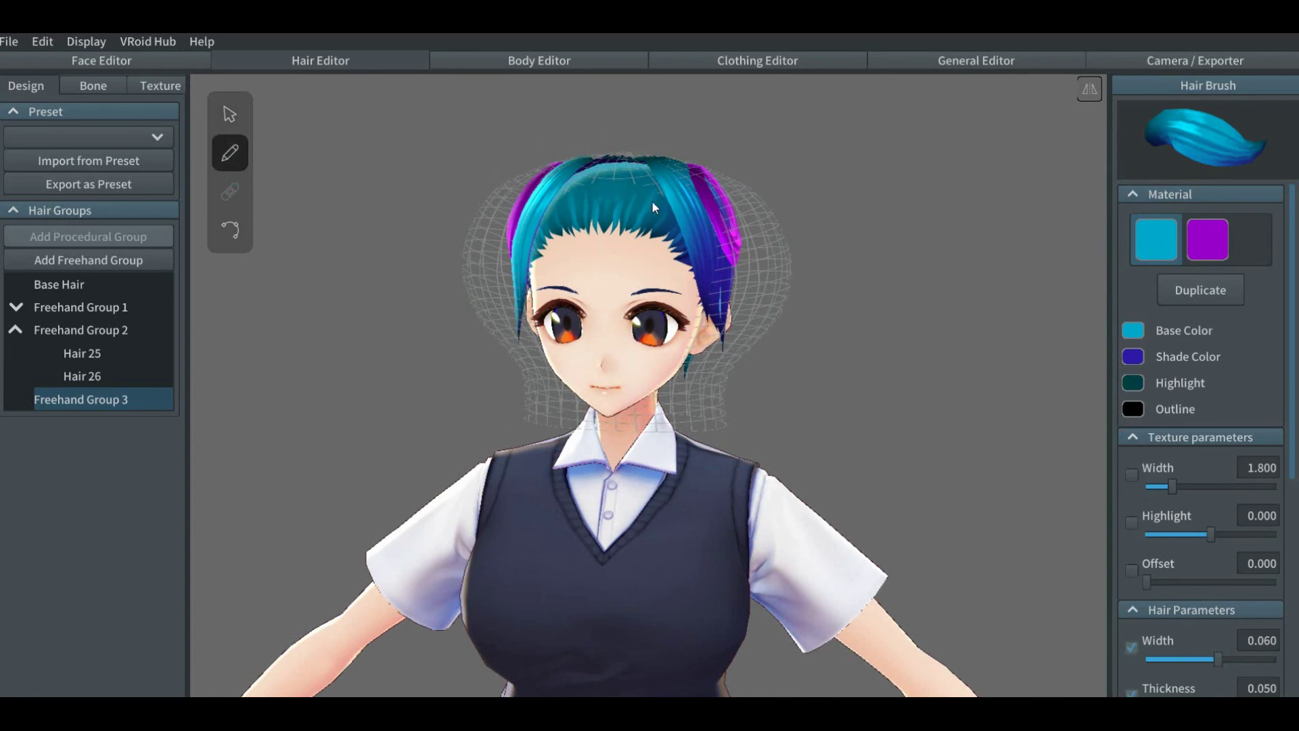
right_click_drag(652, 201, 643, 207)
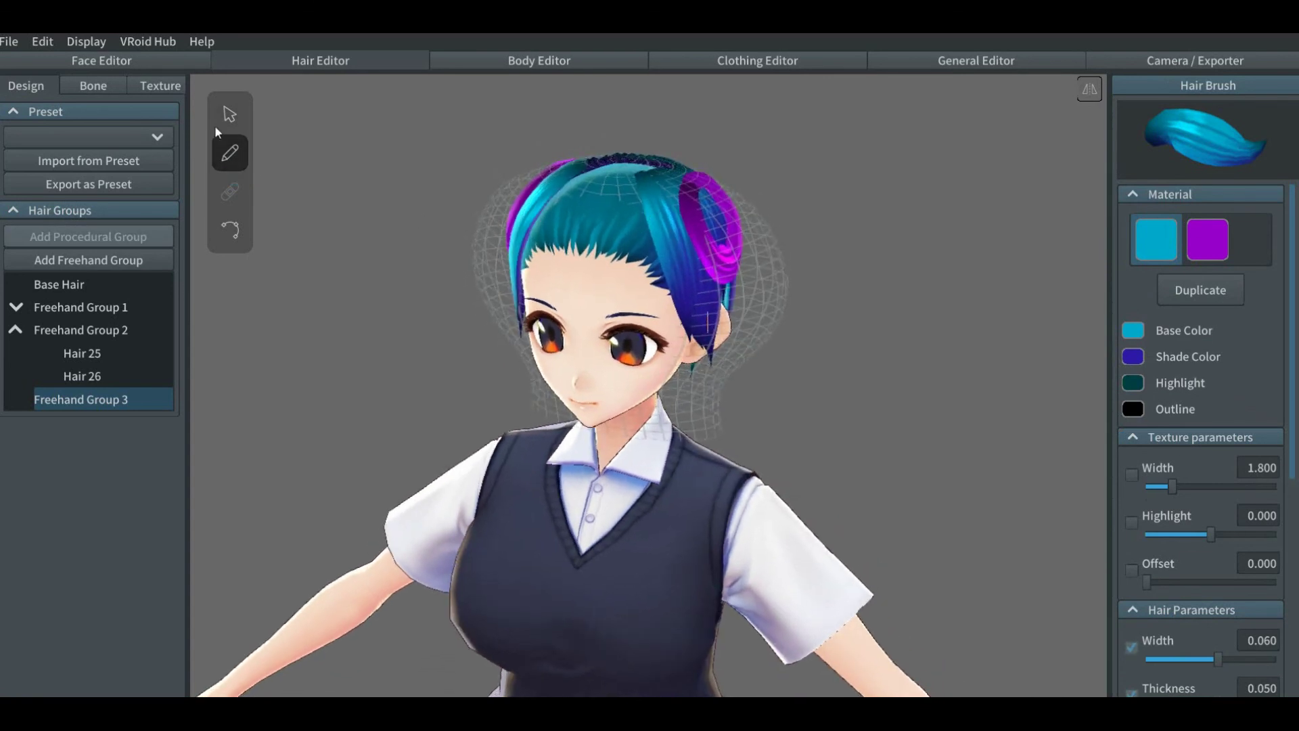
left_click(233, 120)
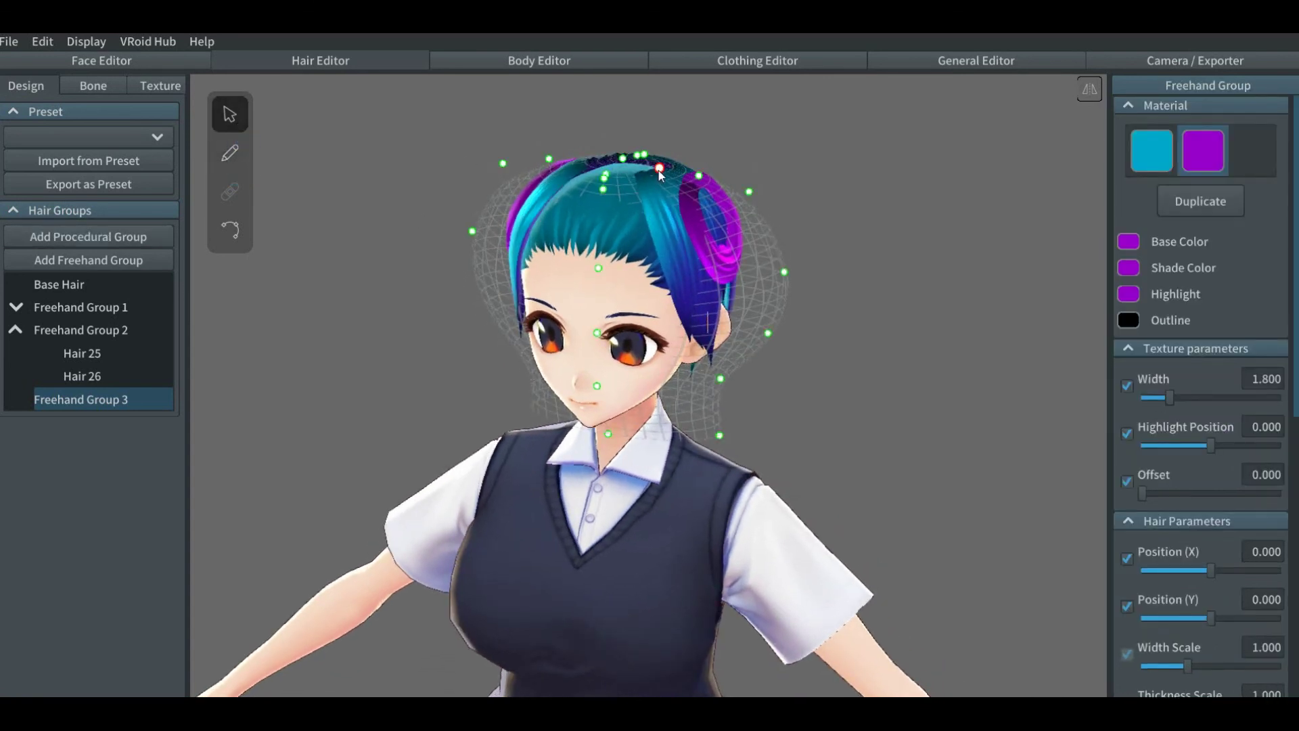
left_click_drag(660, 174, 657, 183)
left_click(230, 161)
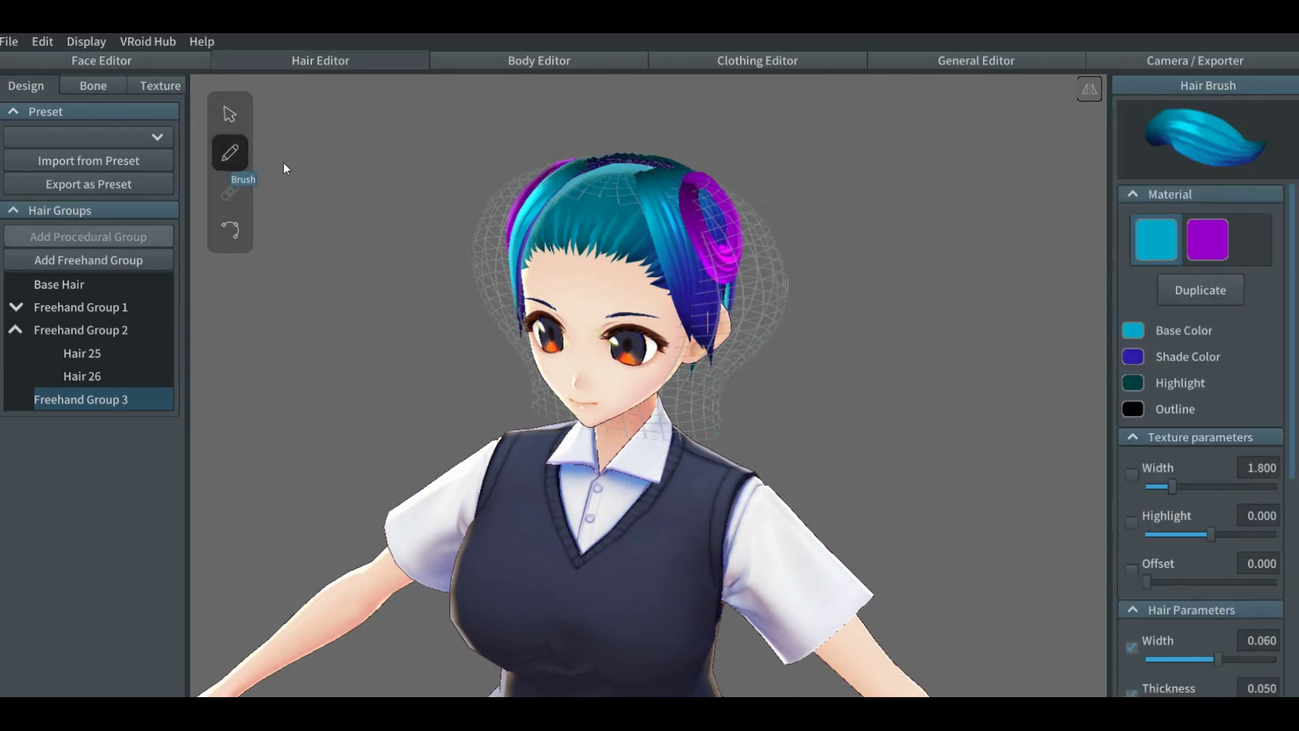
left_click_drag(616, 177, 600, 171)
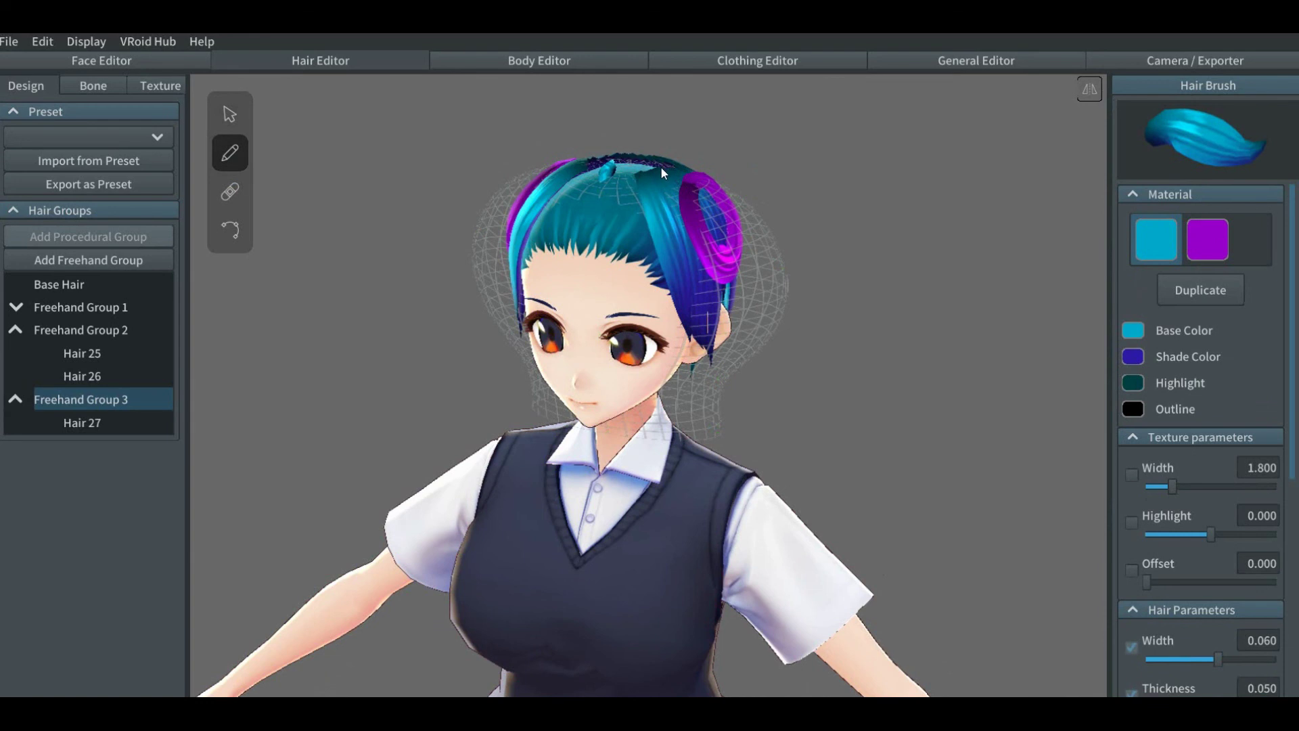
key("ctrl+z")
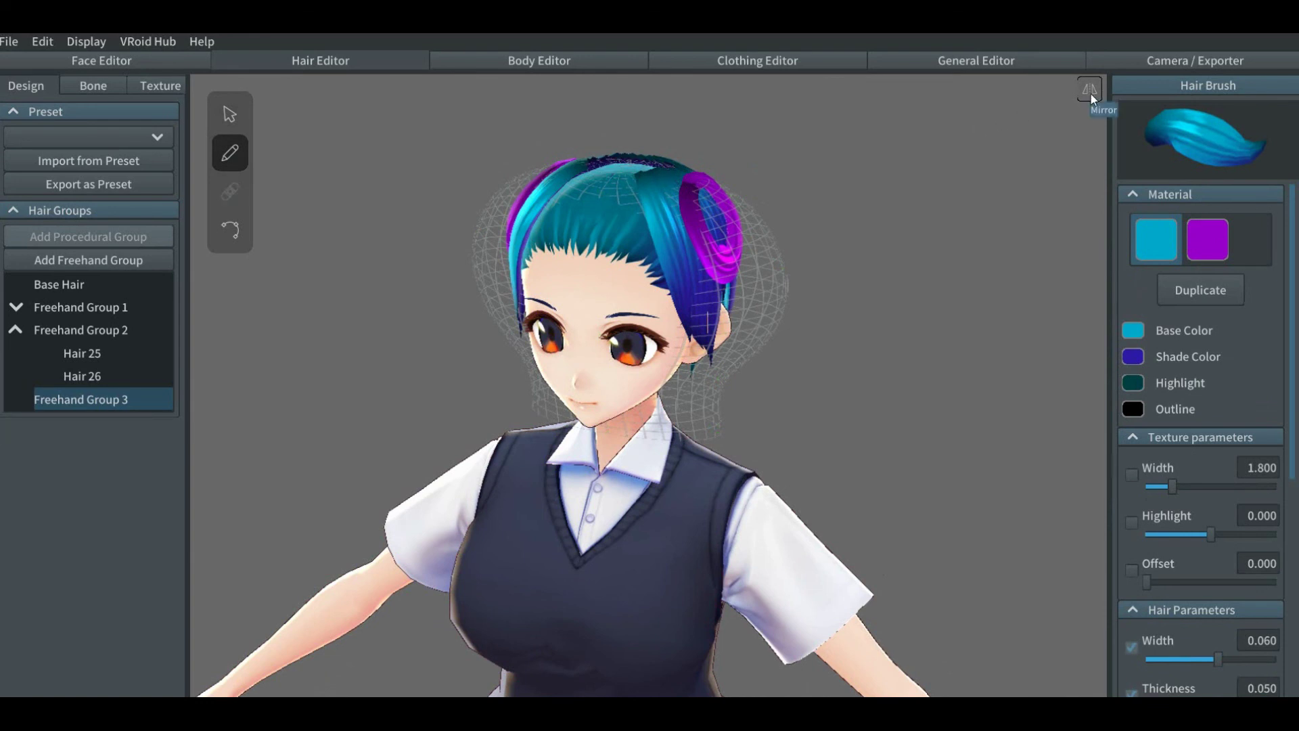
Step: Draw mirrored teal strands from the crown down past the ears and over the purple swirl
right_click_drag(969, 201, 933, 207)
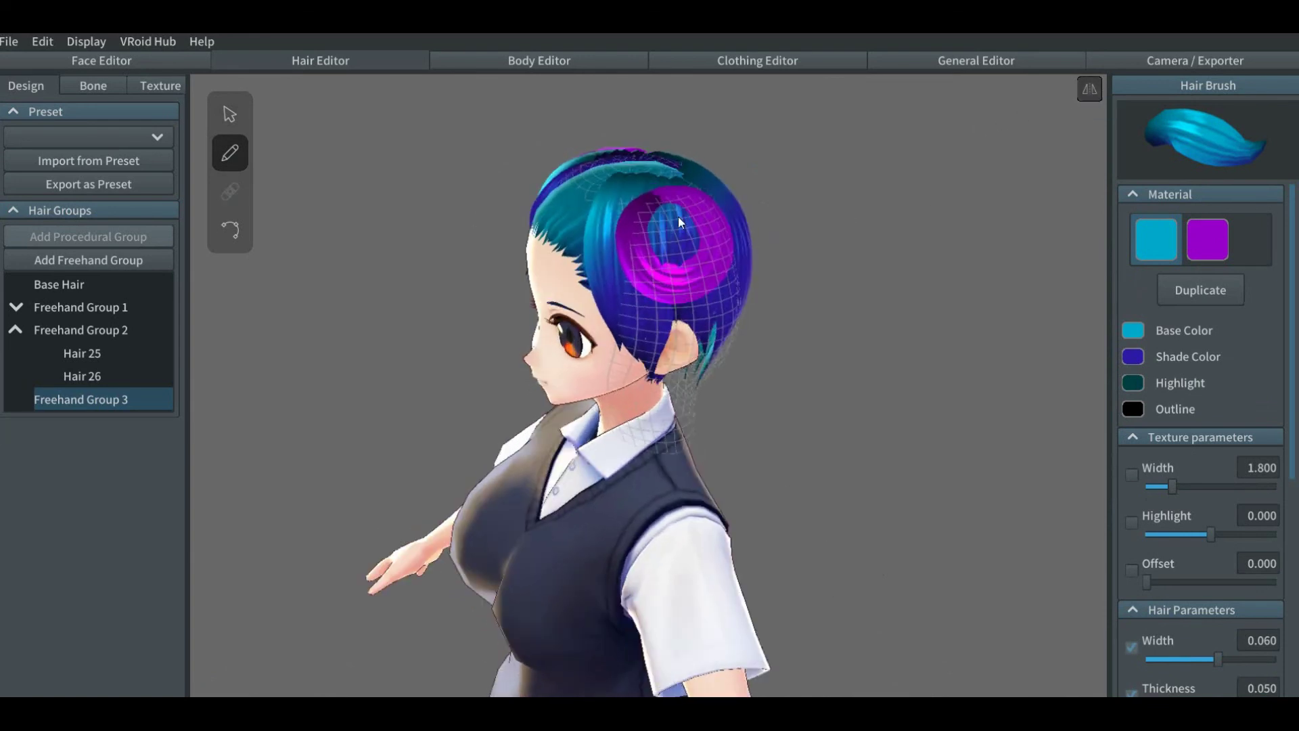
left_click_drag(654, 208, 664, 372)
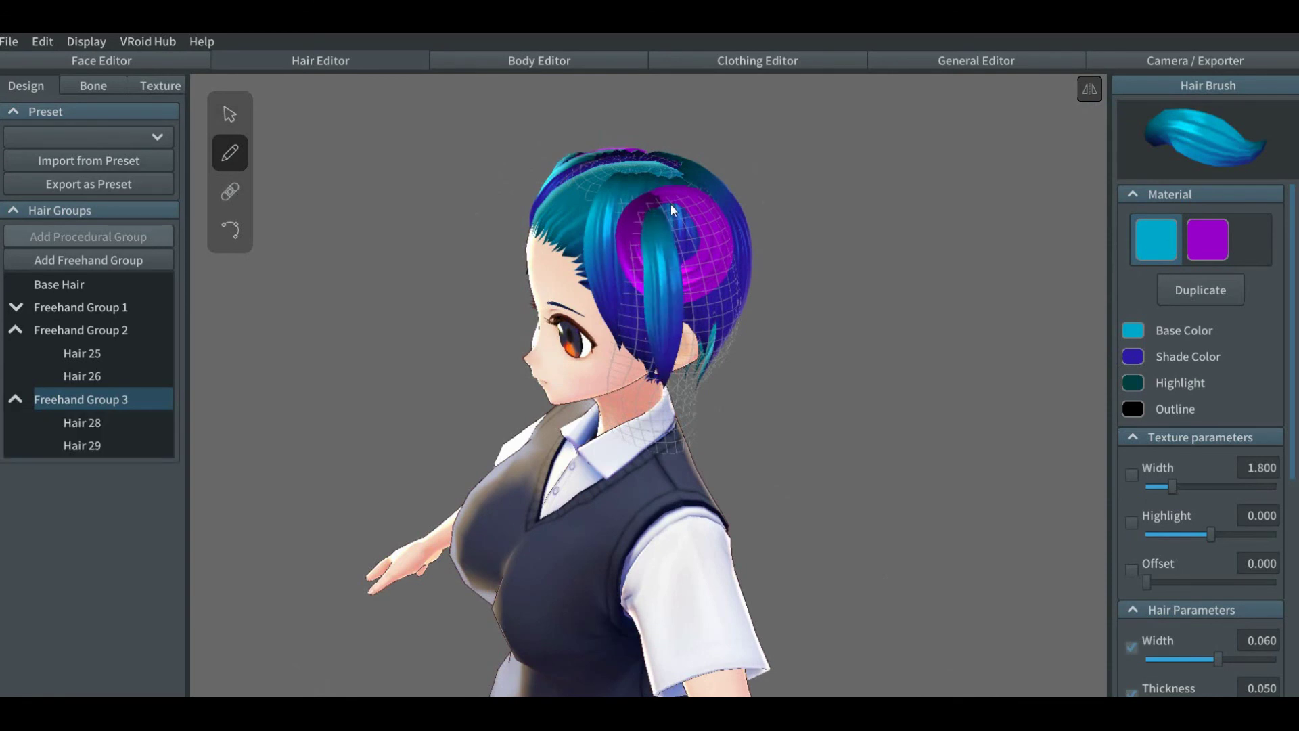
left_click_drag(668, 205, 686, 390)
mouse_move(692, 334)
right_mouse_down()
mouse_move(663, 329)
mouse_move(631, 279)
right_mouse_up()
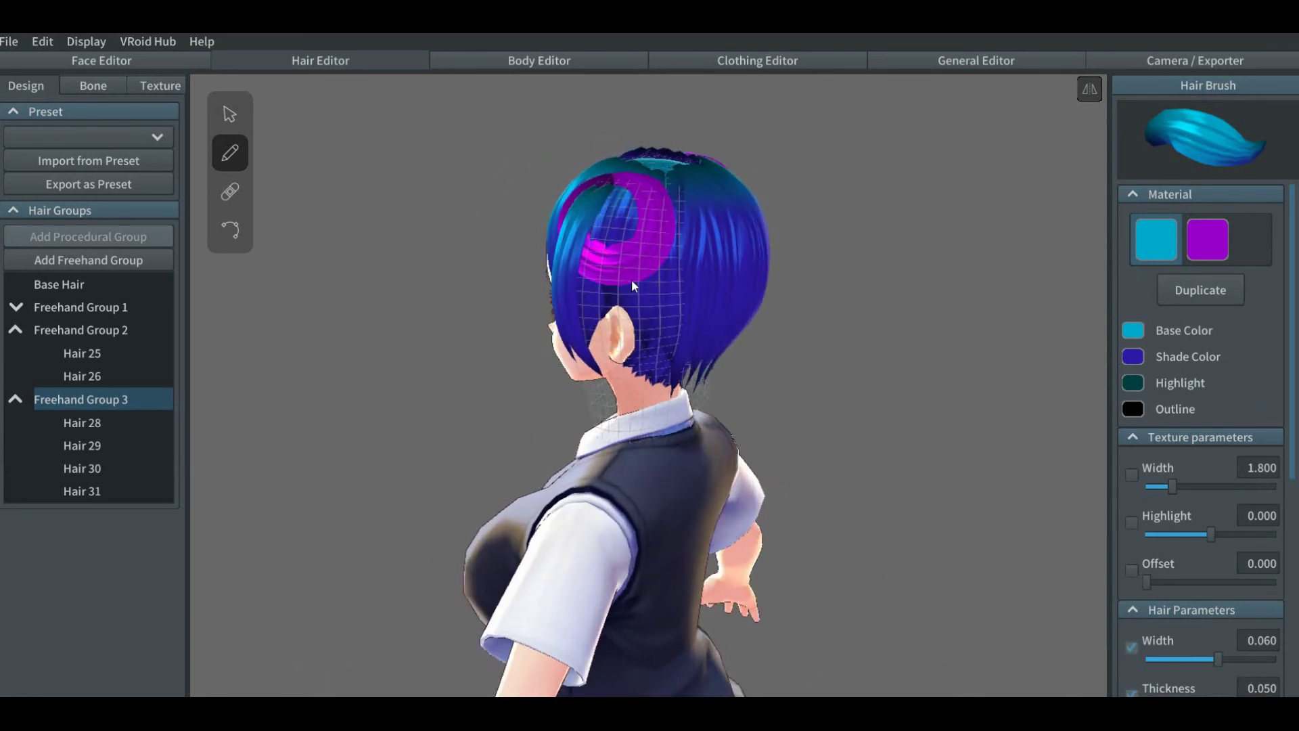
left_click_drag(614, 310, 611, 363)
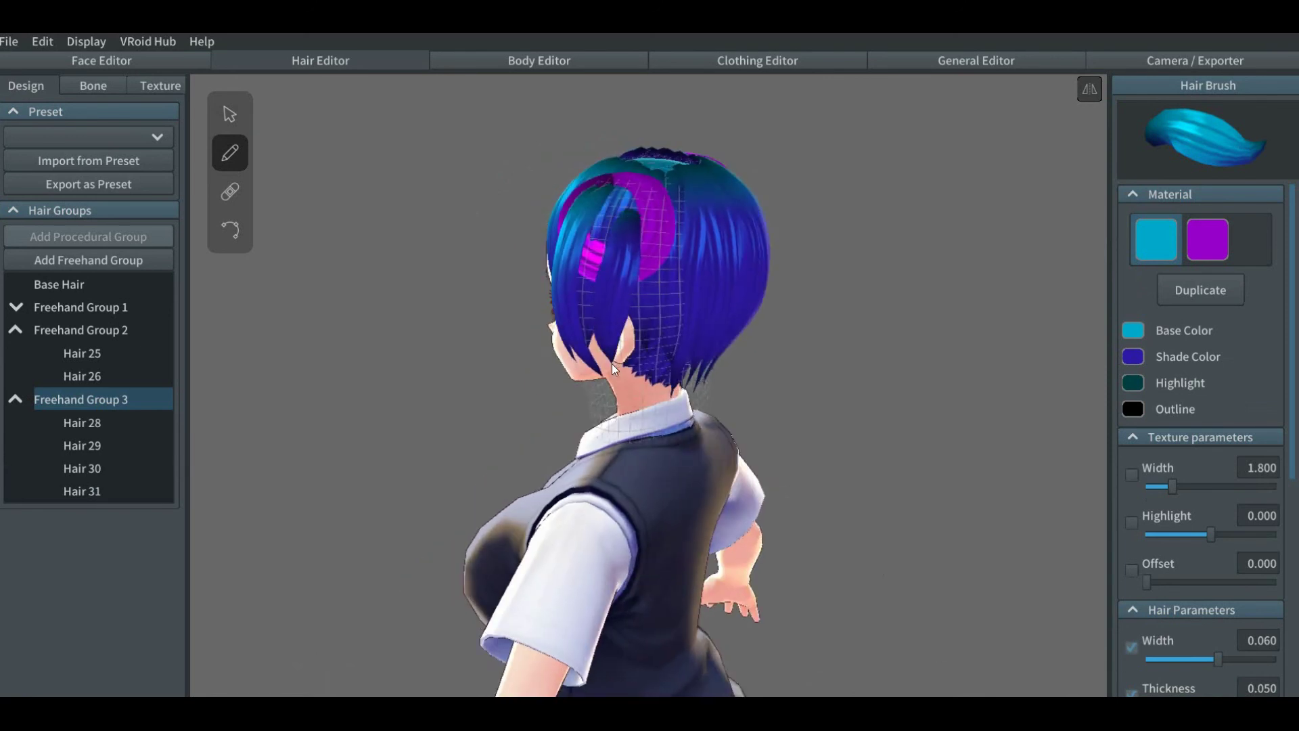
mouse_move(627, 197)
left_mouse_down()
mouse_move(597, 267)
mouse_move(598, 370)
left_mouse_up()
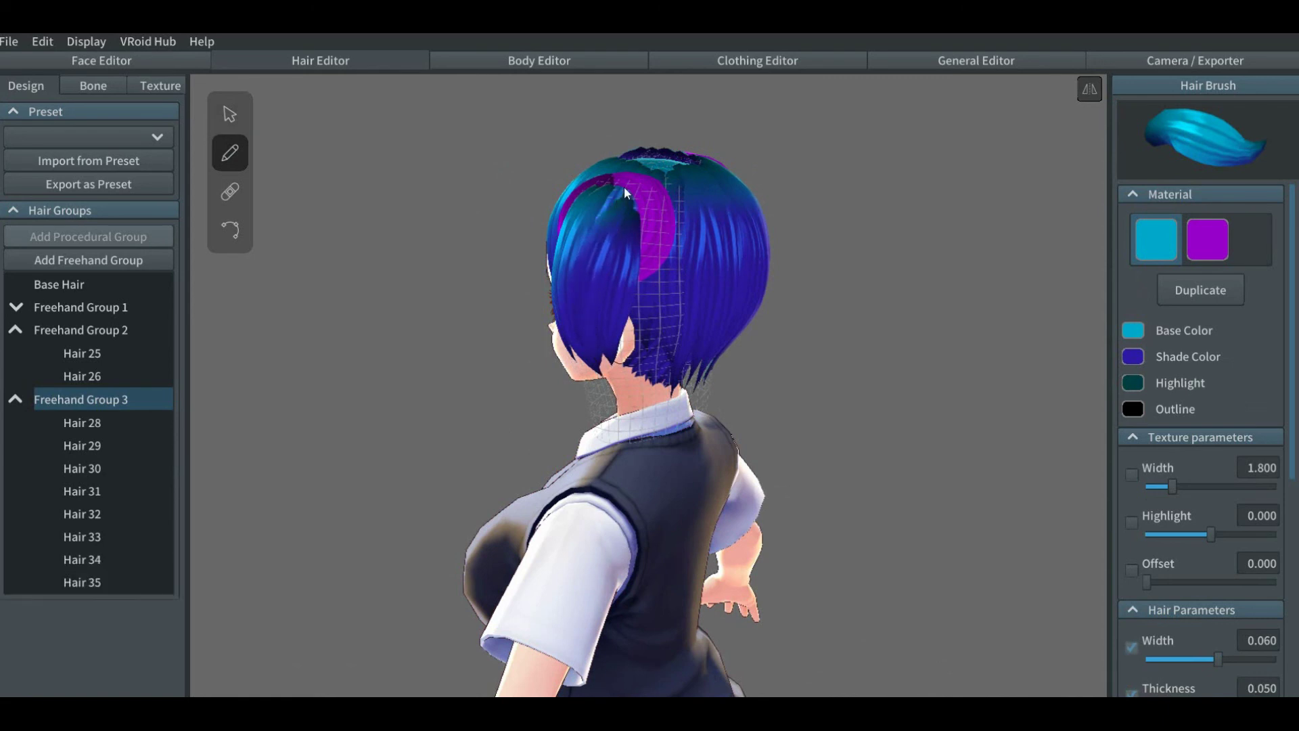
mouse_move(623, 186)
left_mouse_down()
mouse_move(580, 241)
mouse_move(579, 370)
left_mouse_up()
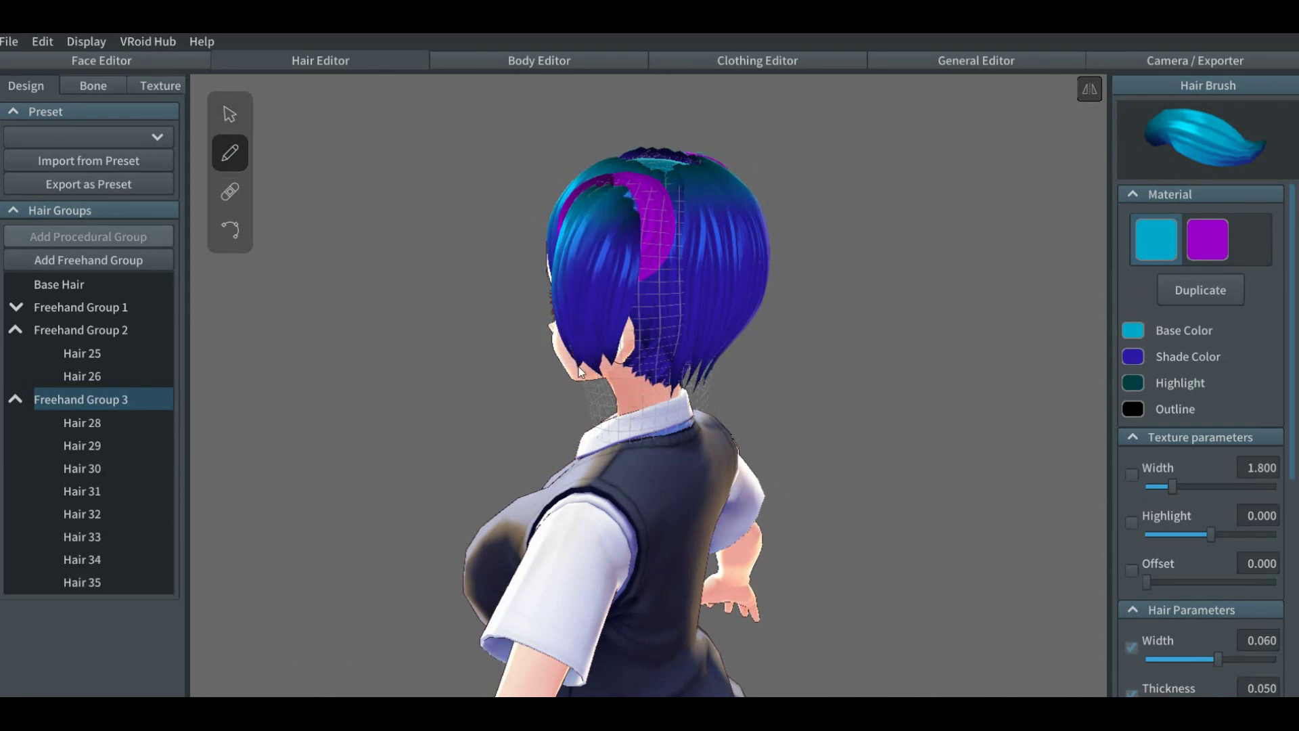
mouse_move(629, 193)
left_mouse_down()
mouse_move(598, 307)
mouse_move(599, 371)
left_mouse_up()
right_click_drag(567, 333, 640, 338)
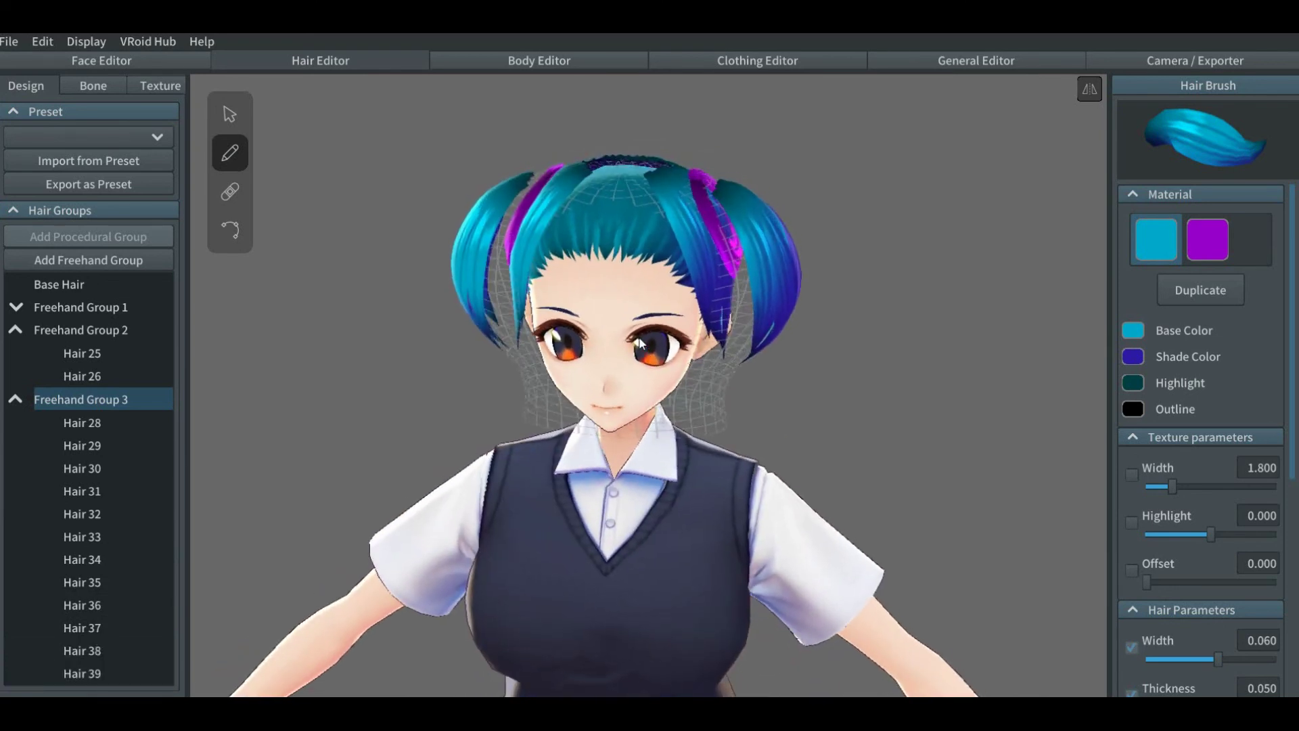
Step: Curve Hair 38 and its mirror inward by moving its root and tip up and left
left_click(230, 116)
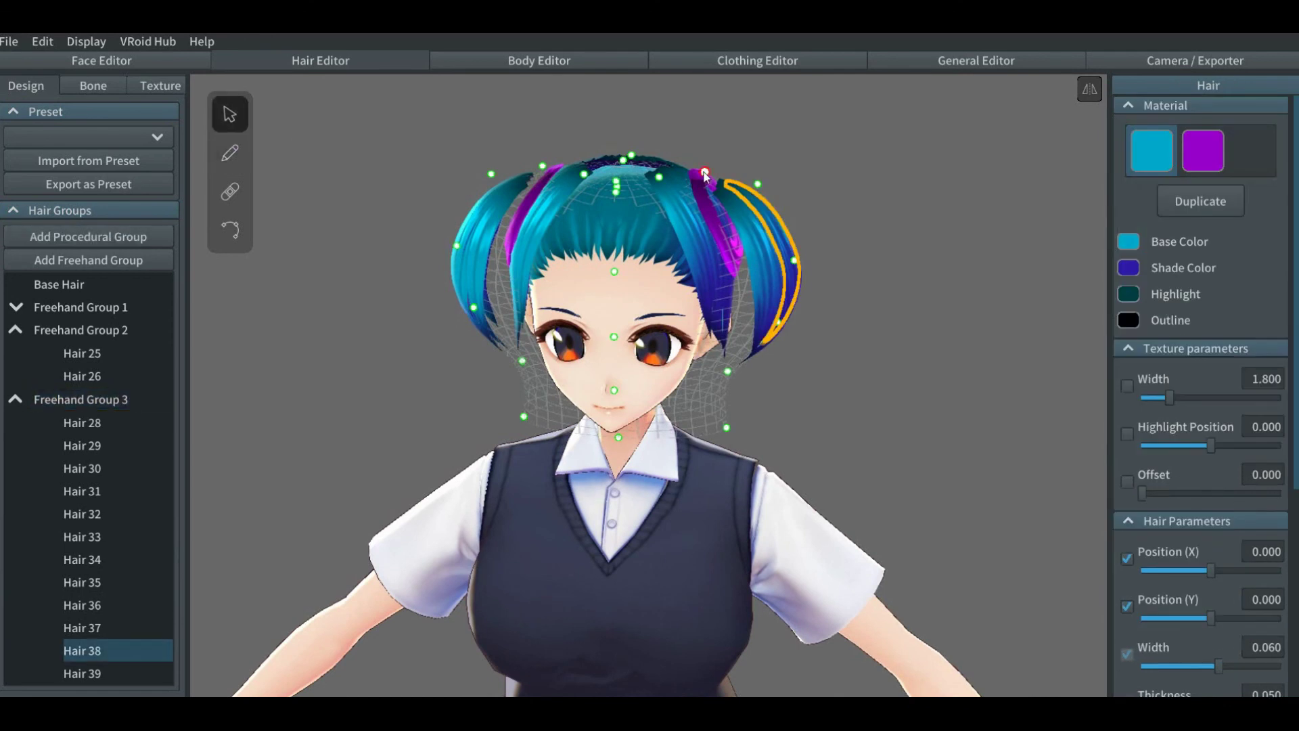
left_click_drag(705, 175, 682, 174)
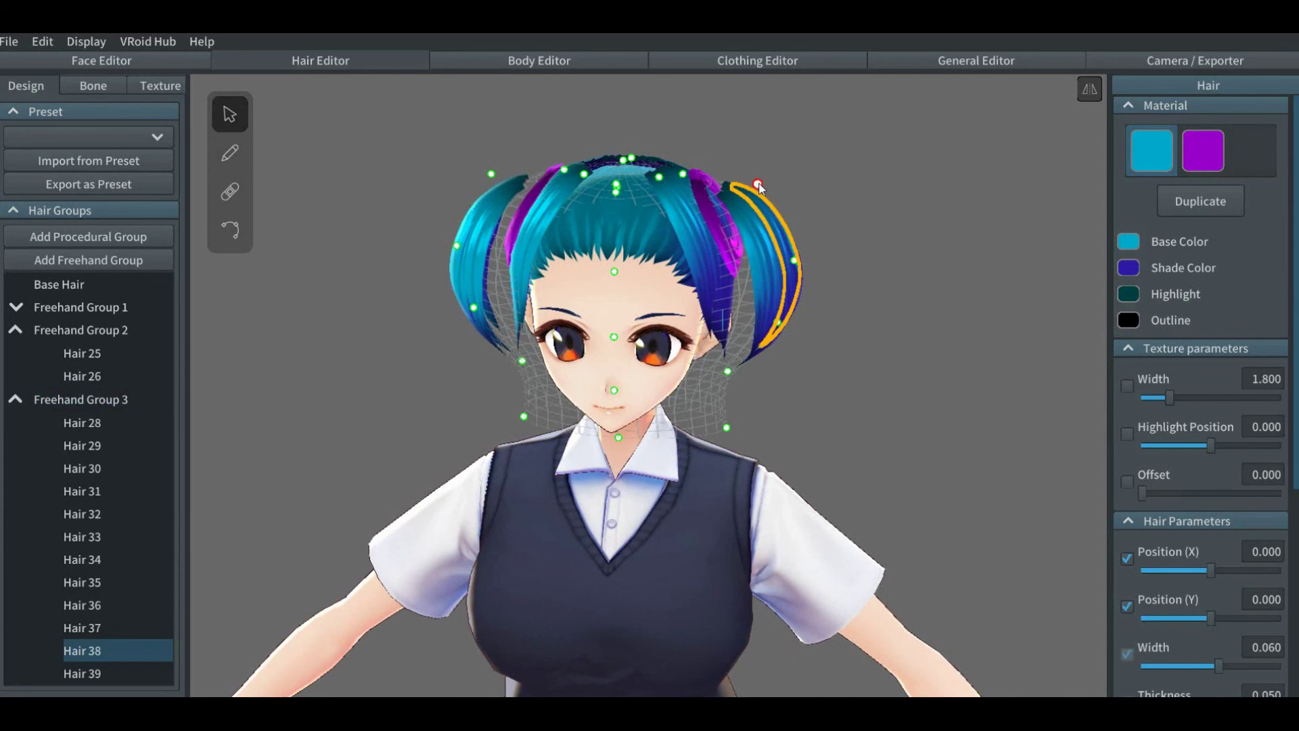
left_click_drag(758, 185, 666, 180)
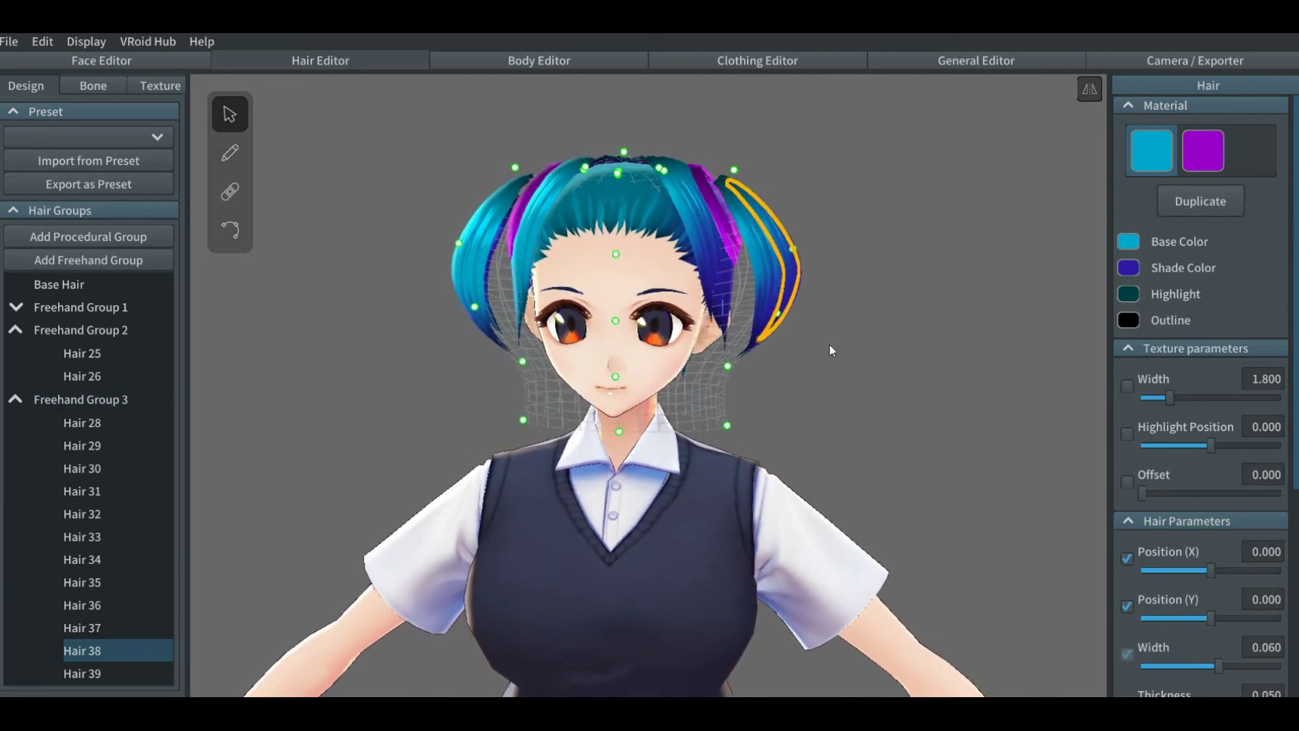
Step: From the back view, raise the top control points of Hair 30 and Hair 28 higher on the head
left_click(229, 154)
left_click(240, 226)
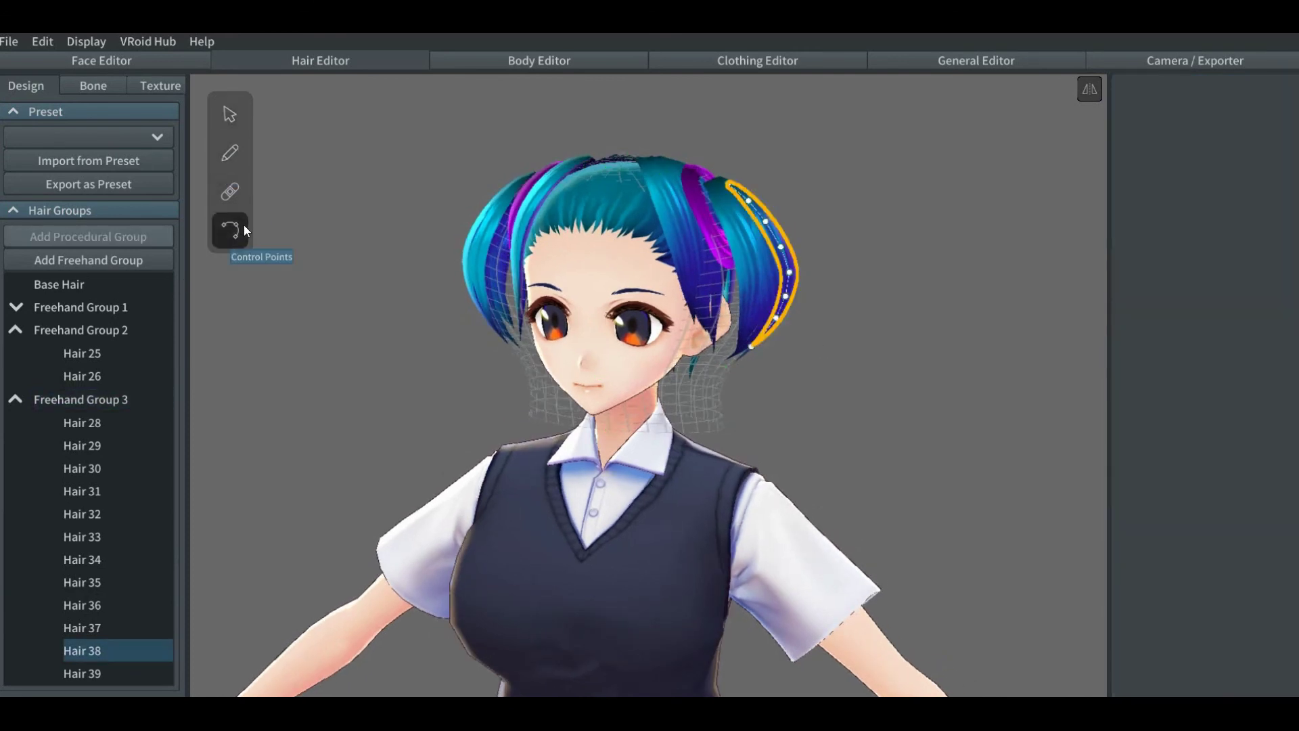
right_click_drag(671, 251, 628, 276)
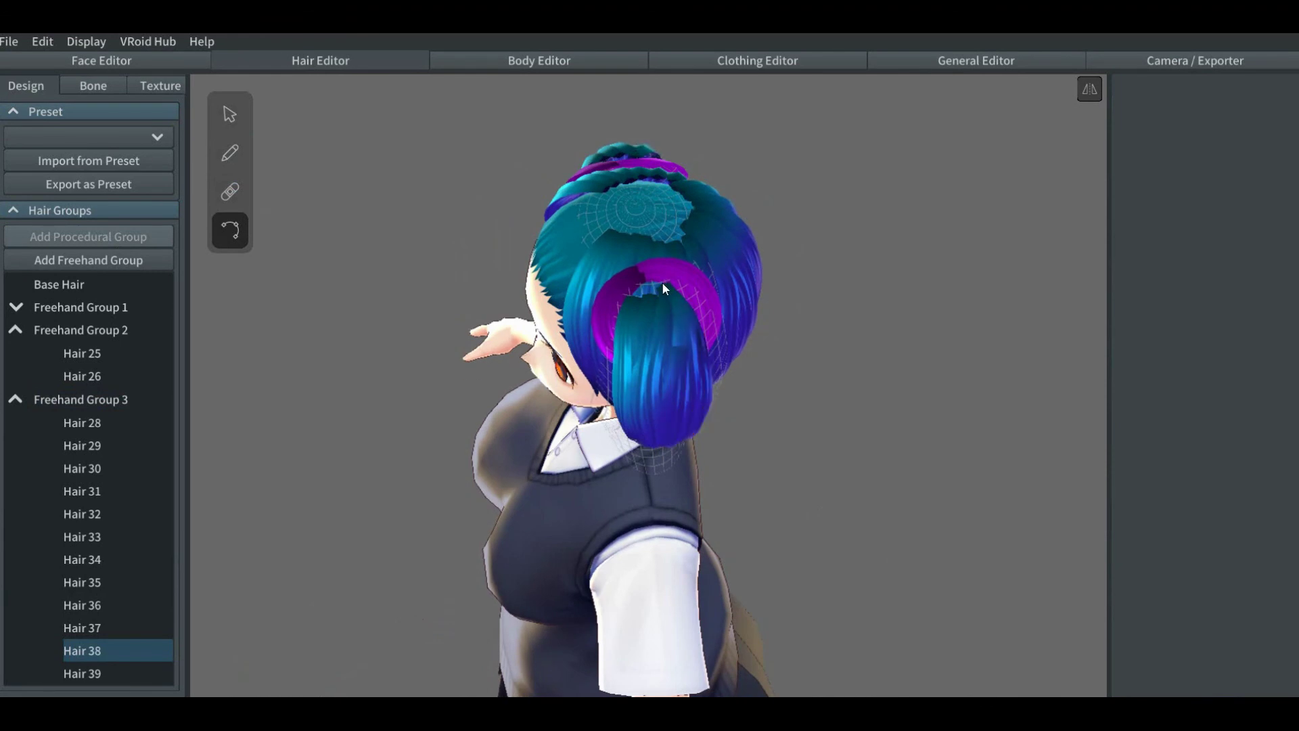
left_click(654, 314)
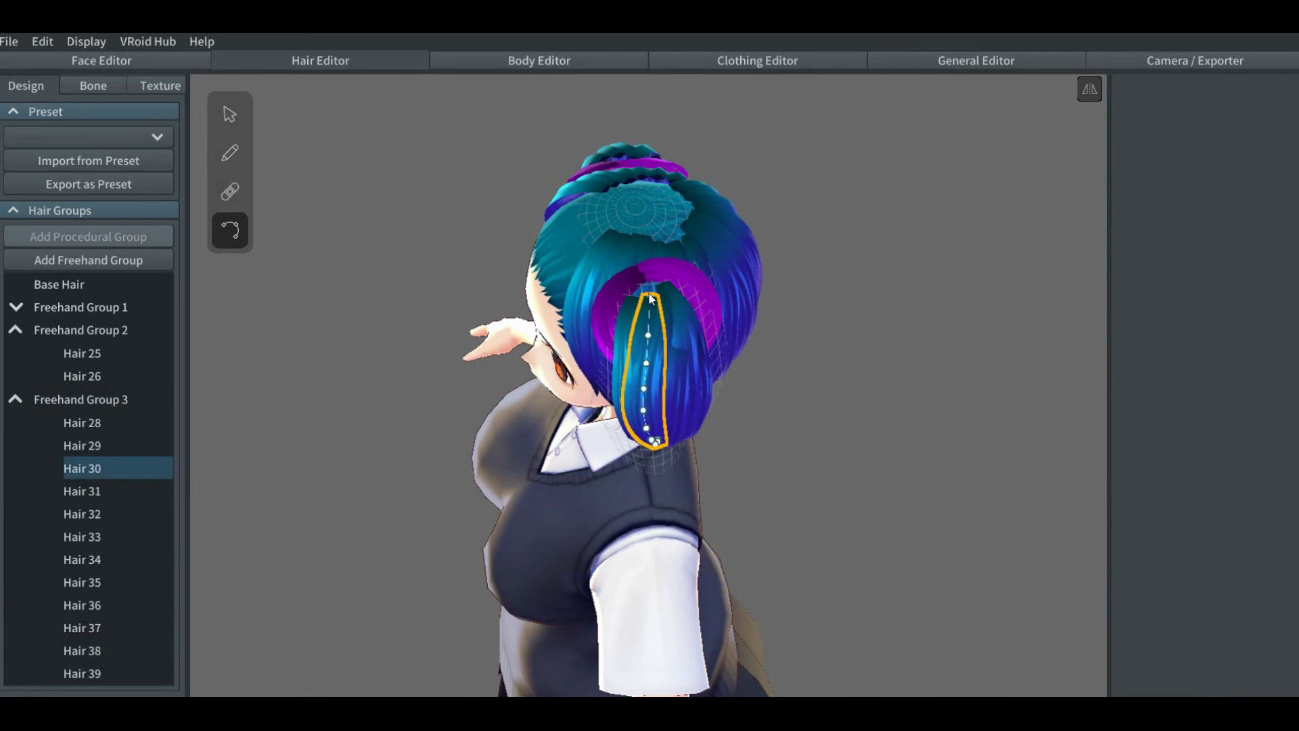
left_click_drag(651, 298, 647, 283)
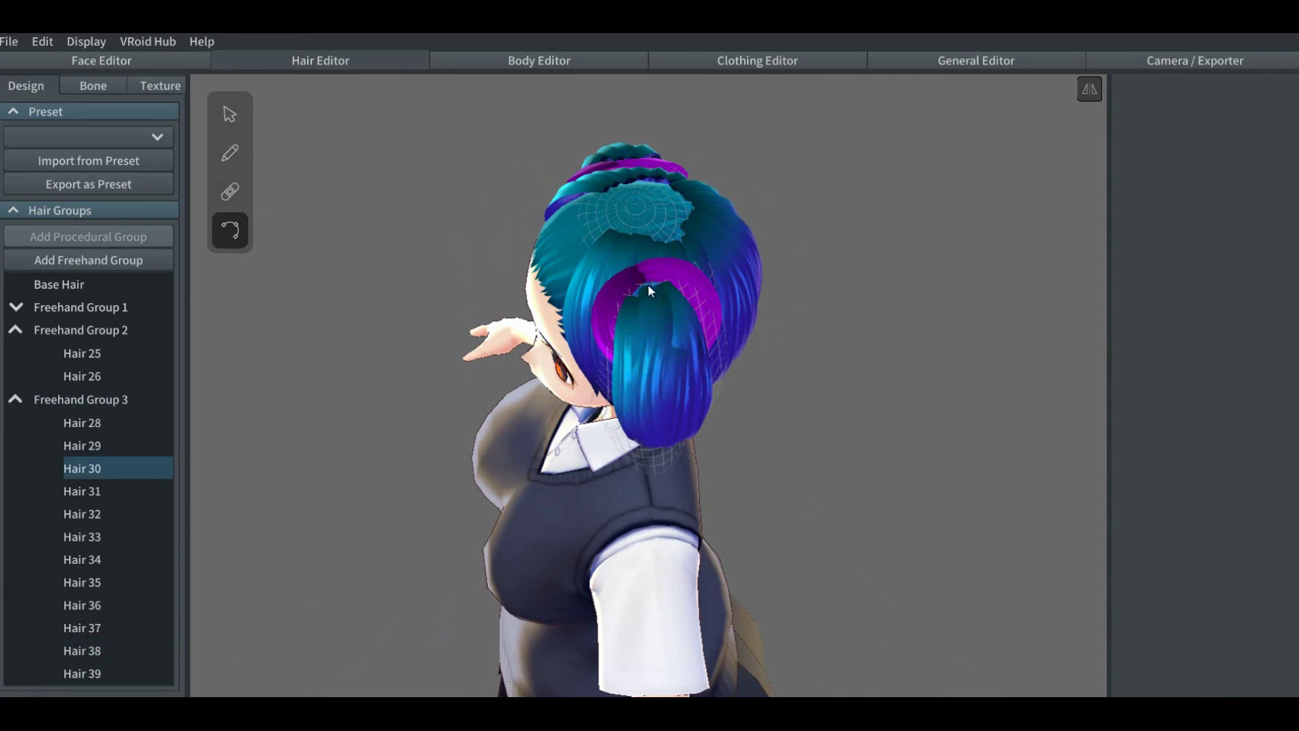
left_click(667, 324)
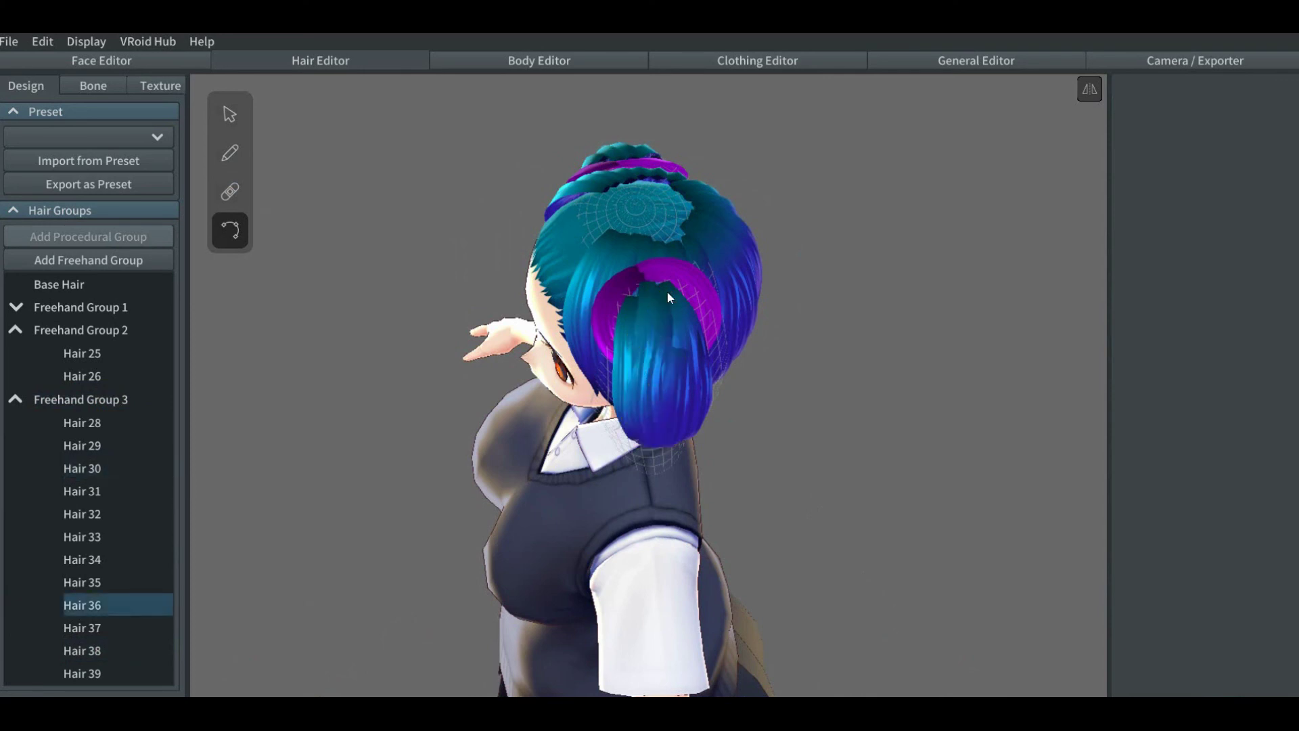
left_click(631, 311)
left_click_drag(636, 300, 638, 282)
right_click_drag(614, 318, 661, 294)
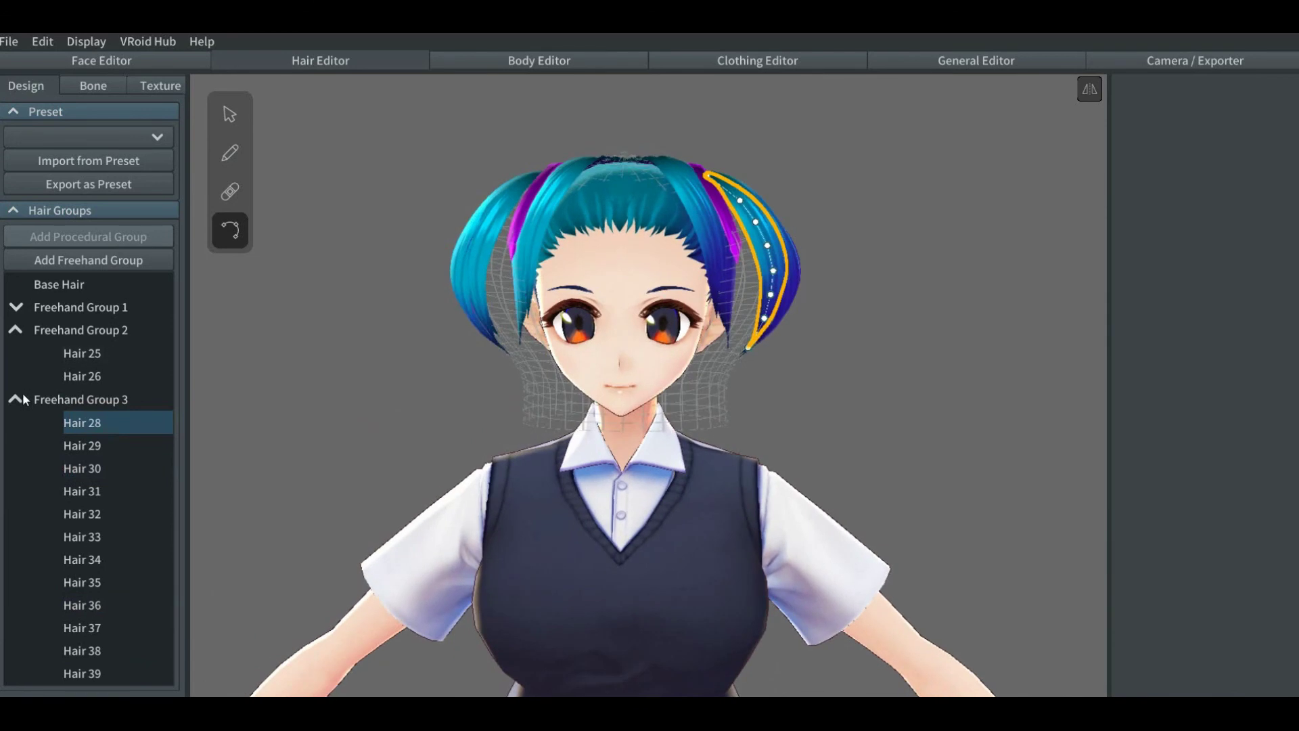
Step: Collapse Freehand Groups 2 and 3 and add a new Freehand Group 4
left_click(18, 329)
left_click(16, 351)
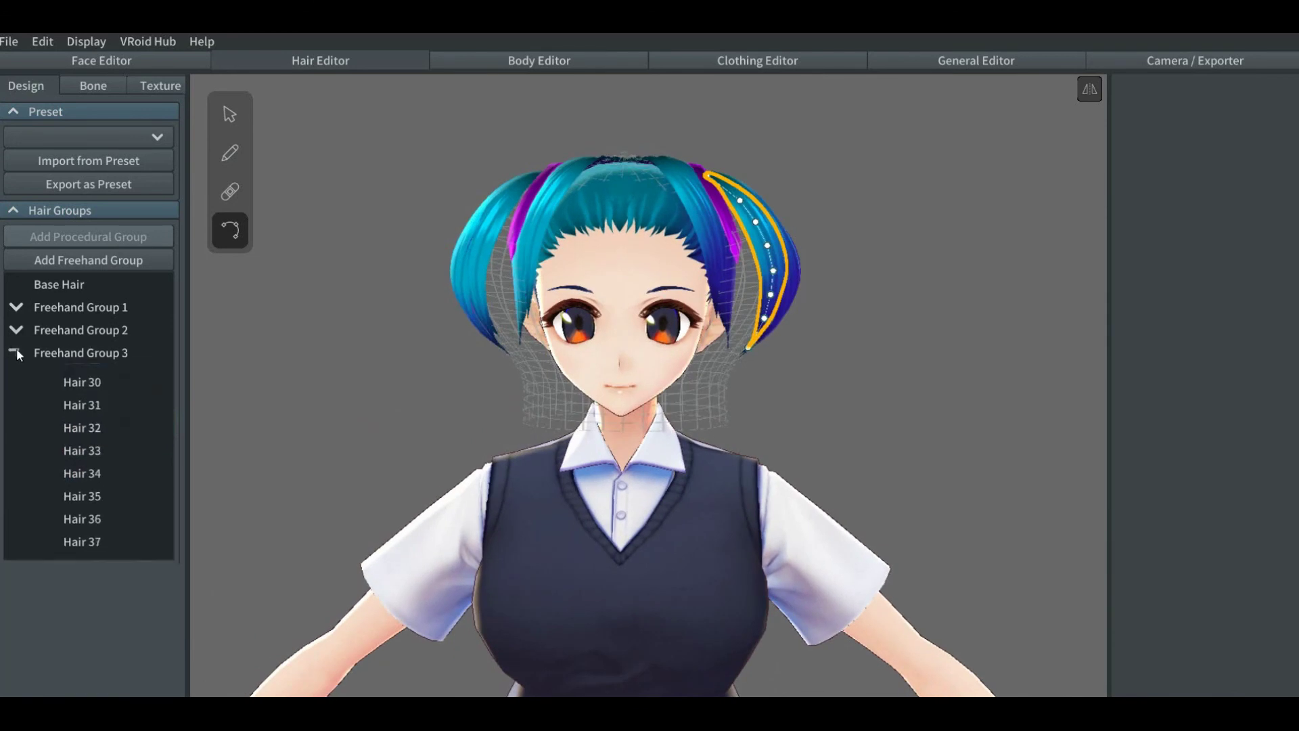
left_click(78, 359)
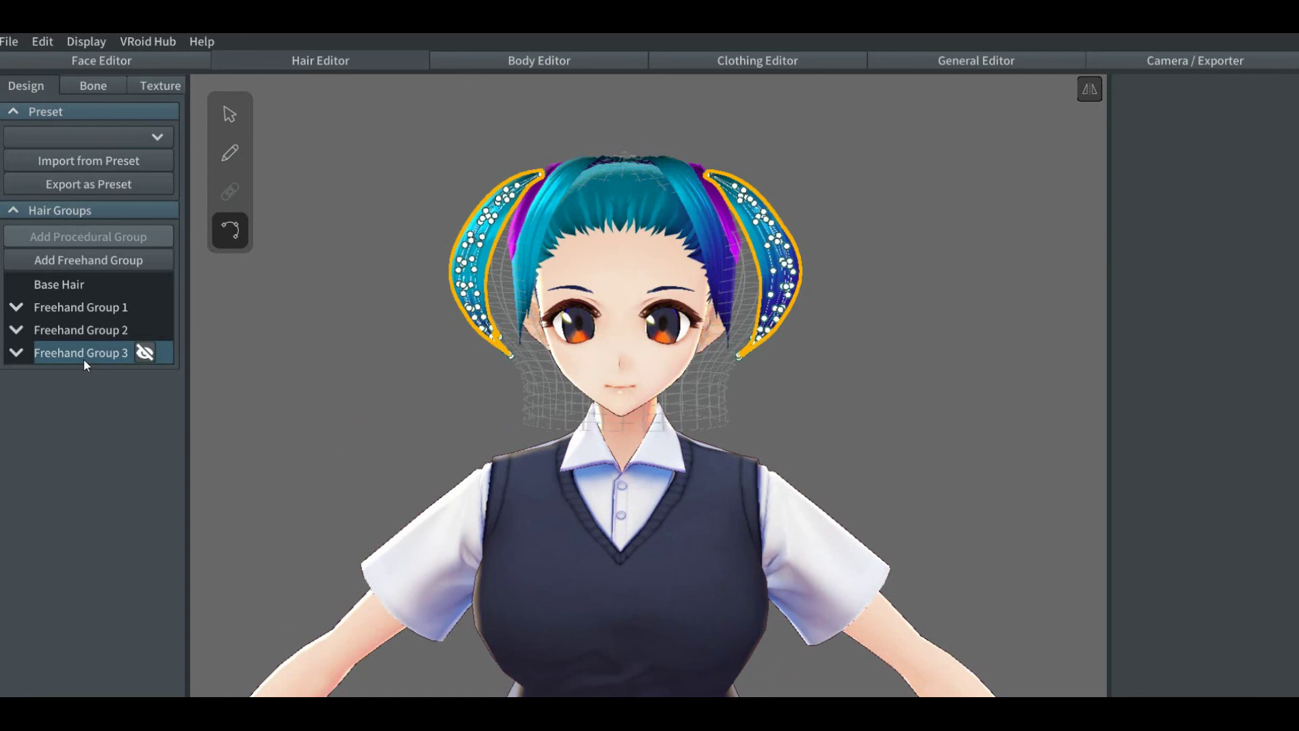
left_click(70, 259)
Step: Pull Freehand Group 4's upper, side and lower guide points inward, and hide Freehand Group 3
left_click(221, 121)
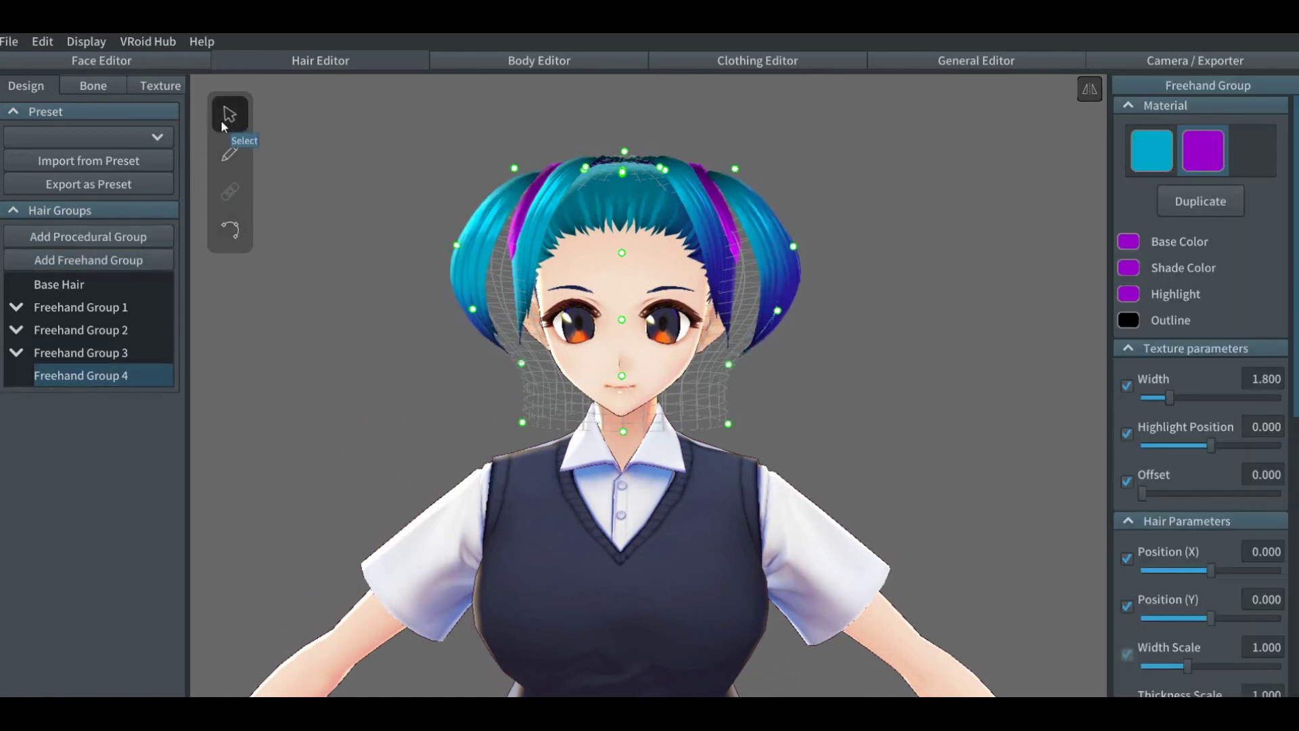
left_click_drag(737, 172, 723, 182)
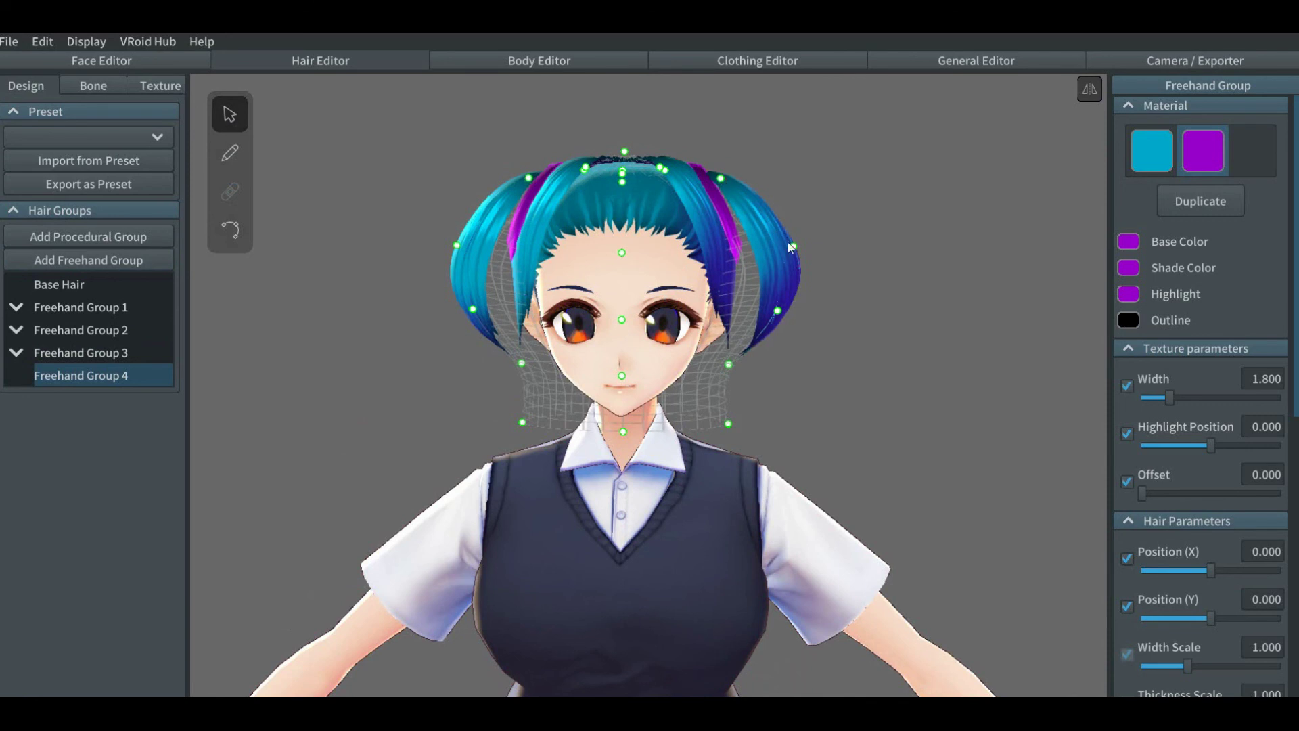
left_click_drag(790, 247, 773, 249)
left_click_drag(776, 313, 767, 317)
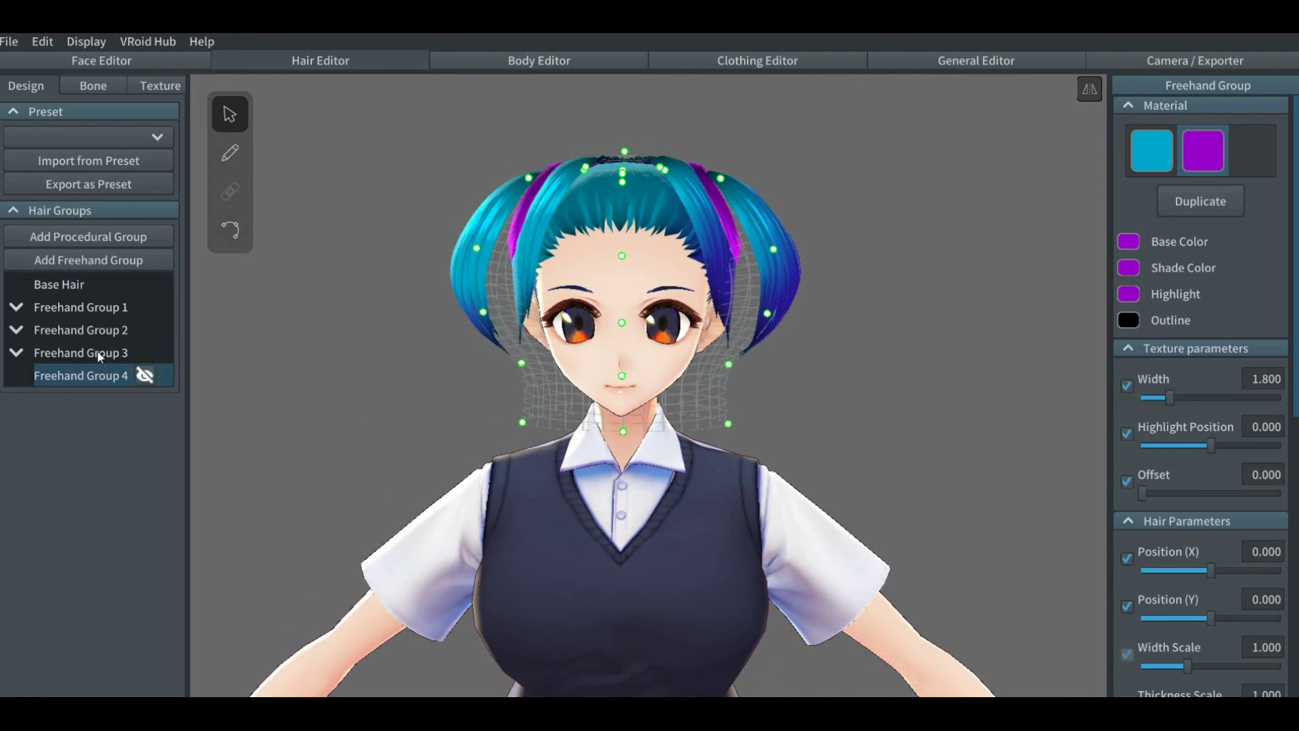
left_click(146, 354)
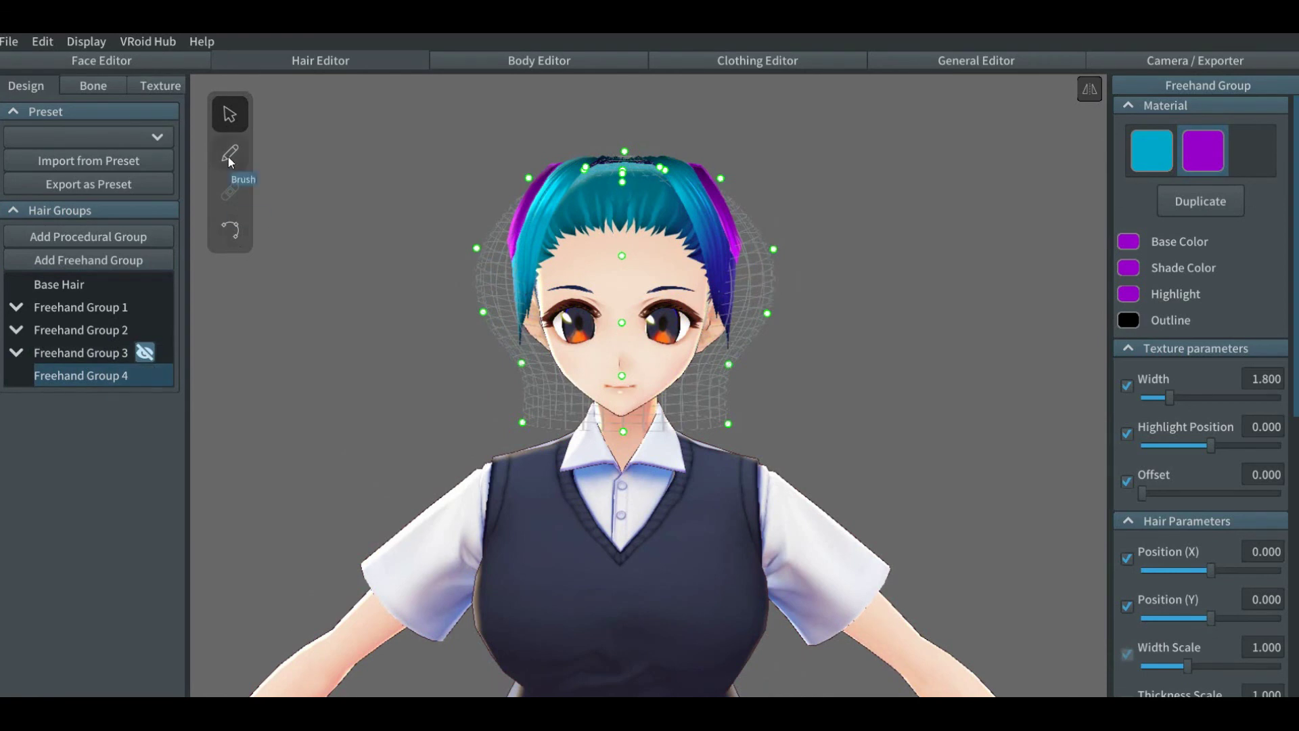
left_click(230, 230)
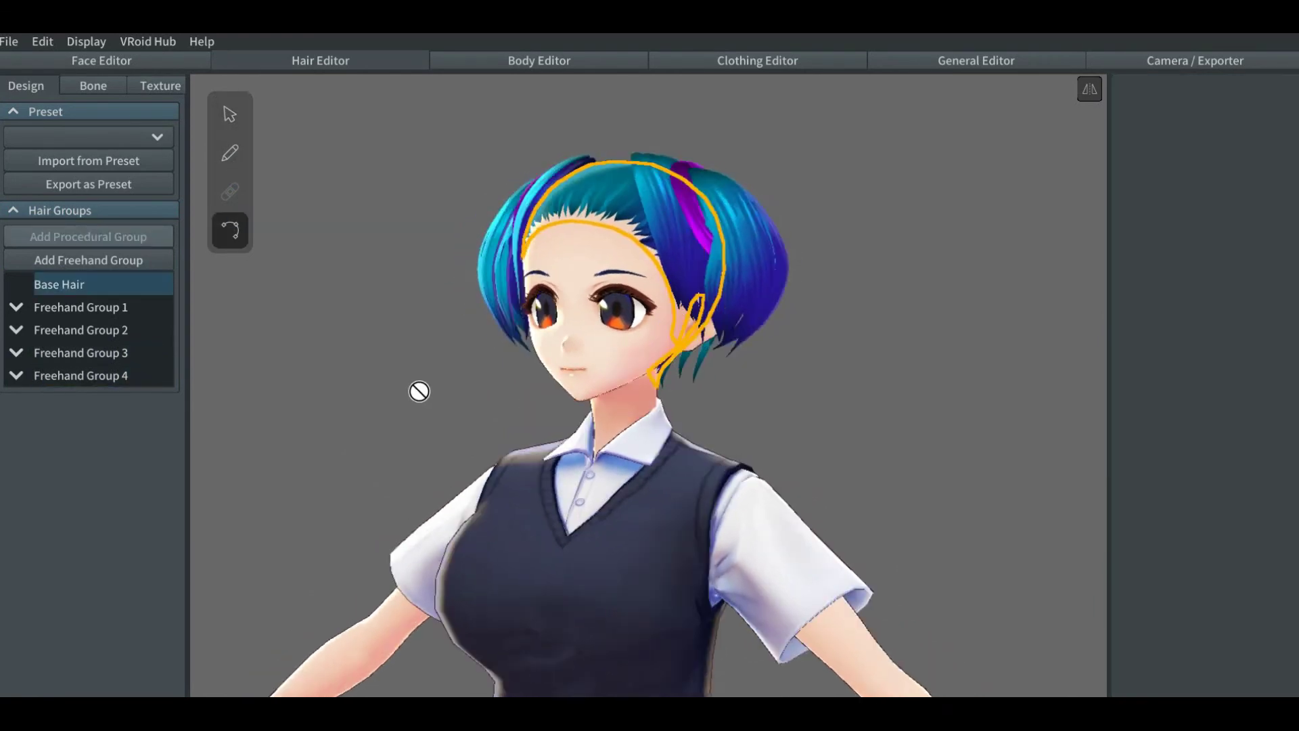